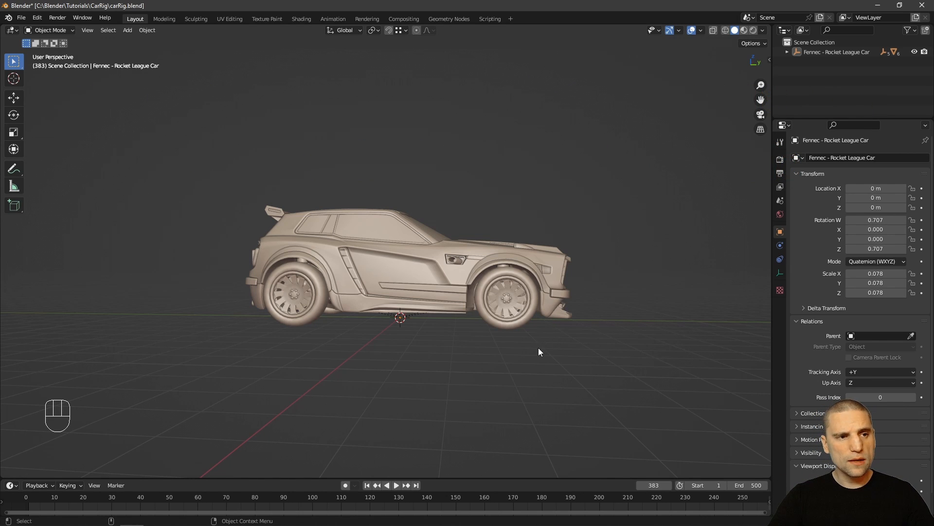
Try to move the car body up off its wheels.
alt+drag(559, 349, 535, 322)
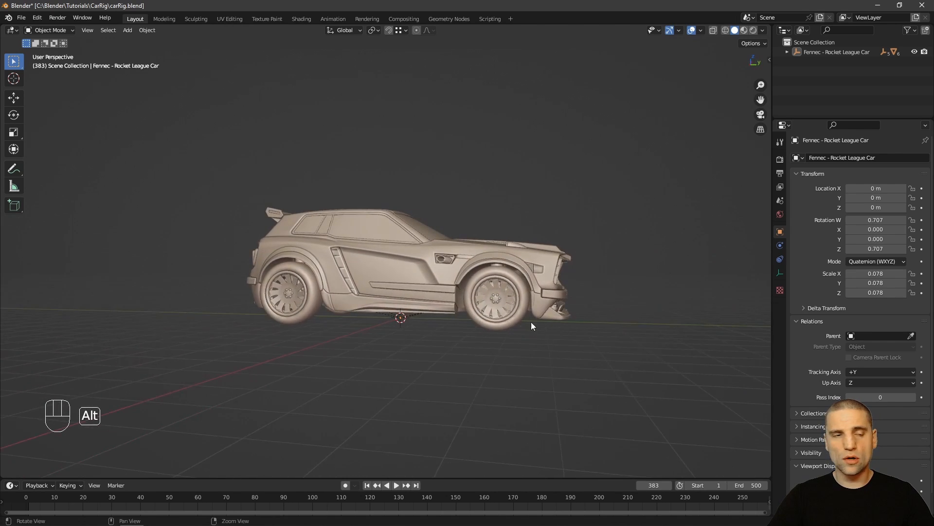
scroll(535, 322, up, 2)
click(469, 309)
alt+drag(468, 345, 470, 365)
click(470, 364)
click(444, 339)
key(g)
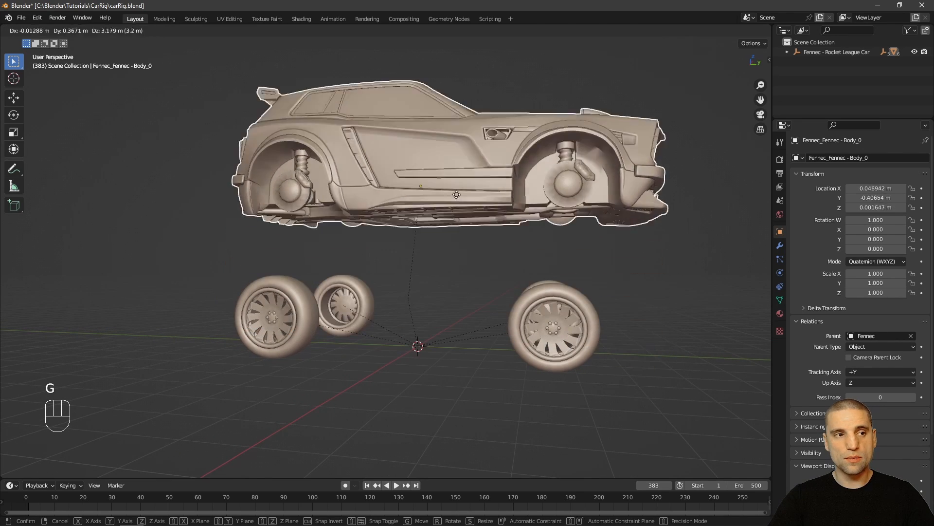
right_click(433, 282)
Add a cube and move it along X to about 9.83 m, beside the car.
alt+drag(516, 403, 521, 376)
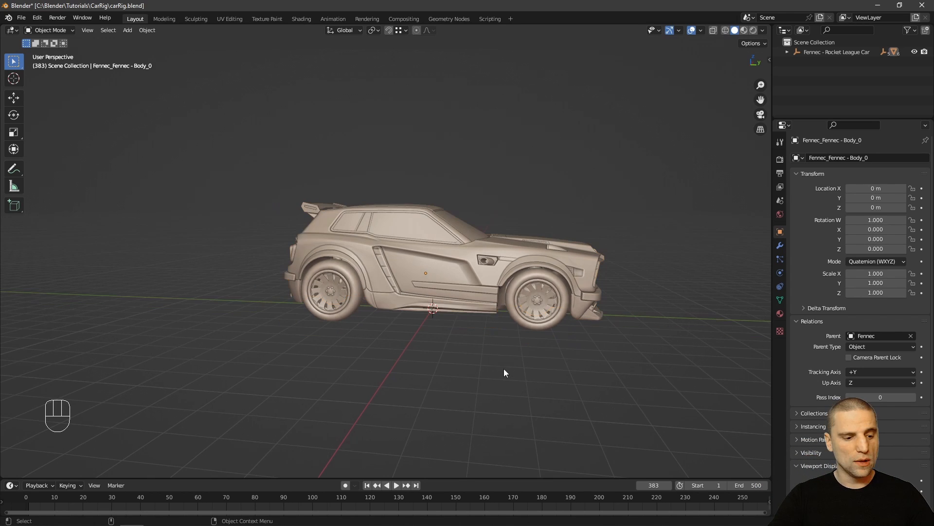
key(shift+a)
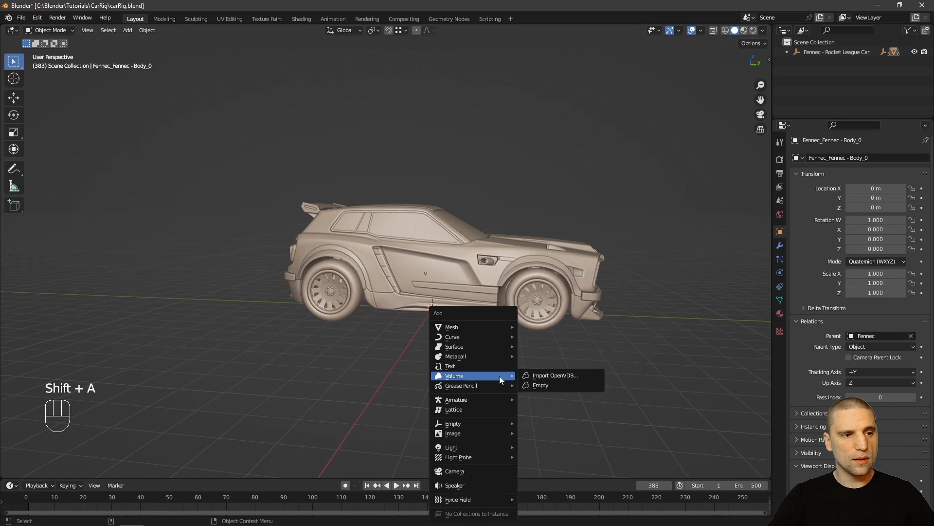
mouse_move(480, 329)
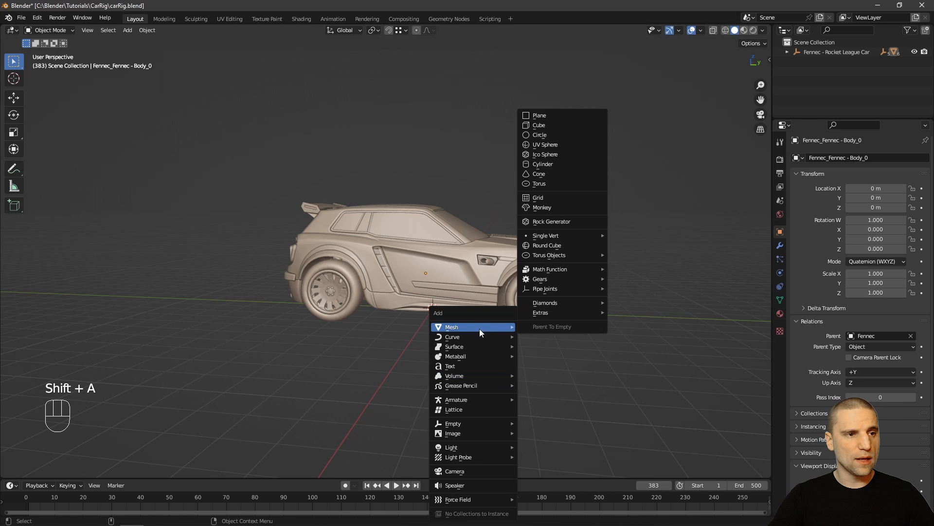
click(539, 125)
alt+drag(551, 328, 468, 294)
key(space)
drag(395, 317, 420, 312)
scroll(420, 315, up, 2)
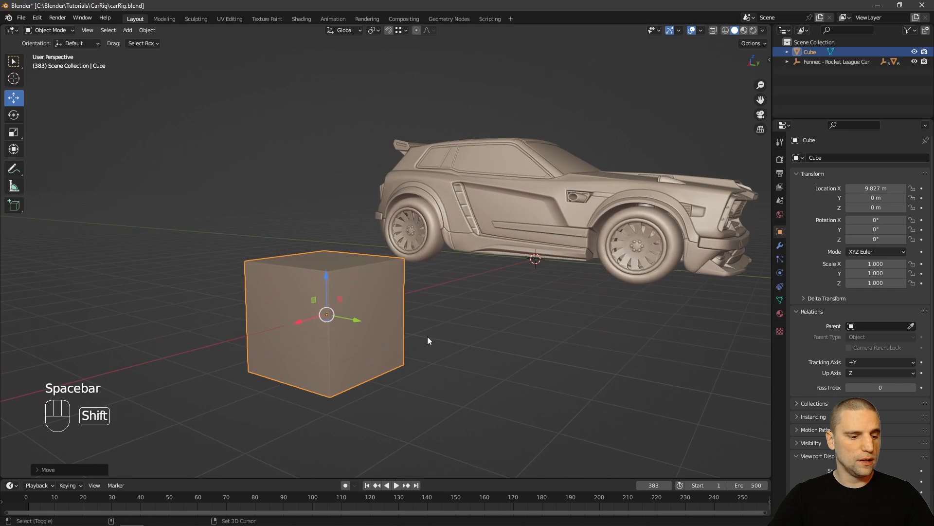
Duplicate the cube in place and scale the copy uniformly to about 0.3.
key(shift+d)
right_click(425, 287)
key(s)
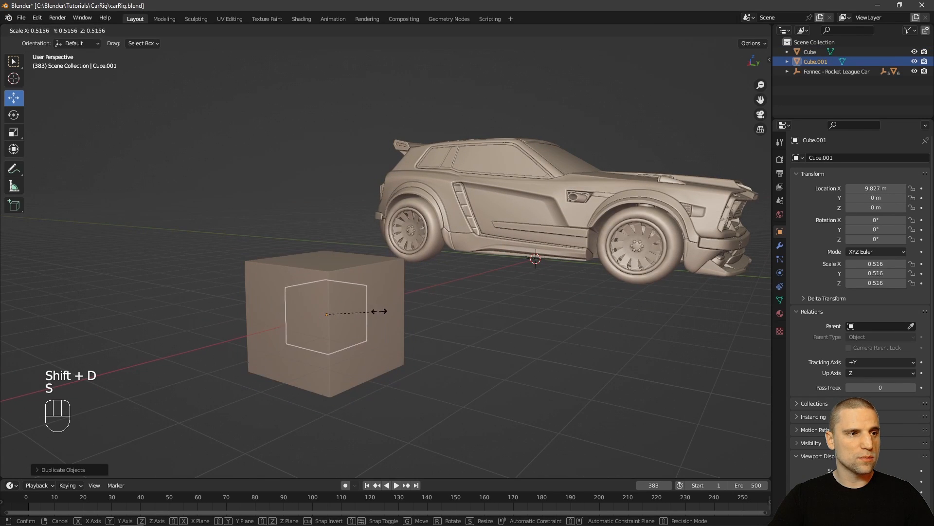
click(359, 317)
Move the small cube to an upper corner of the large cube and place two copies of it along the opposite side.
alt+drag(359, 316, 402, 307)
key(g)
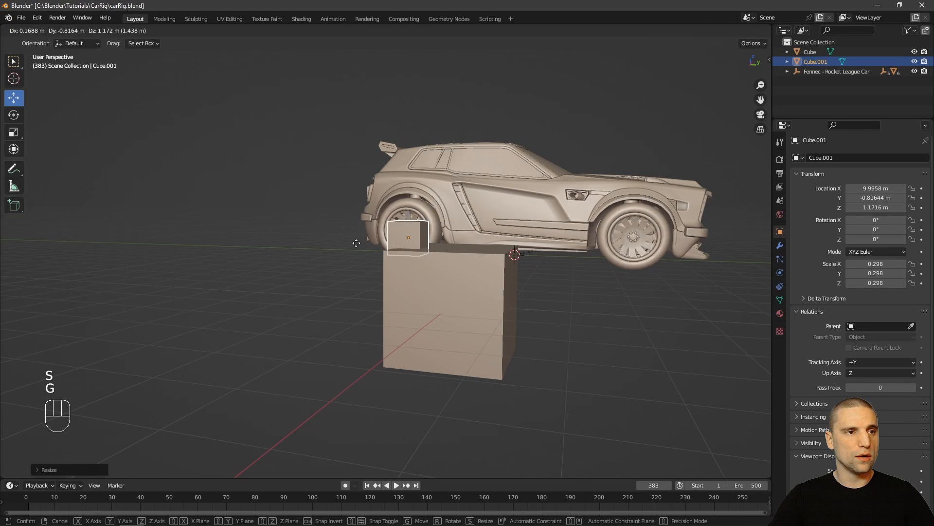
click(375, 244)
key(shift+d)
click(486, 258)
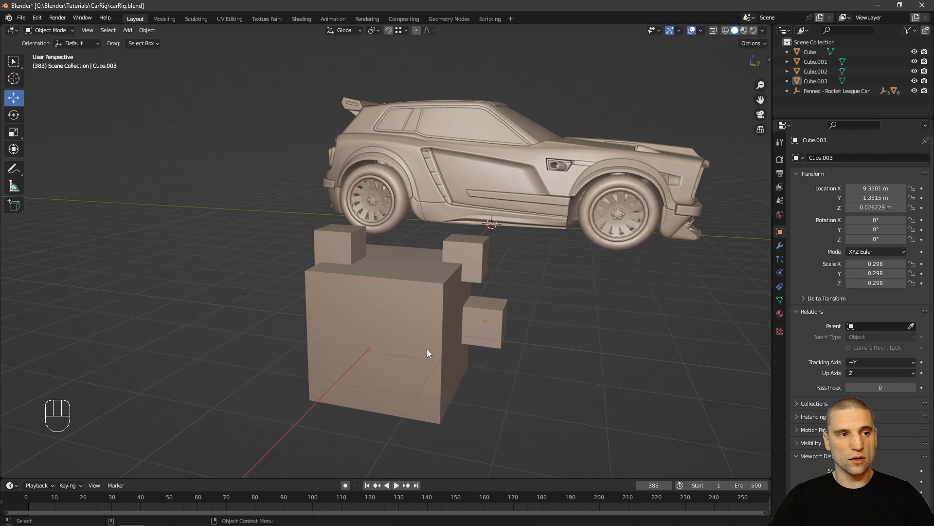
Join the large cube and the three small cubes into one object, with the large cube active.
click(439, 345)
key(g)
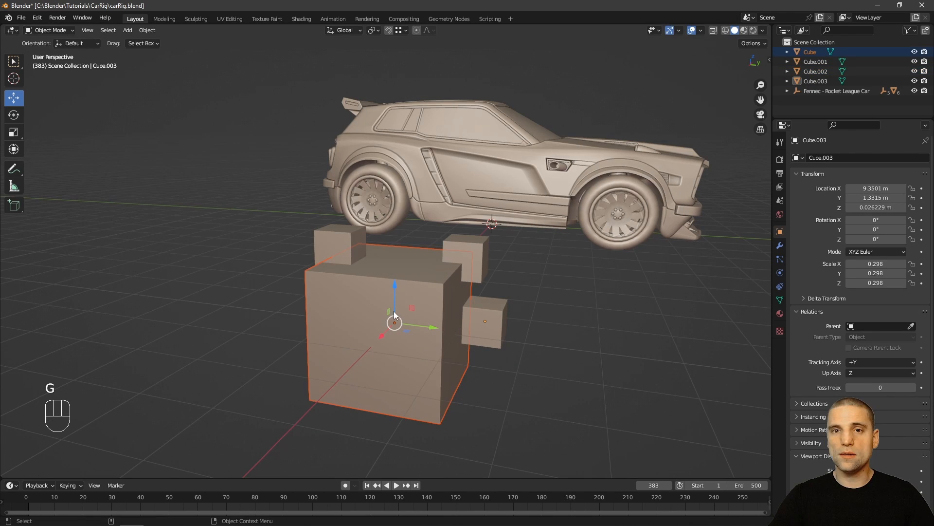
alt+middle_drag(457, 322, 474, 319)
key(w)
alt+drag(515, 344, 413, 319)
click(402, 334)
drag(361, 299, 524, 396)
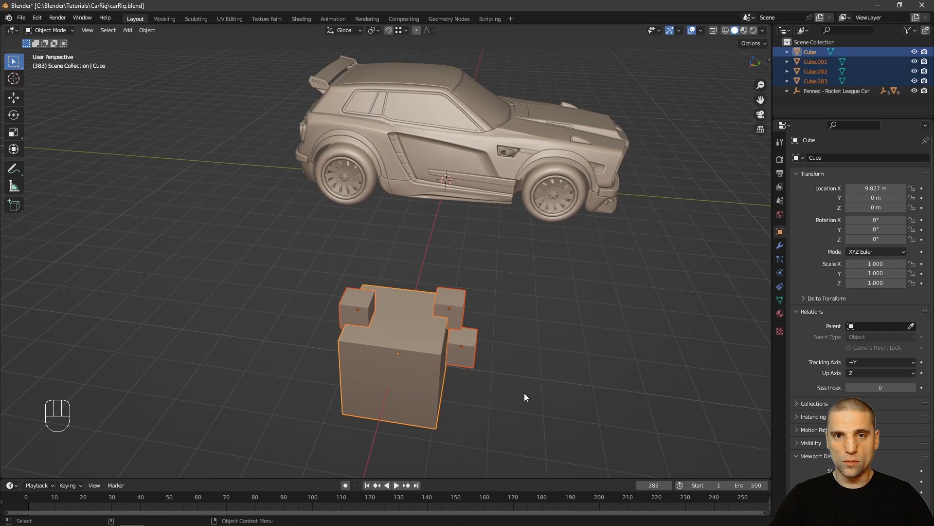
alt+middle_drag(518, 372, 507, 367)
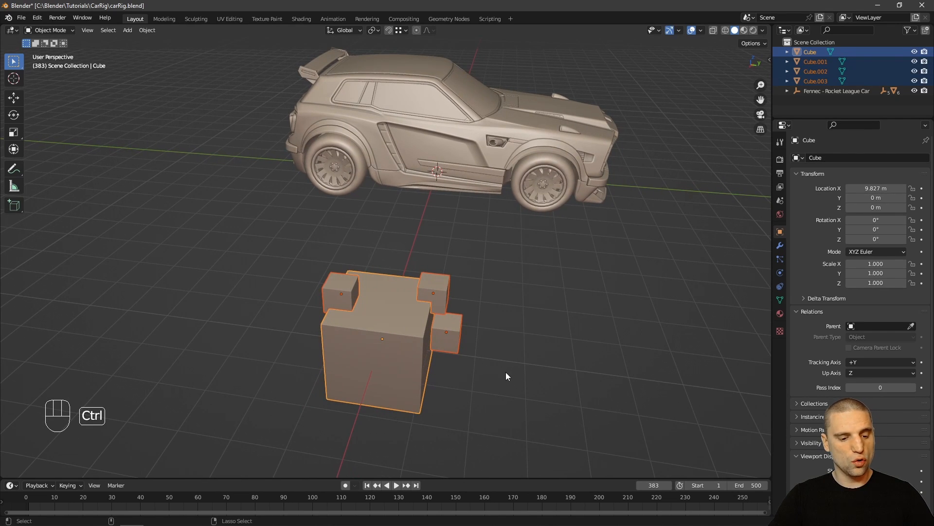
key(ctrl+j)
Try moving the joined cubes as one object, and undo back to the four separate cubes.
drag(563, 370, 580, 382)
click(432, 372)
key(g)
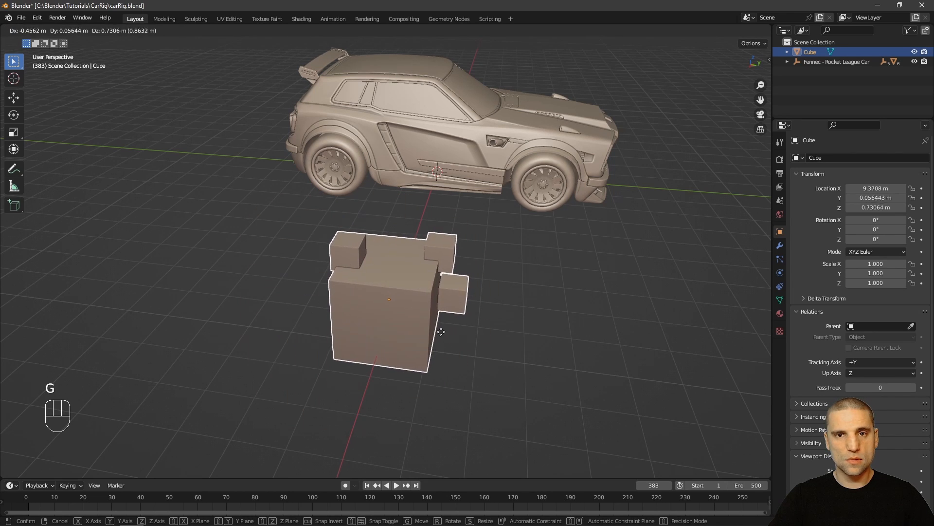
key(ctrl+z)
key(ctrl+z)
key(ctrl+z)
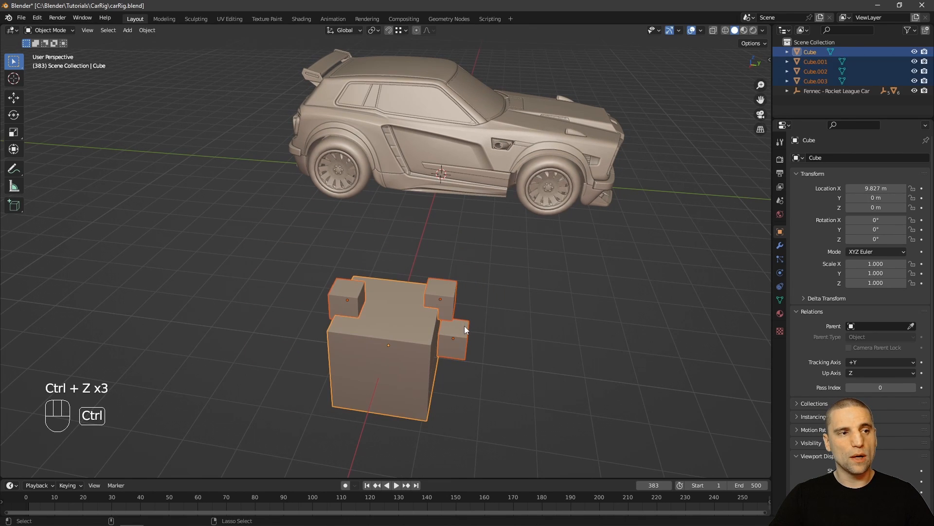
Join the large cube into the small cube Cube.001, and join the two remaining small cubes to it.
alt+right_drag(464, 327, 469, 285)
click(469, 286)
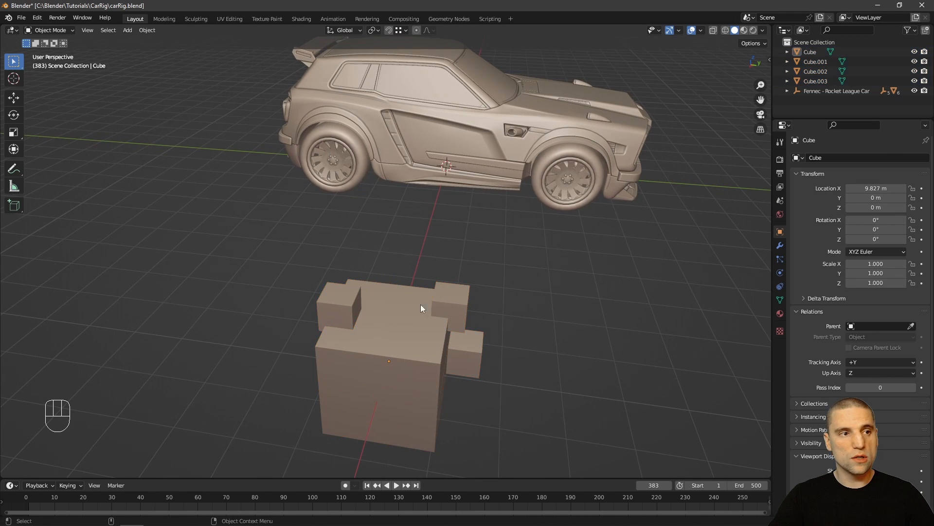
click(410, 316)
shift+click(348, 305)
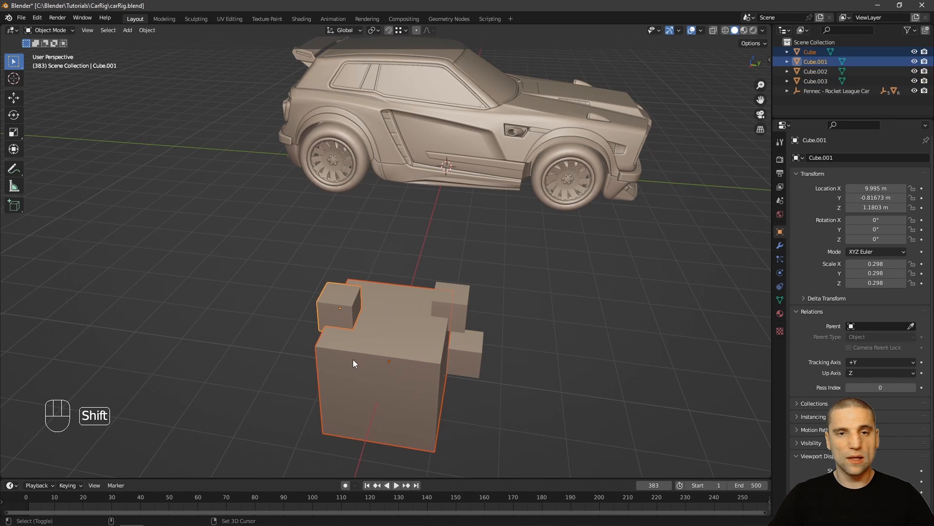
key(ctrl+j)
drag(258, 260, 533, 433)
key(ctrl+j)
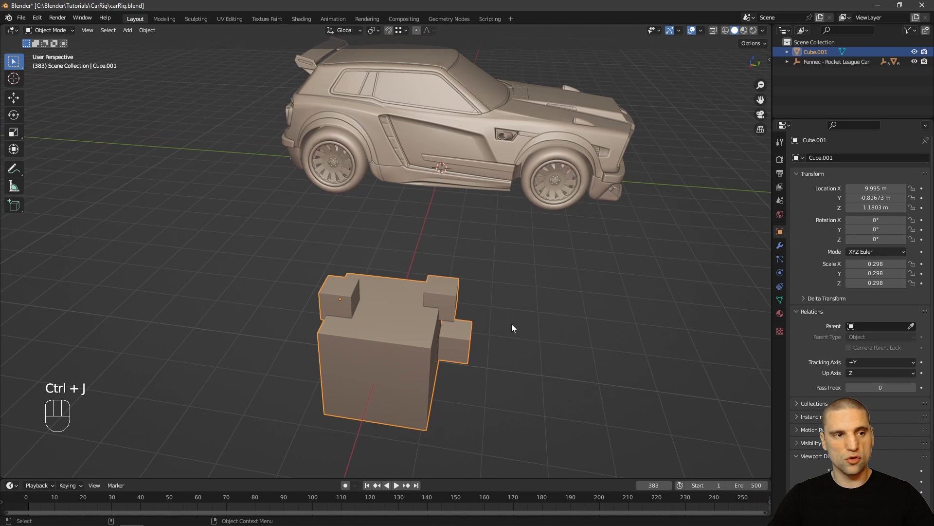
Examine the car body and the front wheel's tread by selecting each as an individual object.
alt+middle_drag(515, 350, 471, 298)
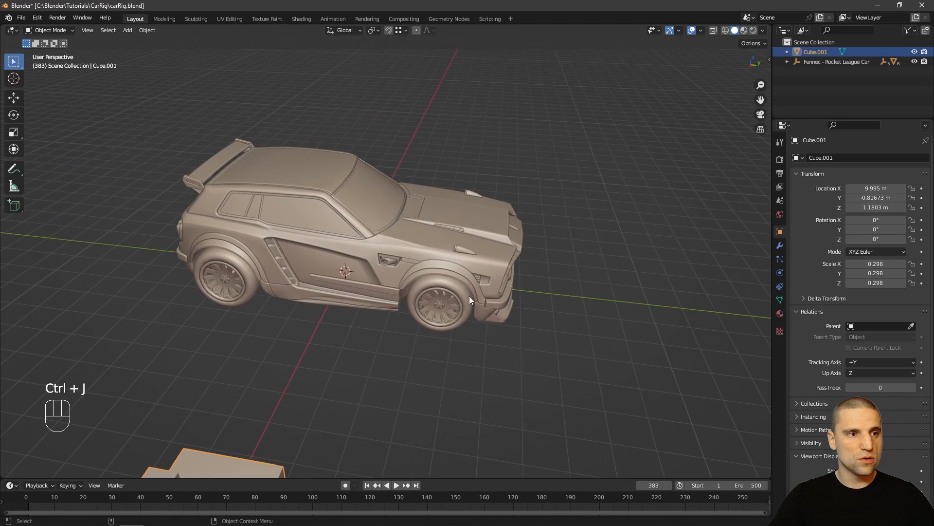
click(382, 300)
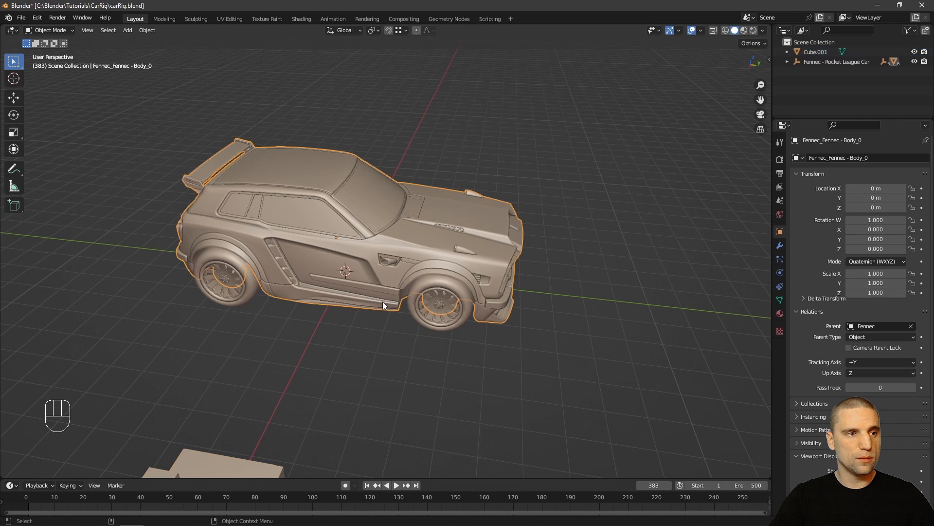
key(f)
alt+middle_drag(385, 307, 450, 324)
scroll(488, 356, up, 3)
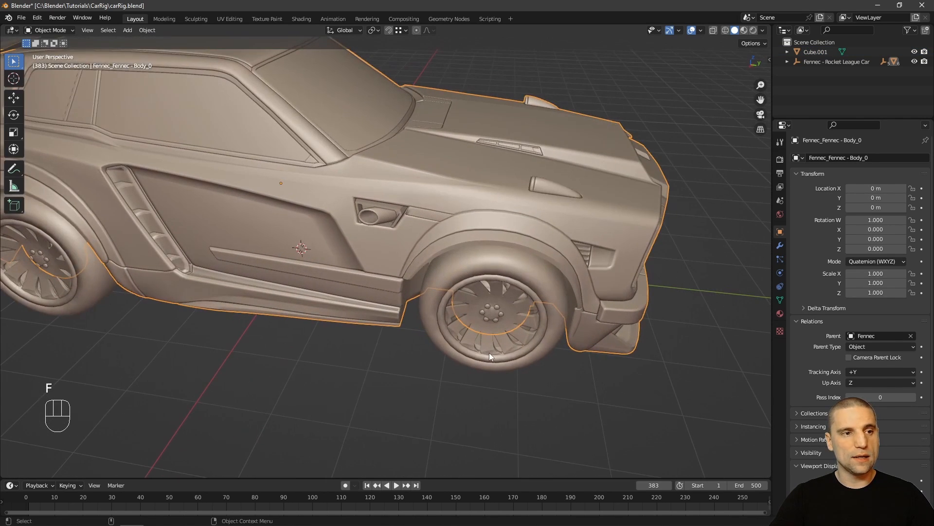
click(496, 366)
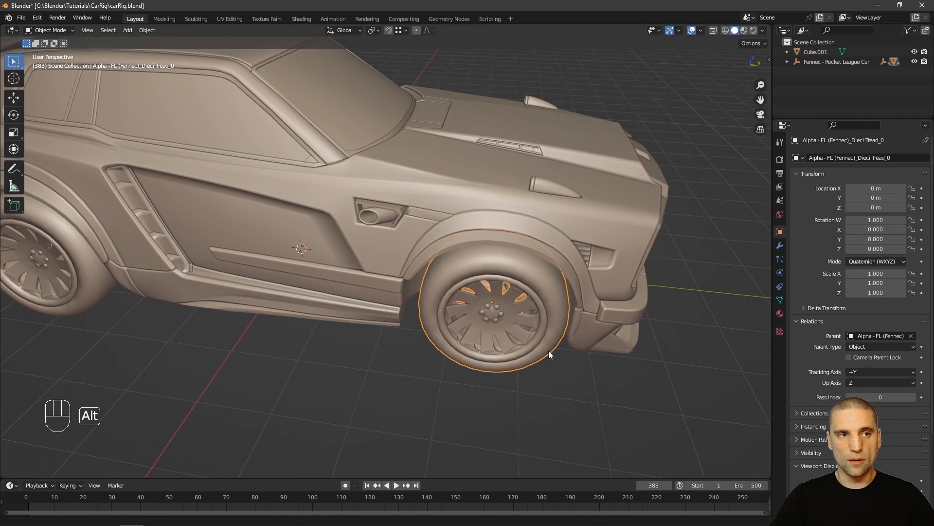
scroll(542, 352, down, 5)
alt+right_drag(411, 315, 387, 315)
alt+middle_drag(388, 316, 413, 295)
alt+right_drag(413, 295, 422, 346)
click(422, 346)
Duplicate the joined cube cluster and move the copy along Y to about 4.59 m.
click(347, 349)
alt+middle_drag(407, 355, 402, 329)
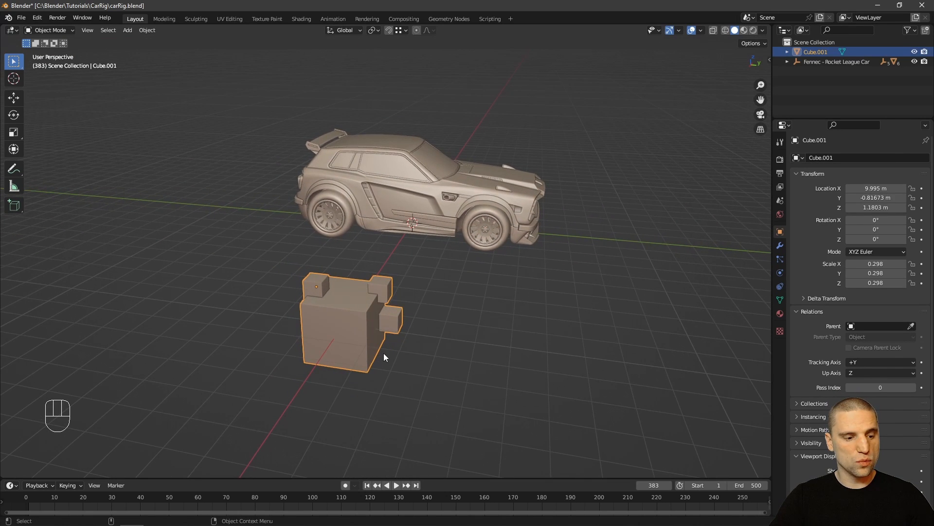
key(shift+d)
right_click(382, 342)
key(space)
click(360, 361)
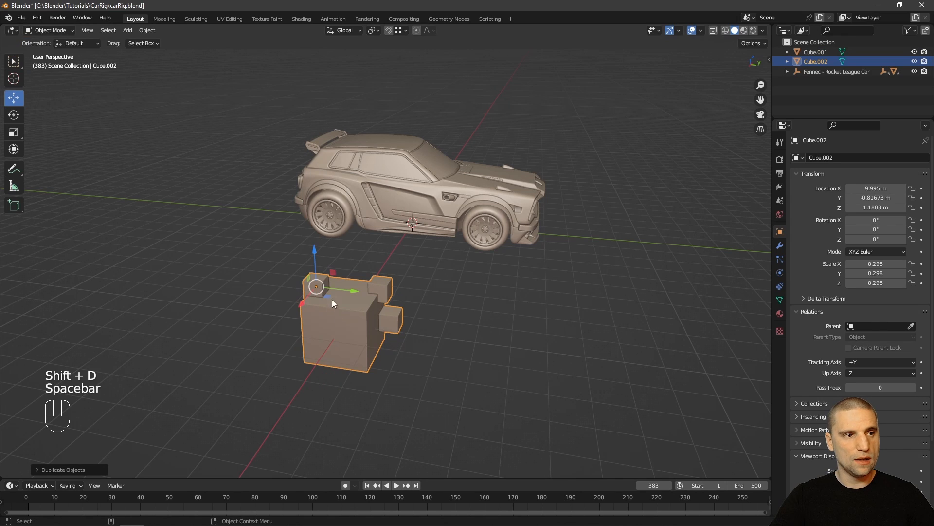
drag(331, 303, 506, 317)
Select both cube clusters and join them into a single object, with the copy active.
alt+drag(534, 358, 465, 323)
mouse_move(466, 323)
alt+right_down()
mouse_move(381, 348)
mouse_move(469, 328)
alt+right_up()
click(382, 348)
alt+drag(469, 328, 506, 341)
drag(530, 380, 311, 278)
alt+drag(428, 312, 451, 329)
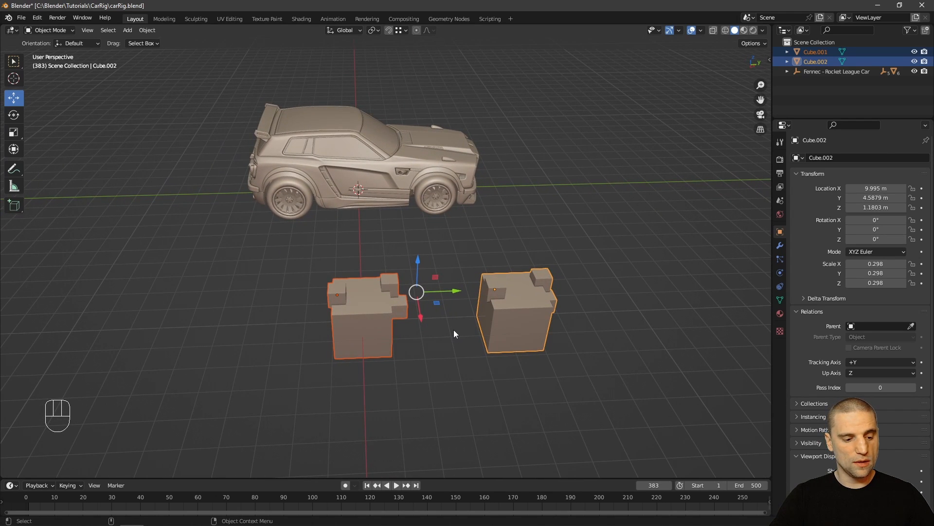
key(ctrl+j)
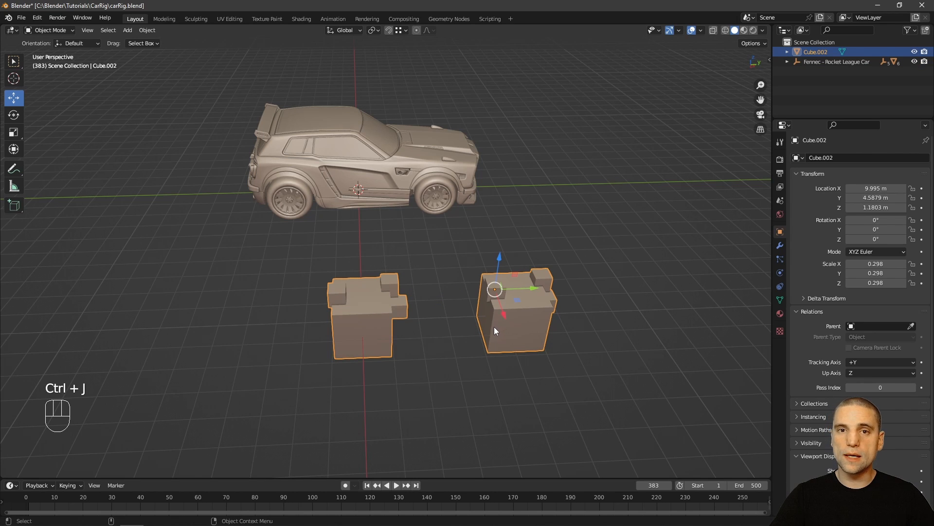
Try rotating the object made of both cube clusters.
click(446, 370)
click(378, 342)
alt+middle_drag(433, 356, 433, 359)
key(r)
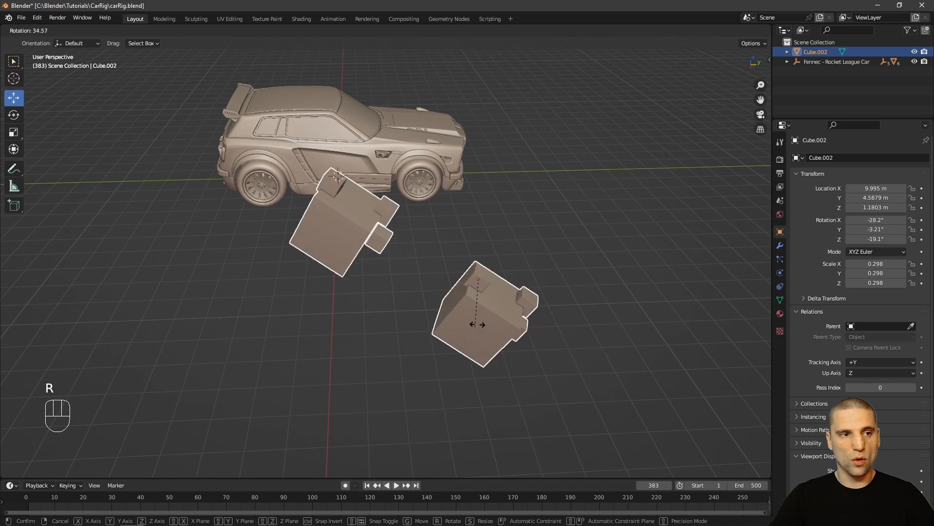
right_click(477, 307)
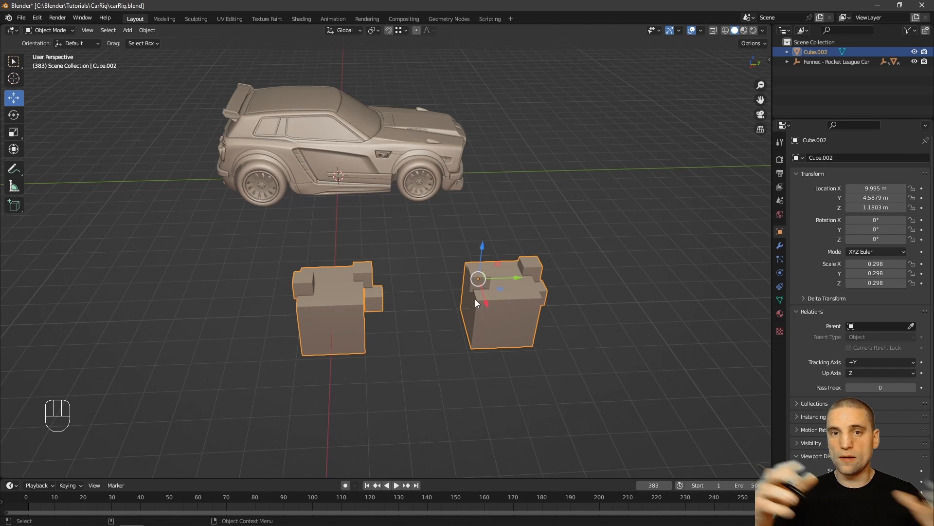
Enter Edit Mode on the joined object and select all faces of the copied cube cluster.
alt+middle_drag(475, 299, 494, 285)
alt+right_drag(494, 285, 486, 337)
key(Tab)
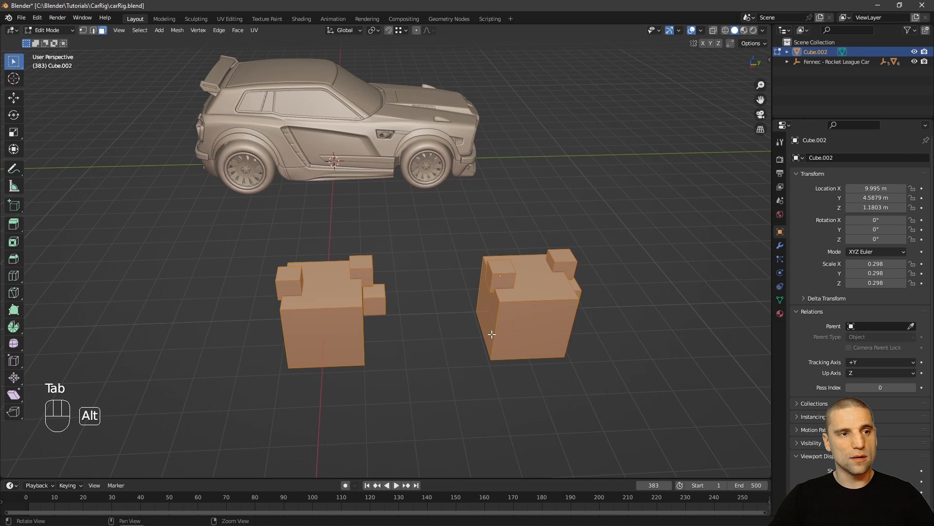
alt+middle_drag(487, 337, 480, 340)
drag(430, 214, 504, 315)
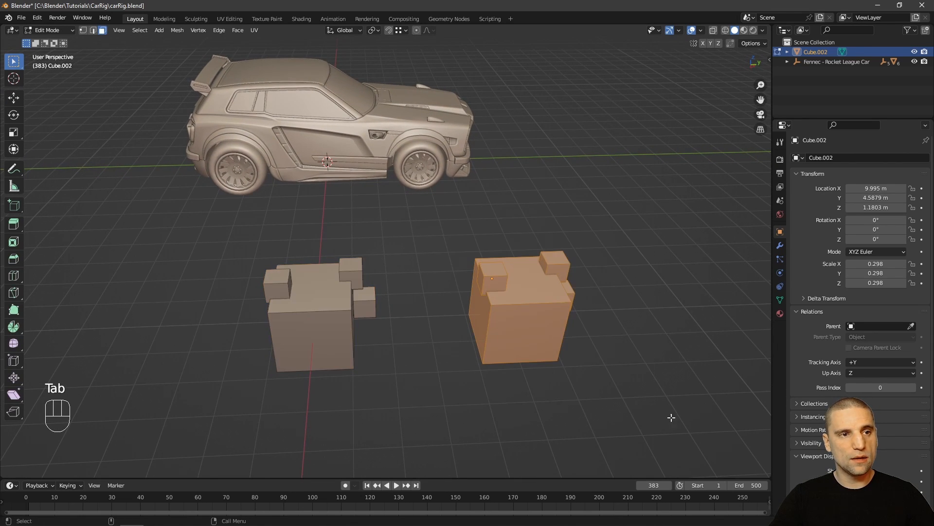
alt+drag(667, 370, 514, 338)
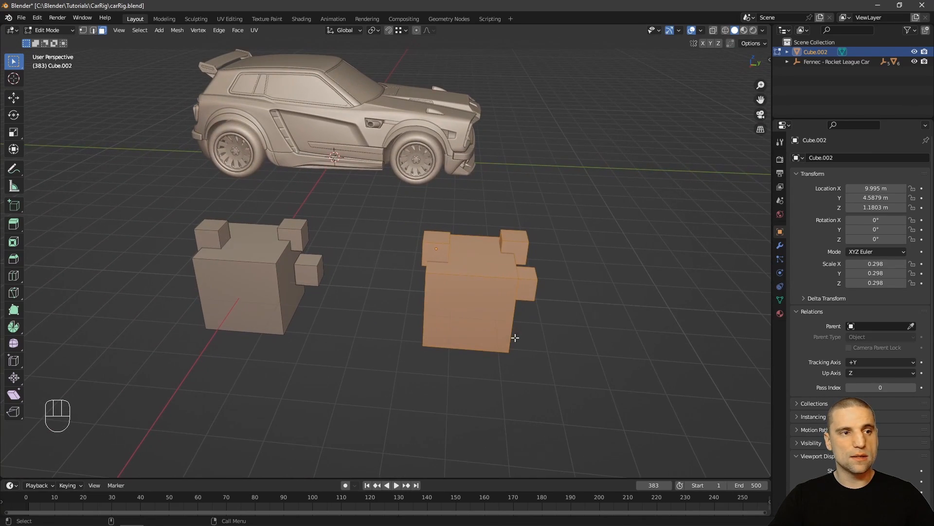
alt+drag(569, 323, 550, 338)
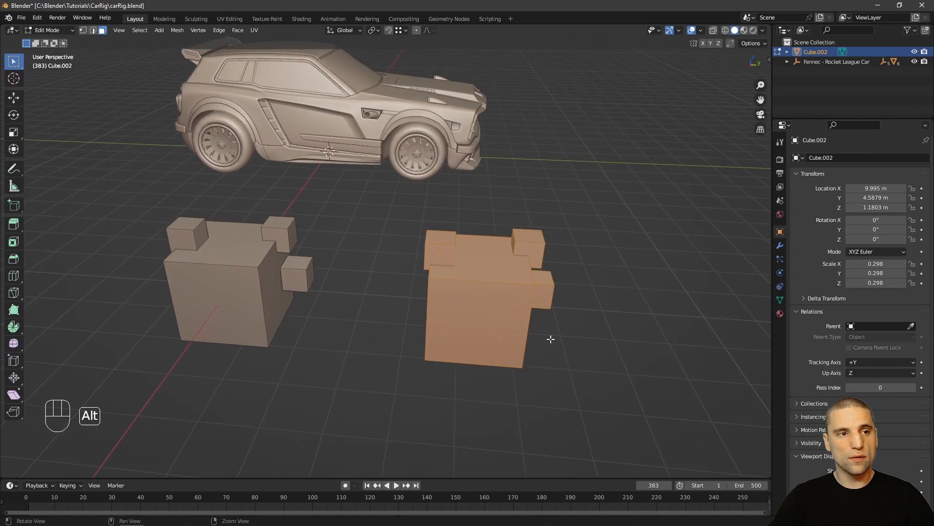
Clear the selection and reselect the copied cluster's large cube and three small cubes with Select Linked.
click(603, 308)
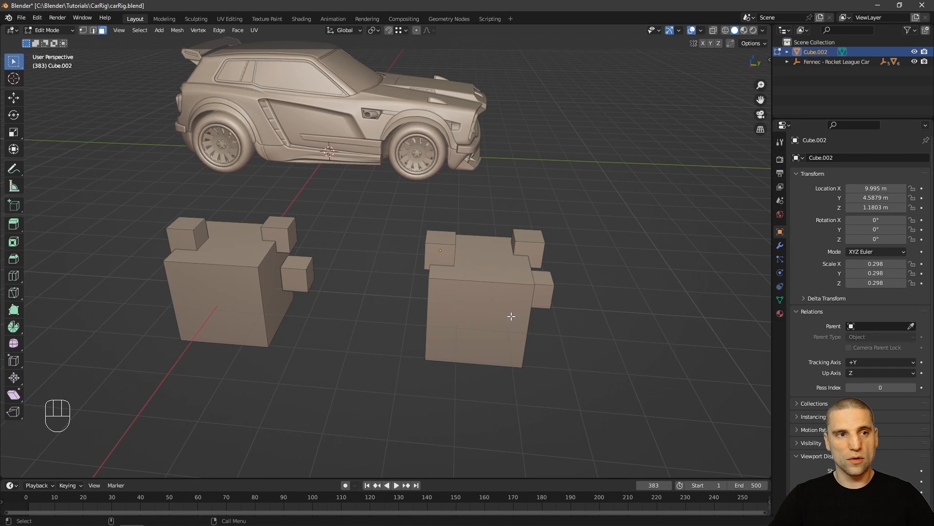
key(l)
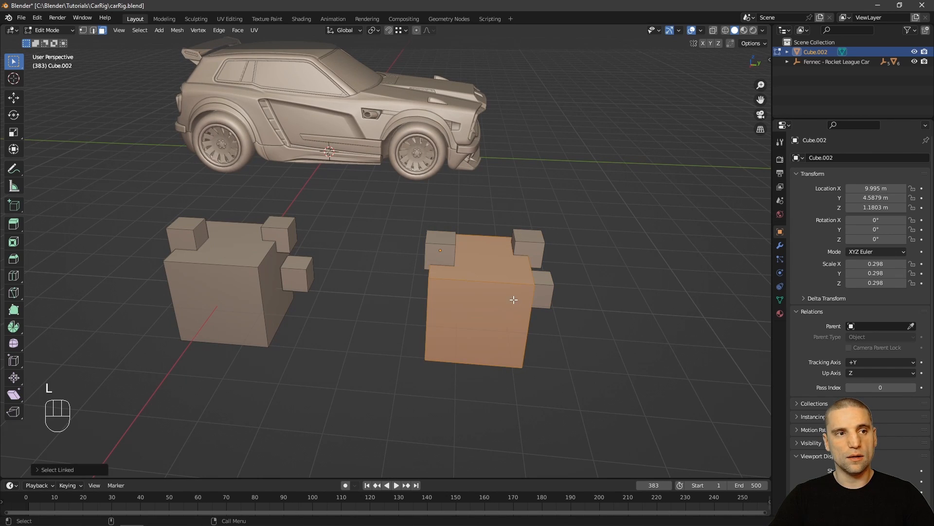
key(l)
key(l)
key(l)
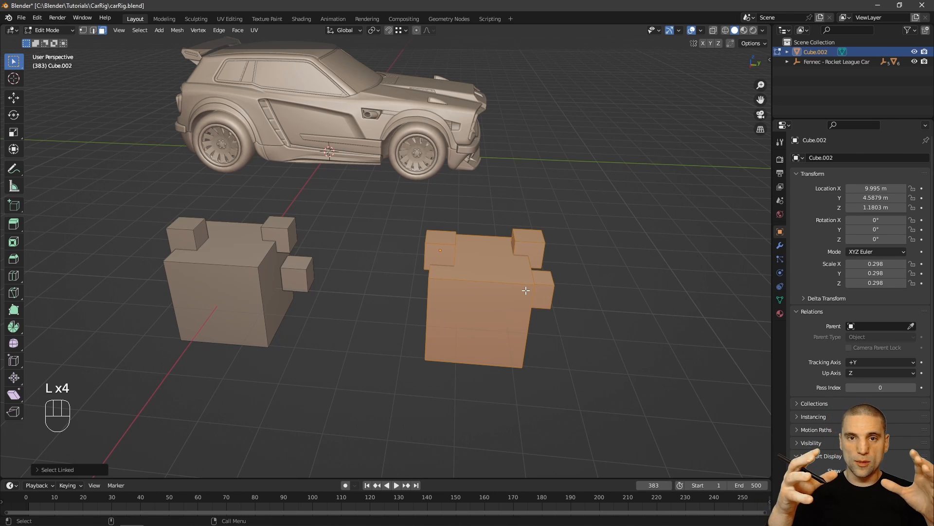
scroll(505, 384, down, 2)
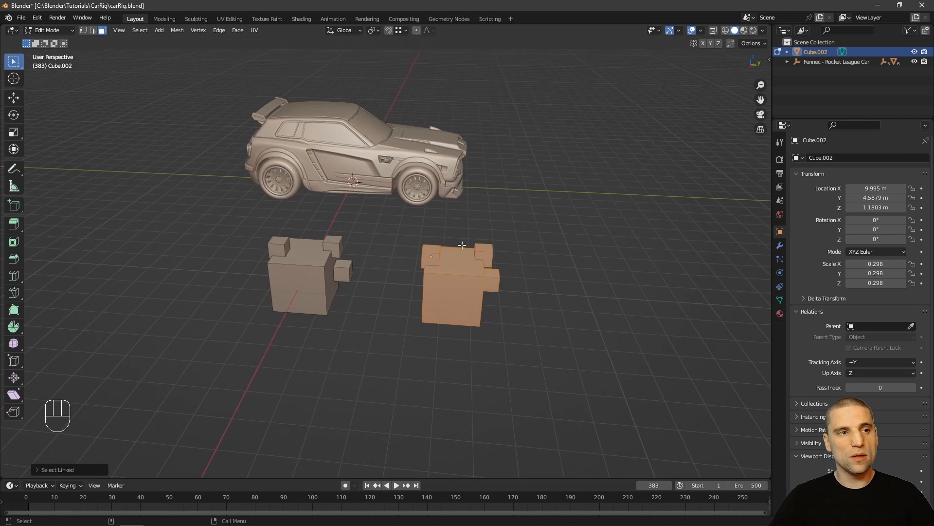
Separate the selected copied cube cluster into its own object, return to Object Mode and clear the selection.
shift+middle_drag(511, 279, 509, 306)
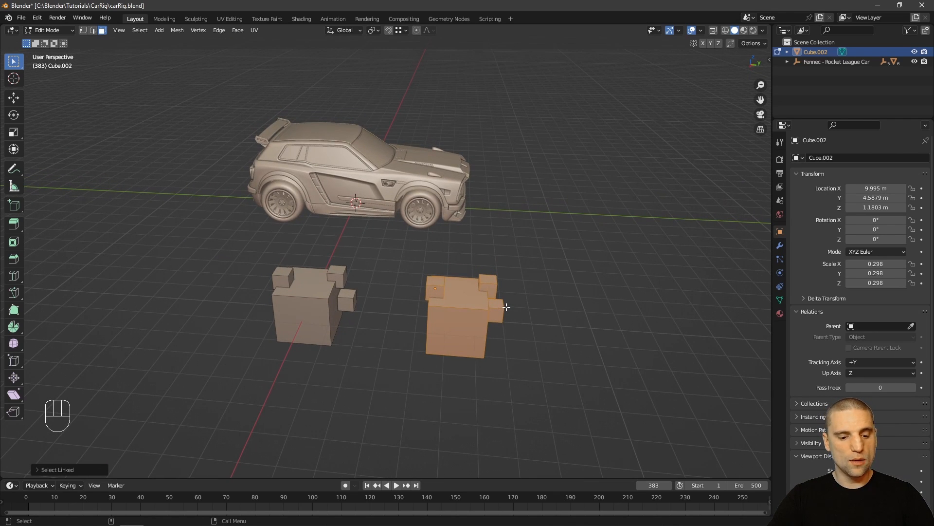
key(p)
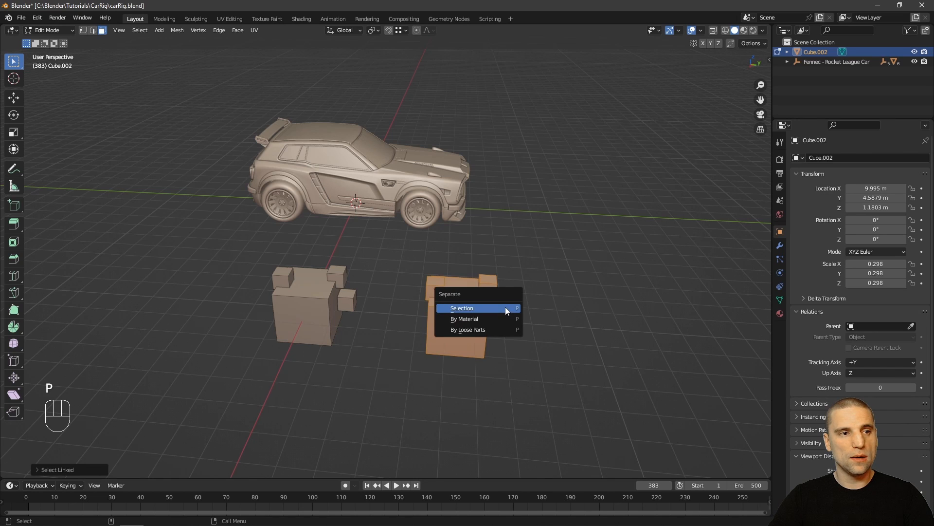
click(505, 308)
middle_drag(505, 307, 515, 310)
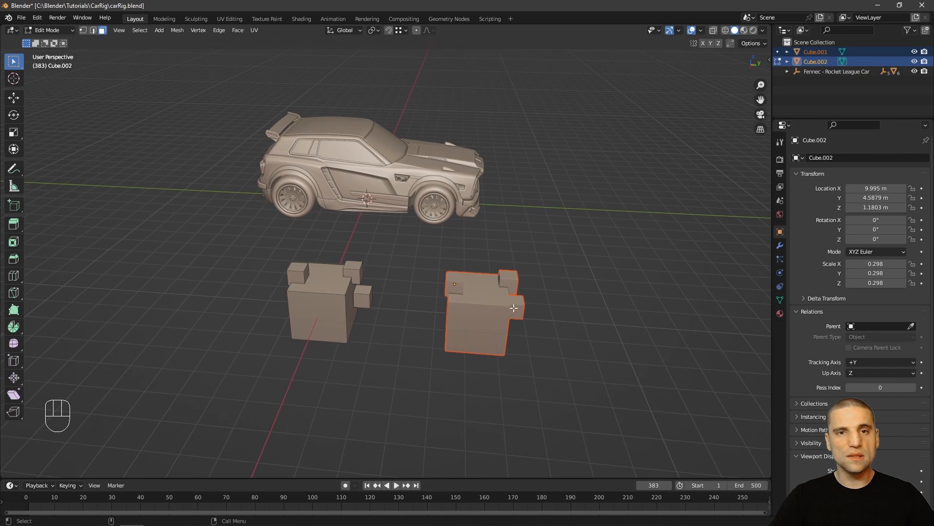
key(Tab)
scroll(564, 331, up, 2)
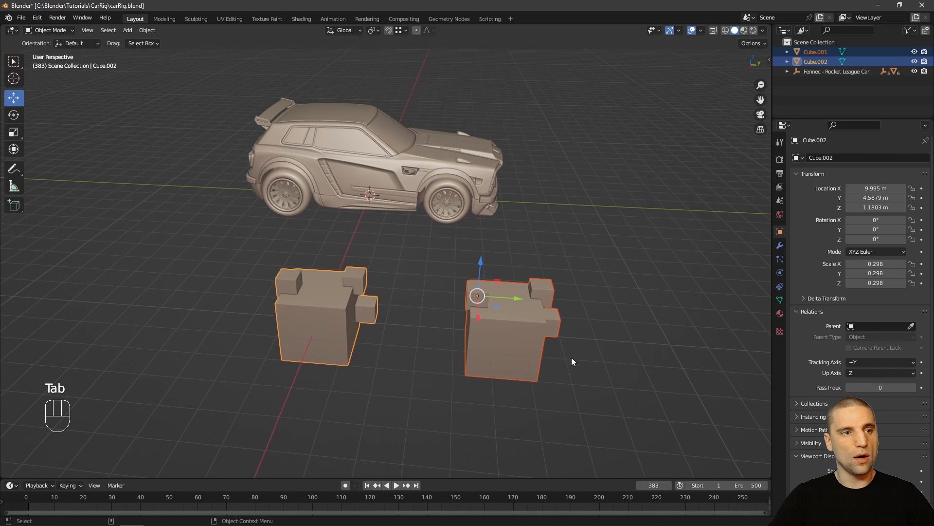
click(578, 367)
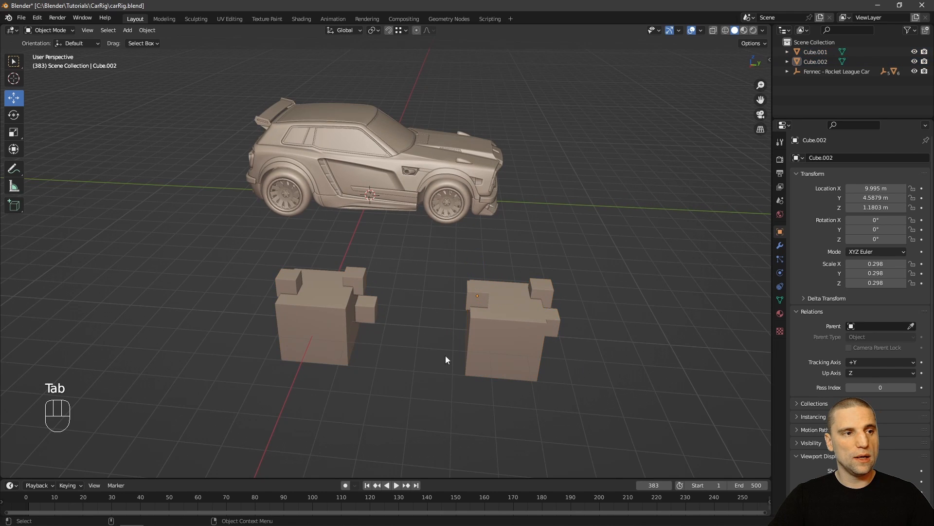
Move the original cube cluster along Y to about 3.25 m and the separated copy to about 3.92 m.
click(353, 316)
drag(516, 297, 472, 295)
click(526, 327)
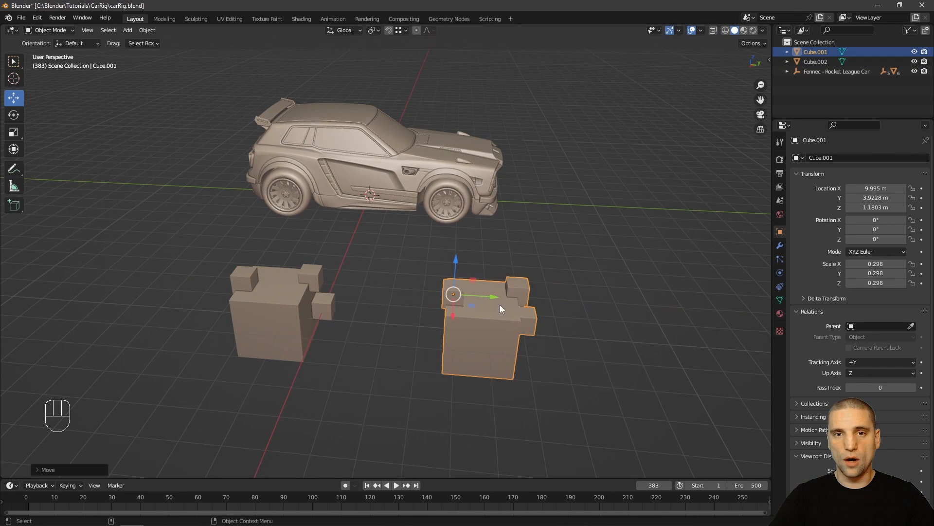
Set the origin of the original cube cluster and of the separated copy to their own geometry.
middle_drag(498, 304, 444, 405)
click(368, 303)
alt+drag(485, 305, 477, 315)
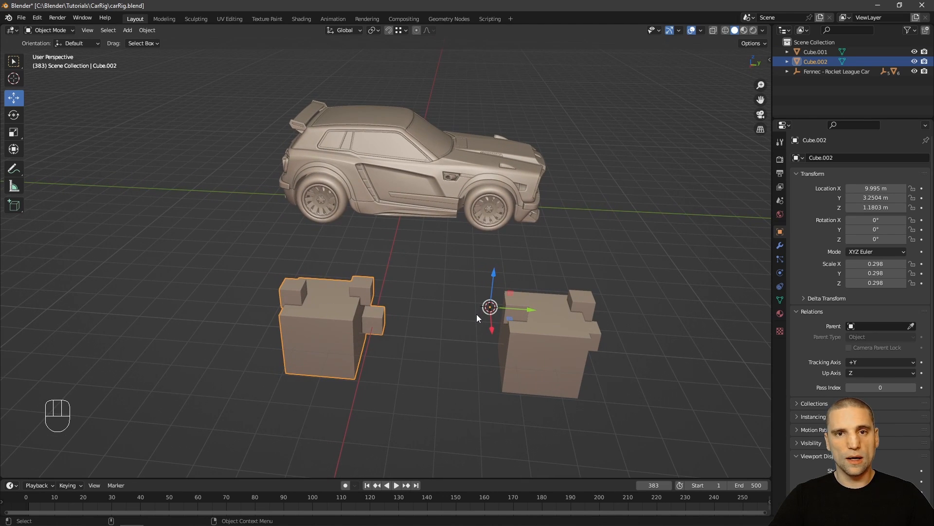
key(q)
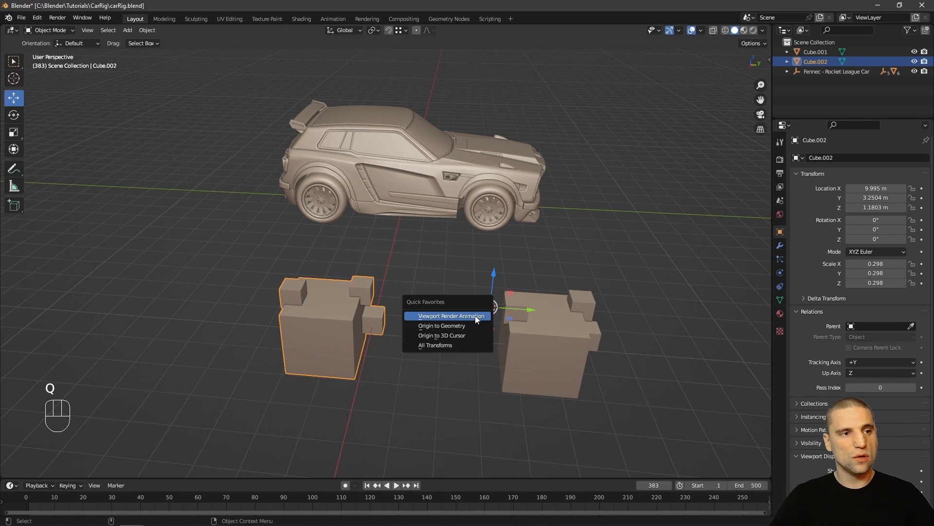
click(460, 326)
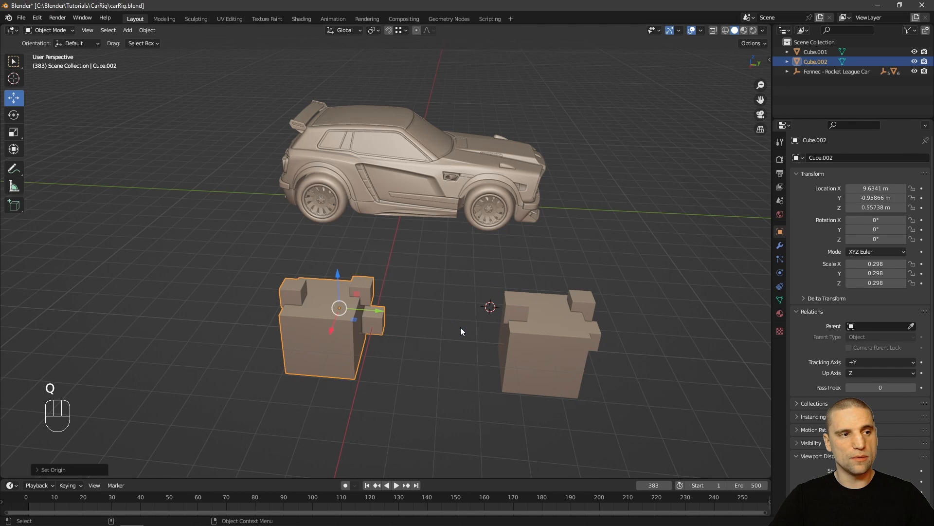
click(546, 329)
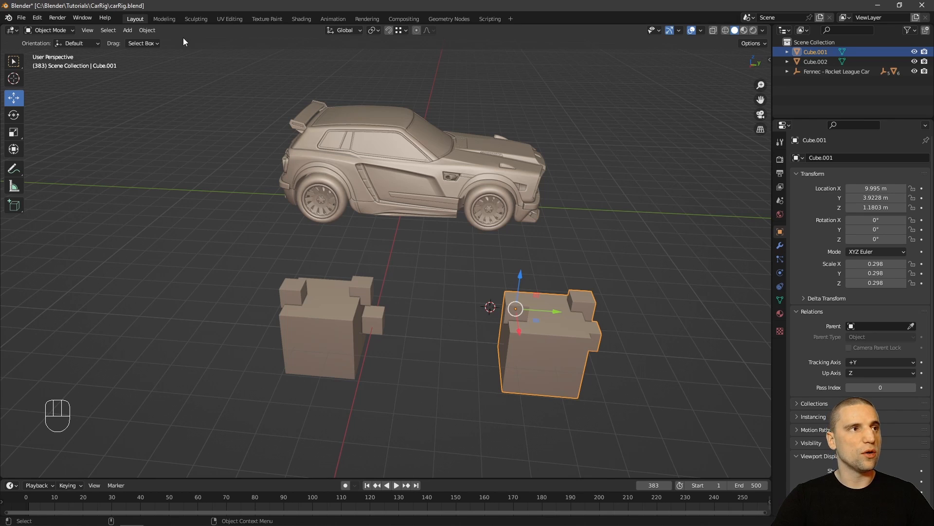
click(148, 31)
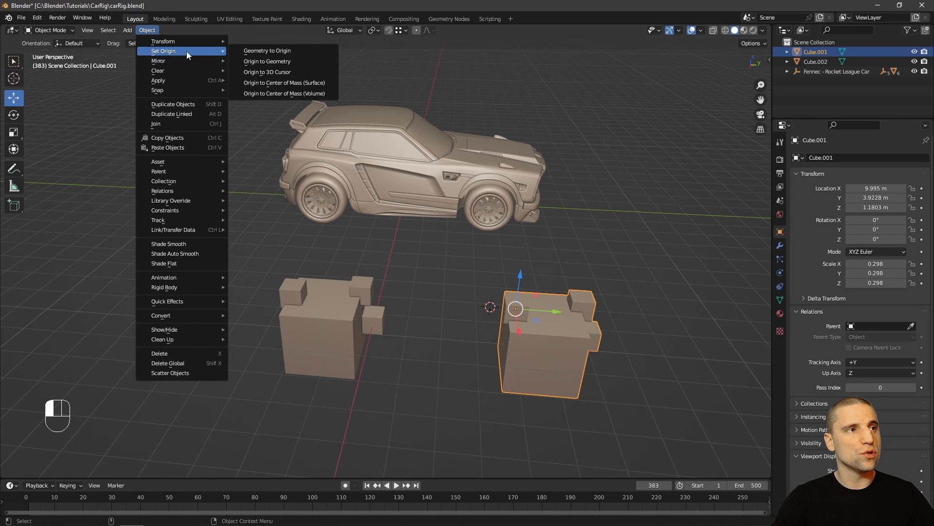
click(286, 63)
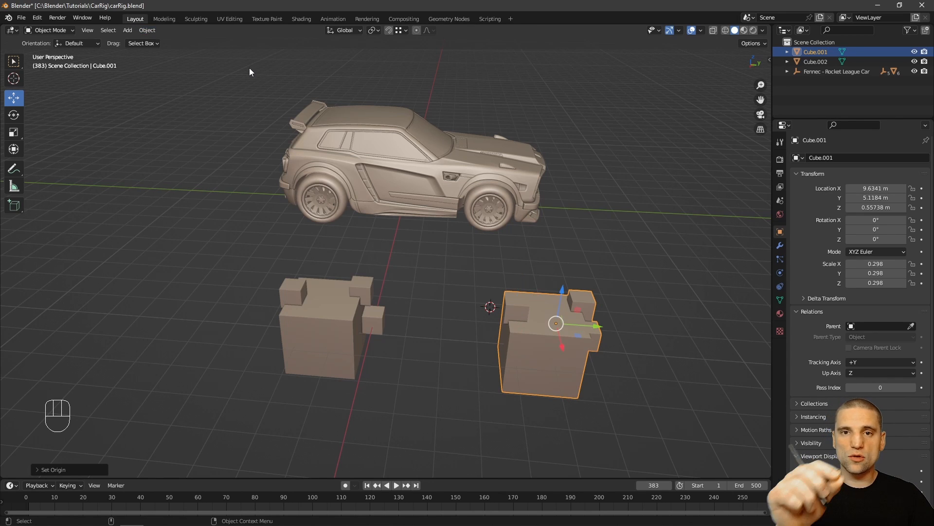
Select the car's front wheel and examine where its origin lies.
click(505, 224)
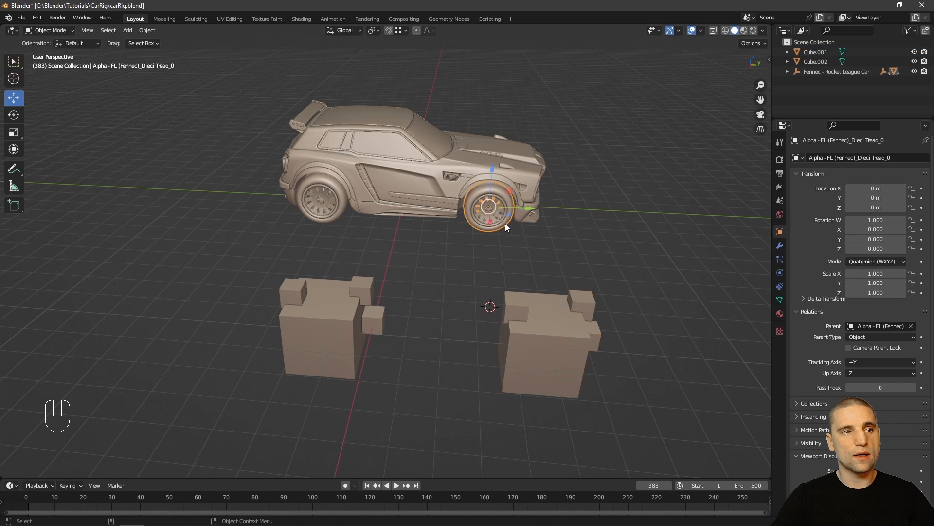
key(f)
alt+drag(567, 256, 384, 264)
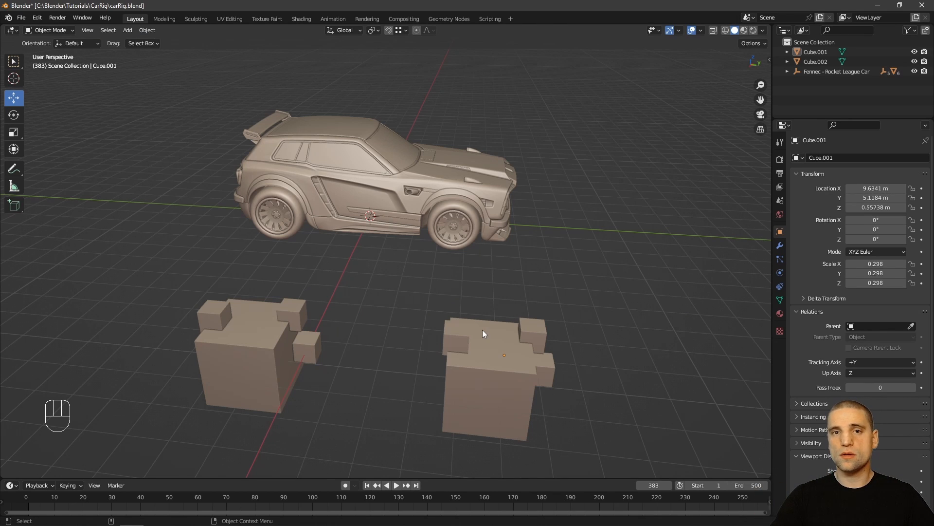
Delete both cube clusters from the scene.
middle_drag(521, 329, 413, 320)
key(b)
drag(210, 286, 591, 424)
key(Delete)
Add a Plain Axes empty at the world origin beneath the car.
click(473, 232)
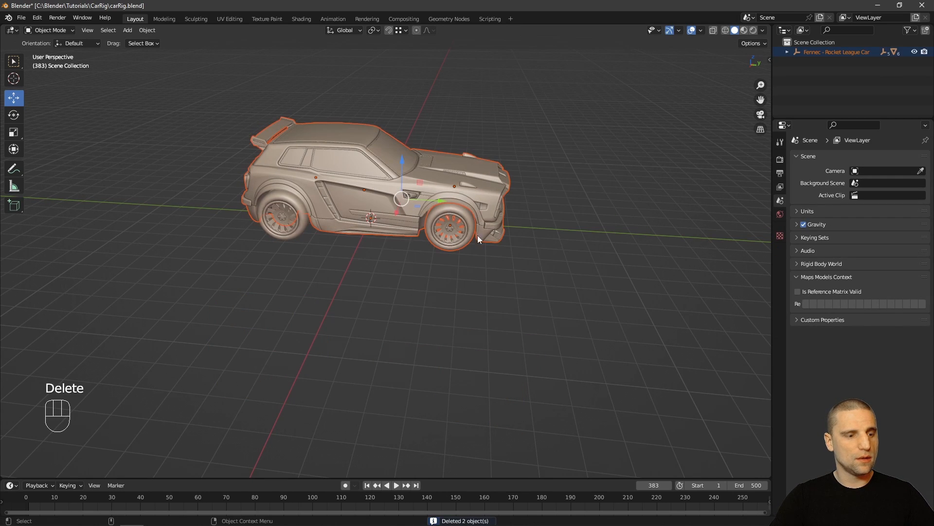
key(f)
click(573, 188)
alt+right_drag(516, 272, 527, 269)
alt+drag(526, 269, 528, 233)
alt+middle_drag(528, 234, 530, 275)
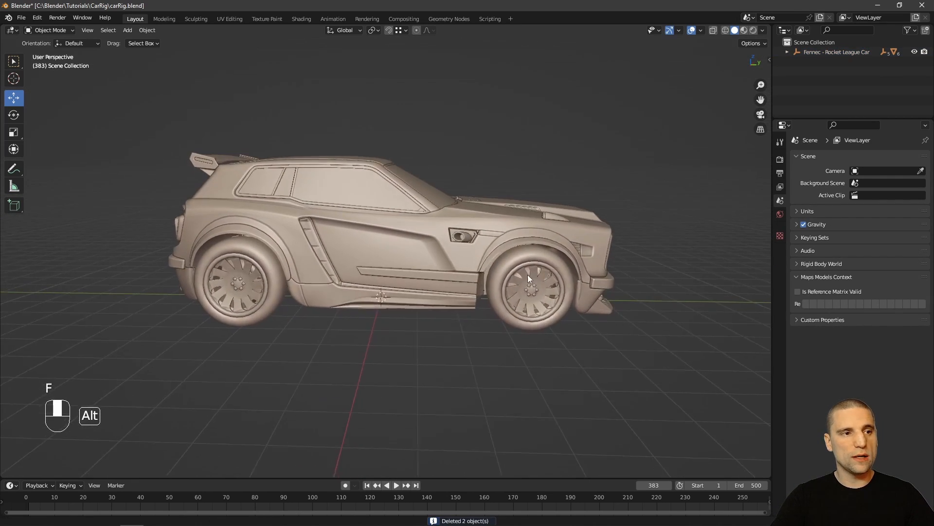
scroll(521, 291, up, 3)
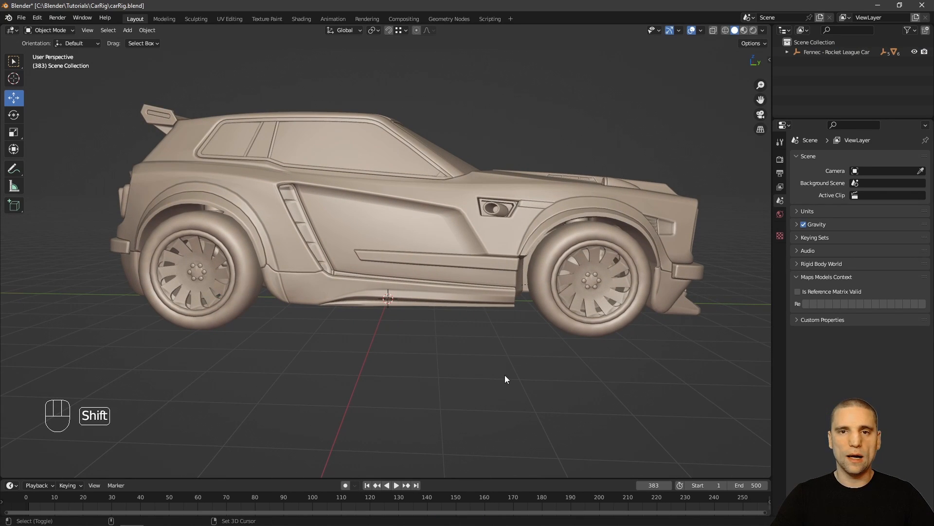
key(shift+a)
mouse_move(506, 379)
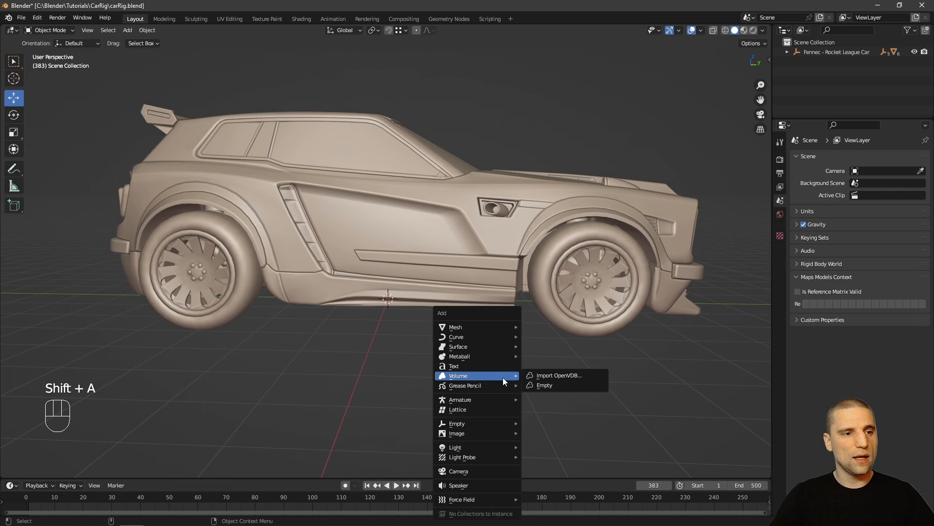
mouse_move(483, 423)
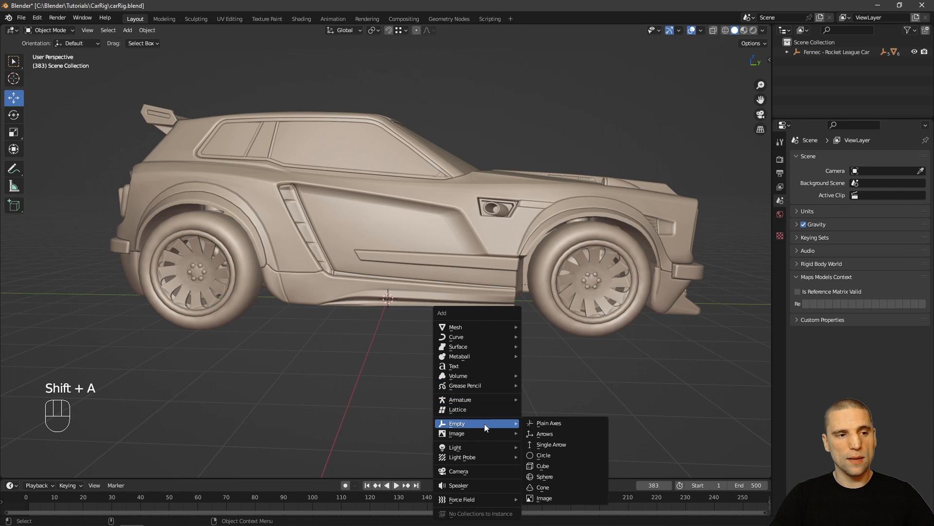
click(552, 423)
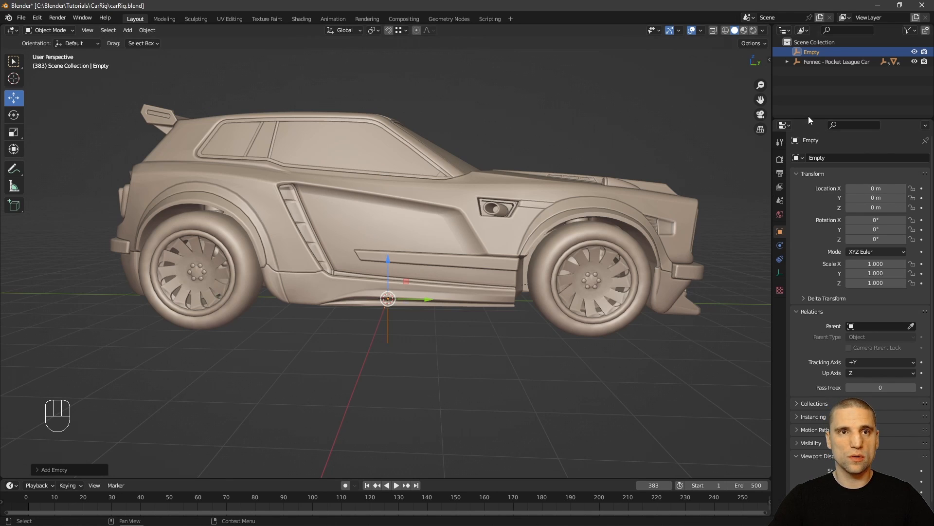
Enlarge the Outliner and move the empty into a new collection named Empty.
drag(808, 118, 808, 156)
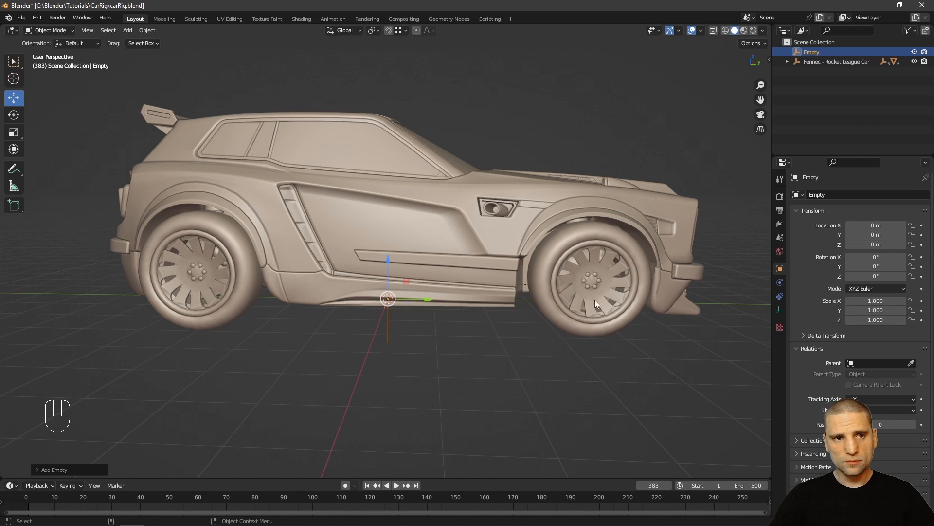
alt+middle_drag(541, 373, 502, 350)
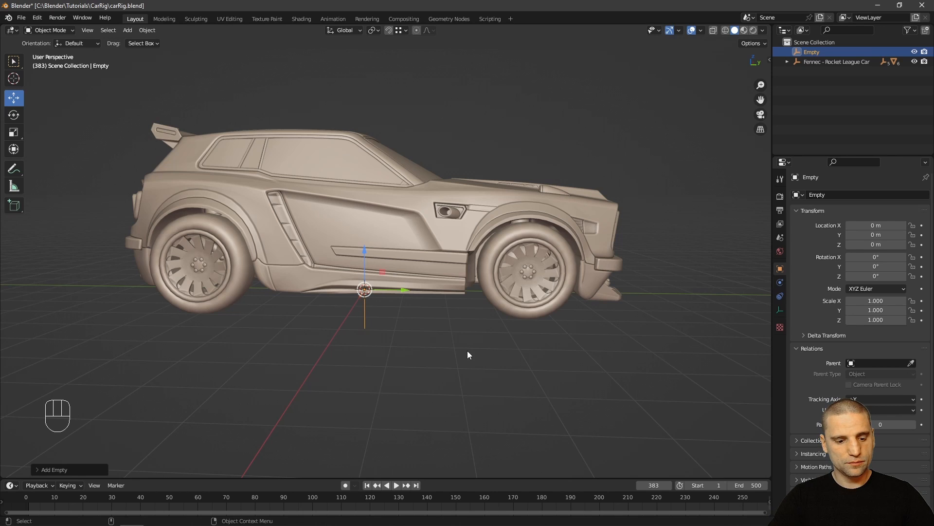
key(m)
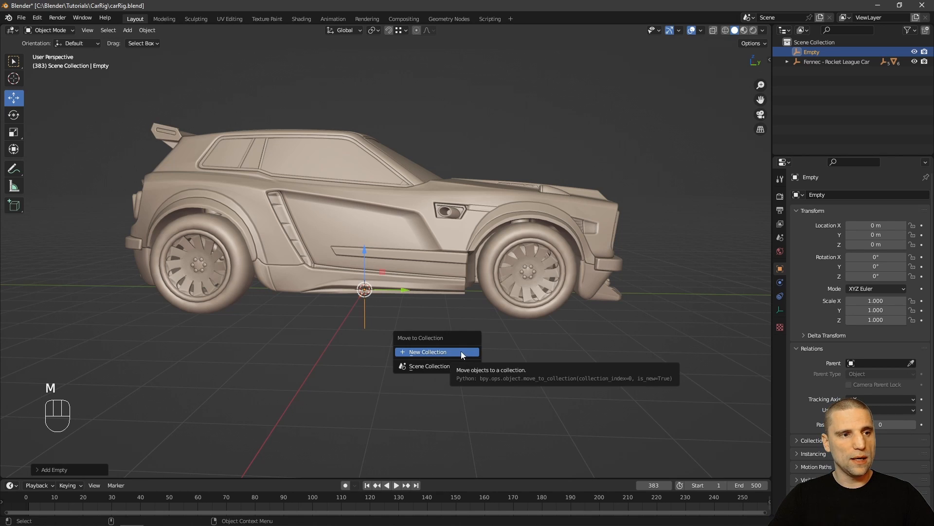
click(446, 352)
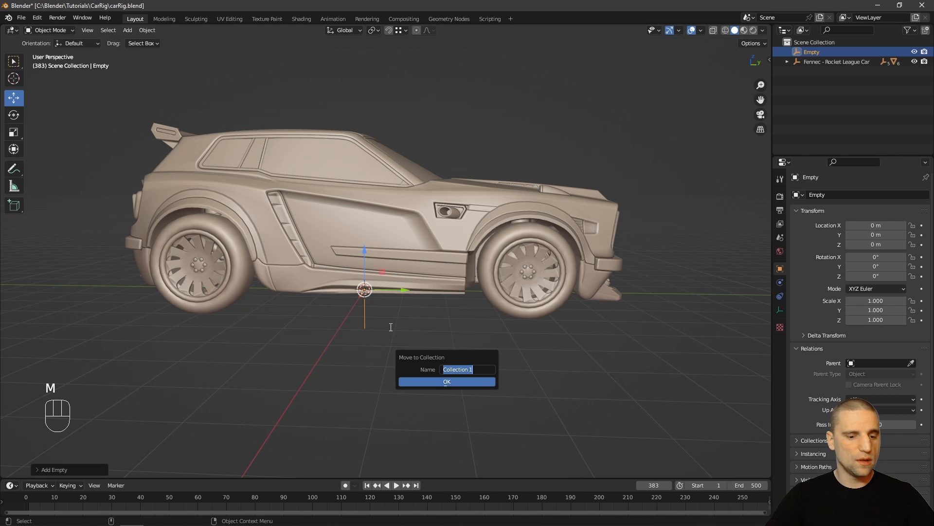
text(Empty)
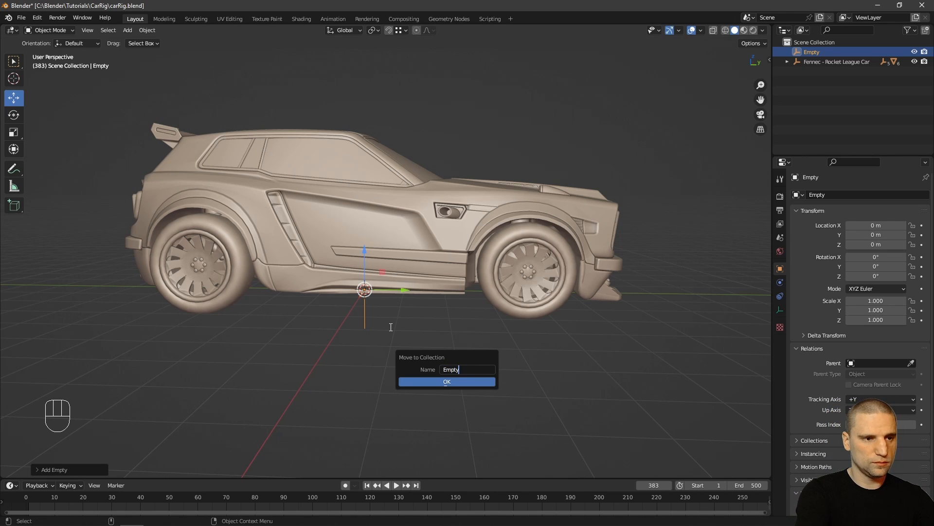
key(Return)
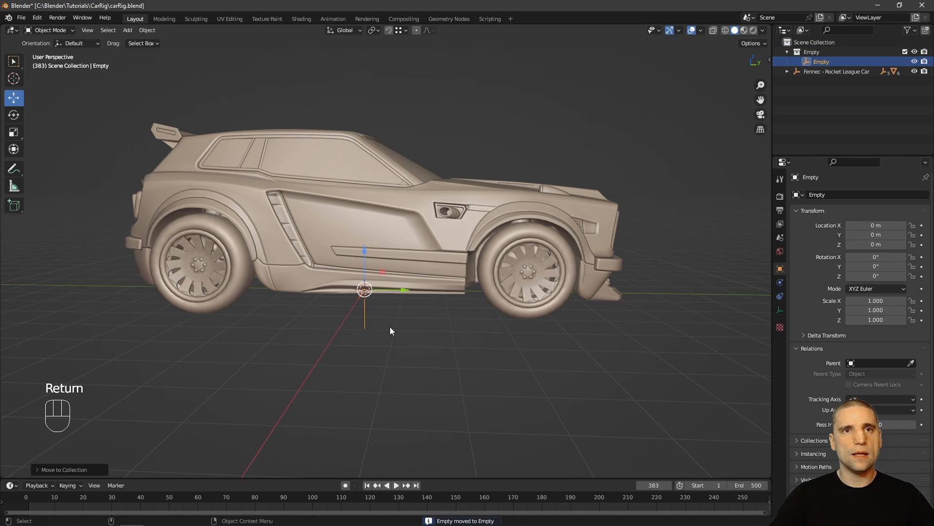
Rename the empty as MoveALL_Empty.
double_click(822, 61)
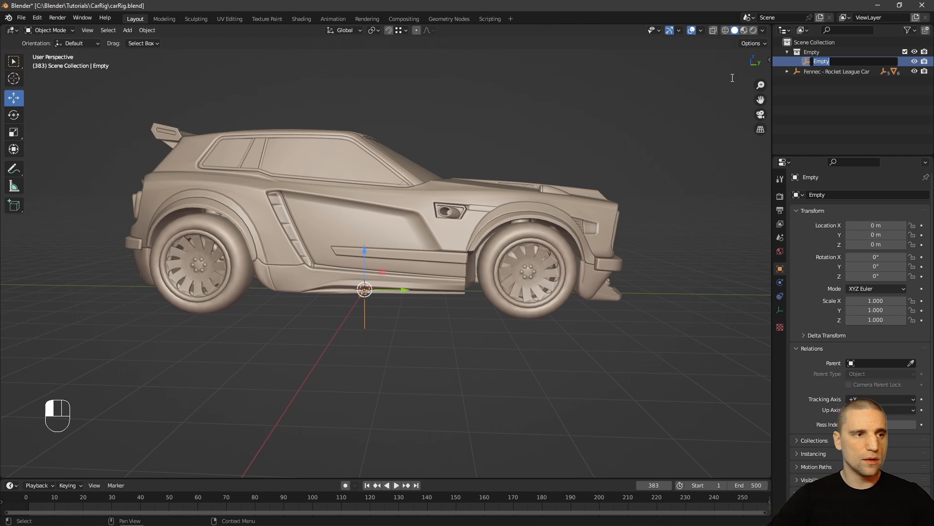
key(Left)
key(Left)
text(Mov)
text(eALL_)
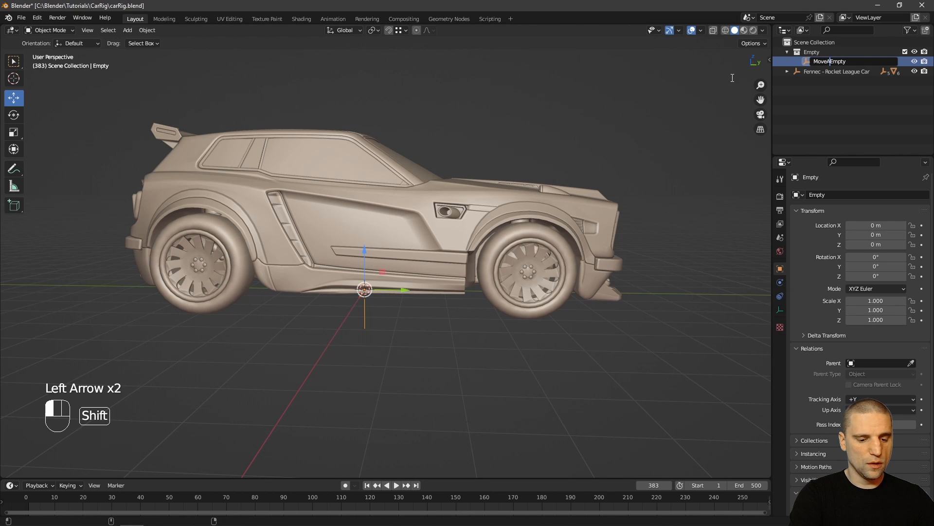
key(Return)
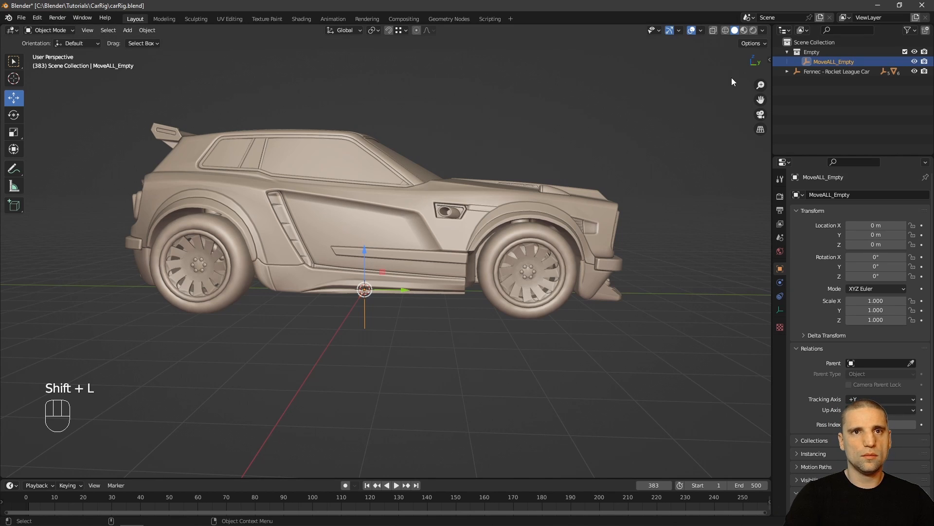
alt+drag(530, 294, 485, 307)
alt+right_drag(486, 308, 447, 299)
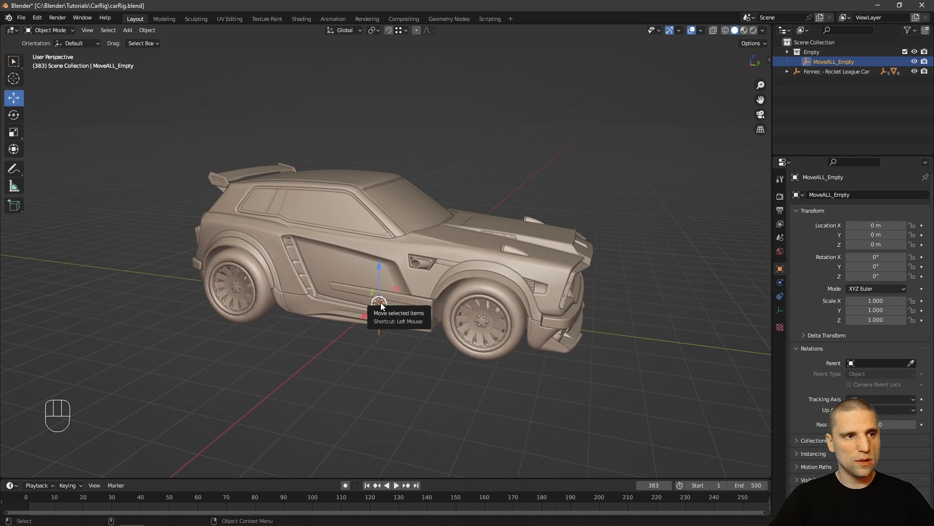
alt+drag(381, 321, 305, 262)
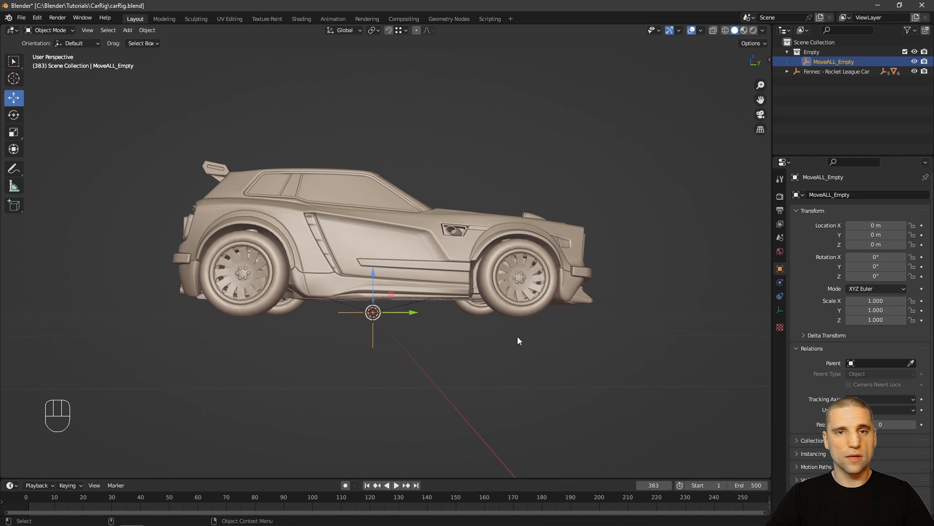
alt+drag(519, 349, 420, 356)
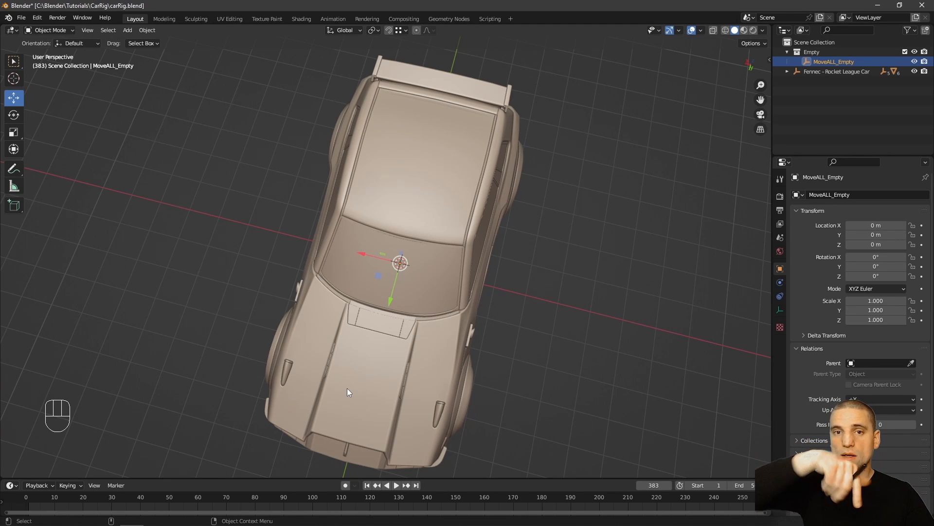
mouse_move(416, 348)
alt+mouse_down()
mouse_move(522, 337)
mouse_move(503, 304)
mouse_move(512, 354)
mouse_move(409, 361)
alt+mouse_up()
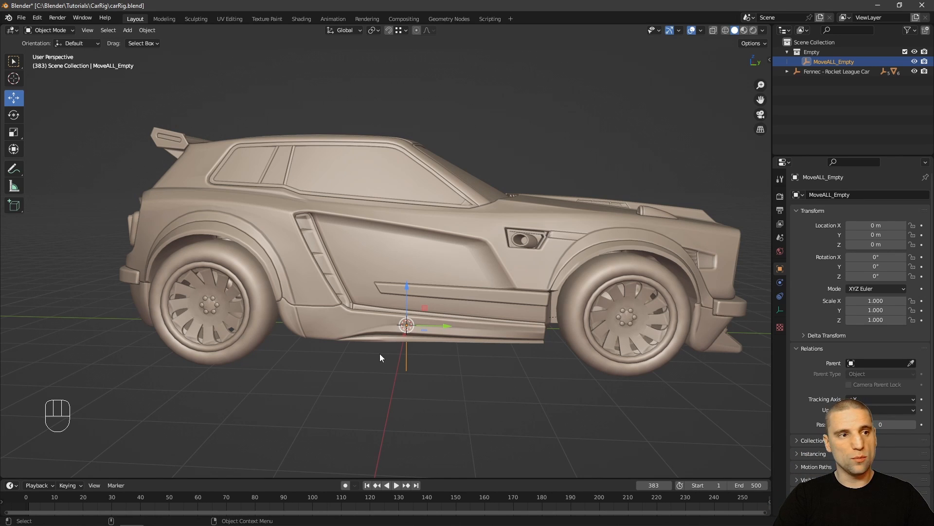
Duplicate MoveALL_Empty in place and raise the copy along Z to about 1.03 m in the right orthographic view.
key(KP_3)
scroll(195, 317, up, 3)
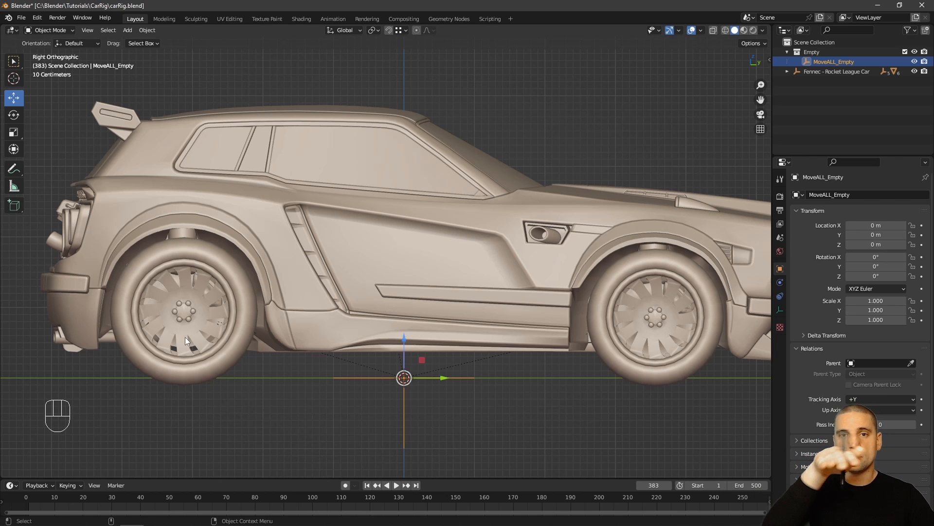
alt+right_drag(523, 384, 507, 393)
key(shift+d)
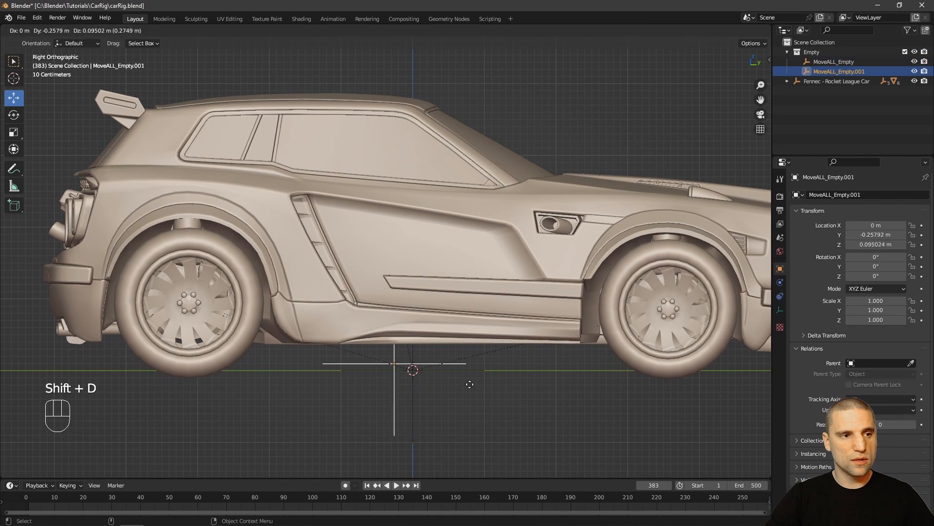
right_click(430, 357)
drag(412, 330, 415, 252)
alt+right_drag(354, 303, 444, 327)
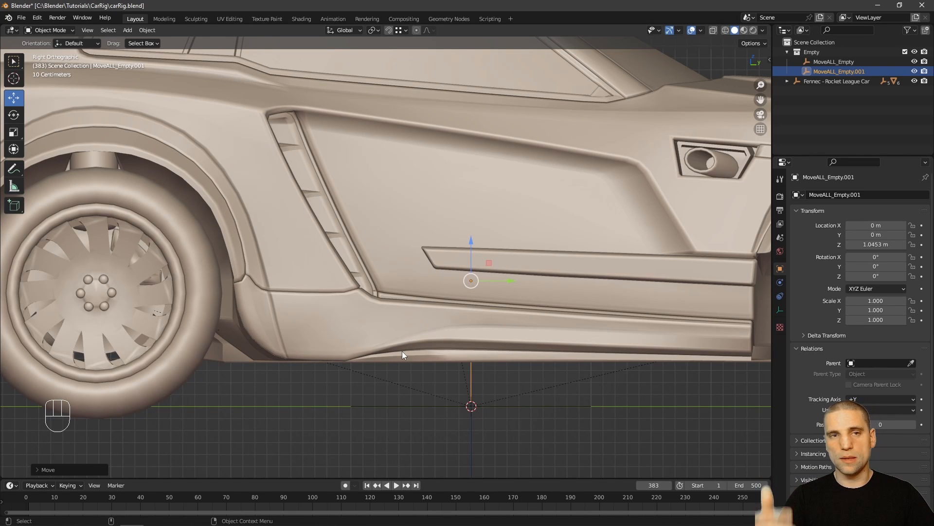
drag(473, 241, 474, 247)
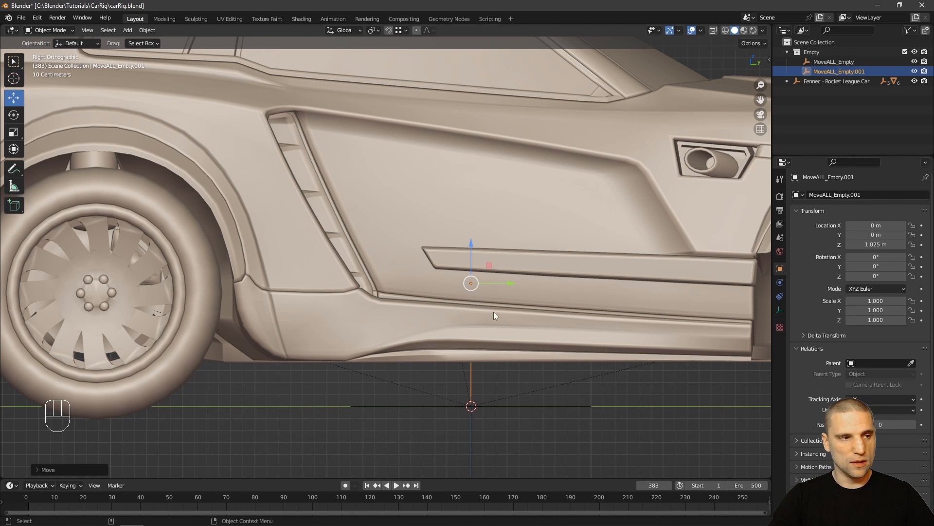
Lower the duplicated empty along Z with vertex snapping so it aligns with the rear wheel's hub center.
alt+right_drag(489, 255, 492, 267)
alt+middle_drag(492, 267, 512, 271)
alt+right_drag(512, 271, 515, 280)
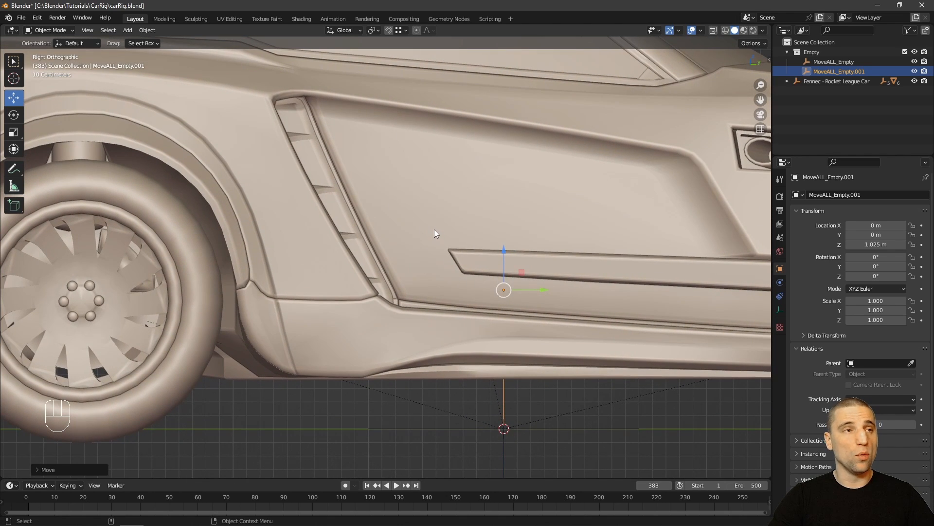
click(402, 31)
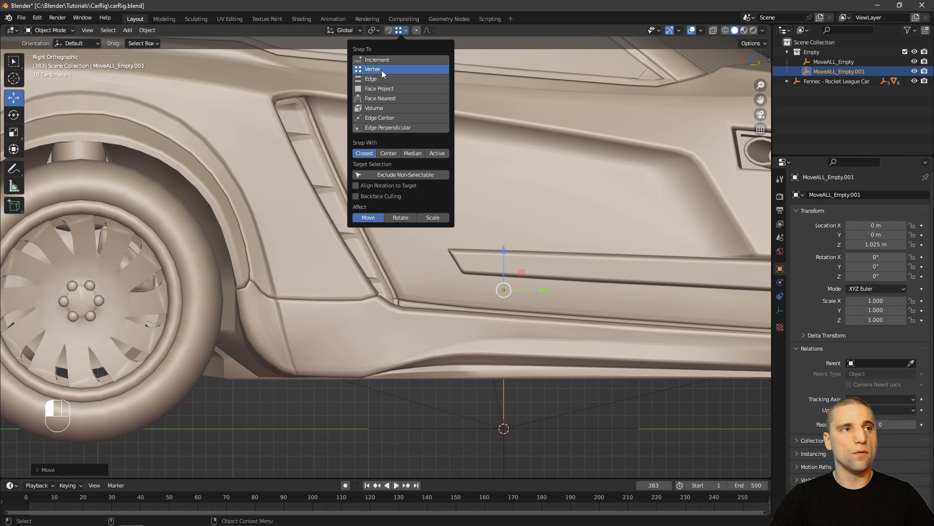
click(406, 31)
drag(503, 252, 81, 302)
middle_drag(478, 323, 540, 311)
Rename the raised empty as COG_Empty.
click(845, 194)
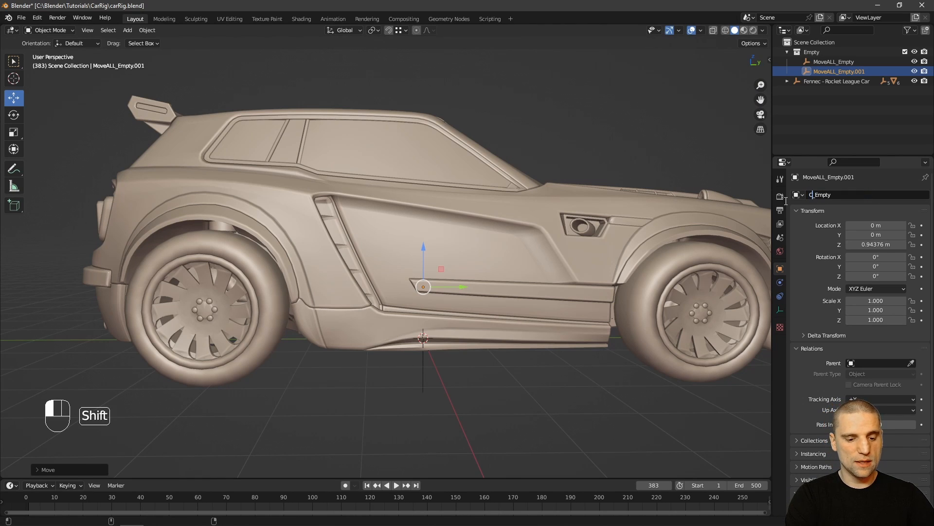
text(COG)
key(Return)
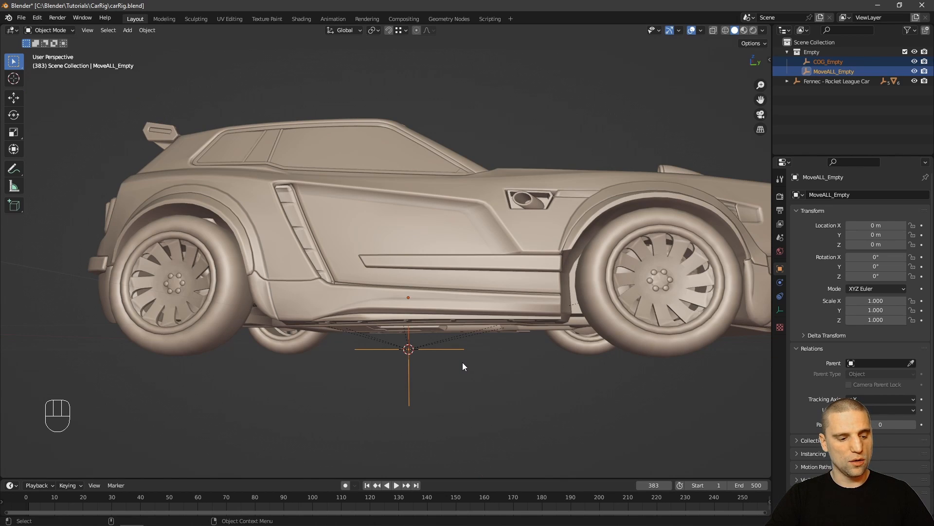
Scale COG_Empty and MoveALL_Empty to 0.25 around their Individual Origins, using X-ray display only during the adjustment.
key(alt+z)
alt+drag(463, 363, 397, 282)
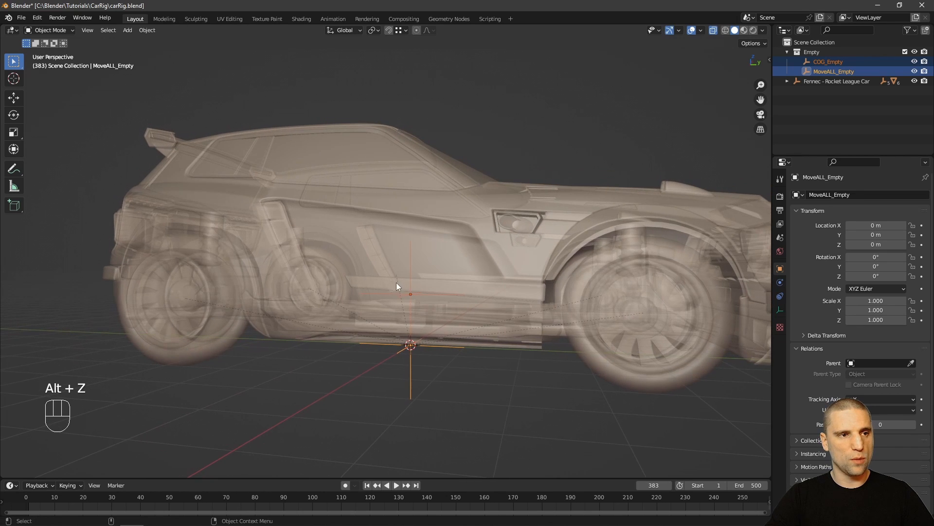
scroll(405, 287, up, 2)
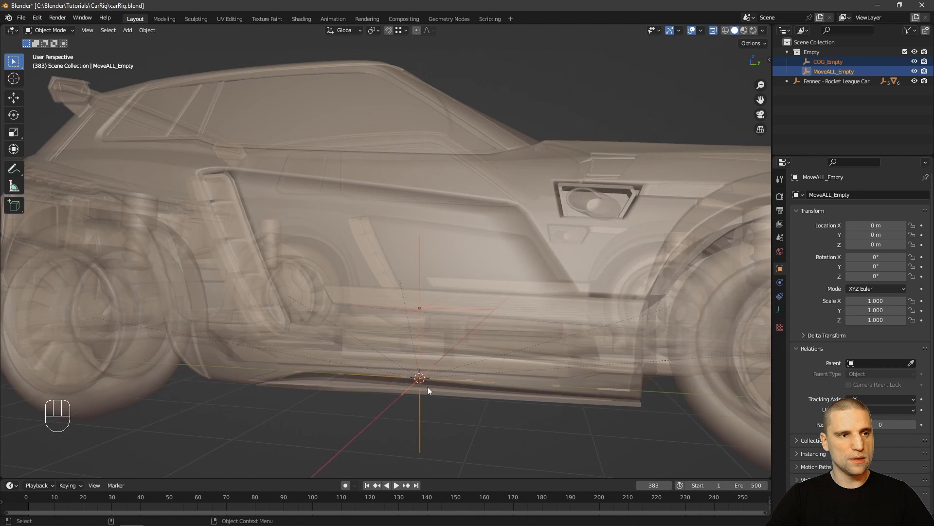
click(380, 30)
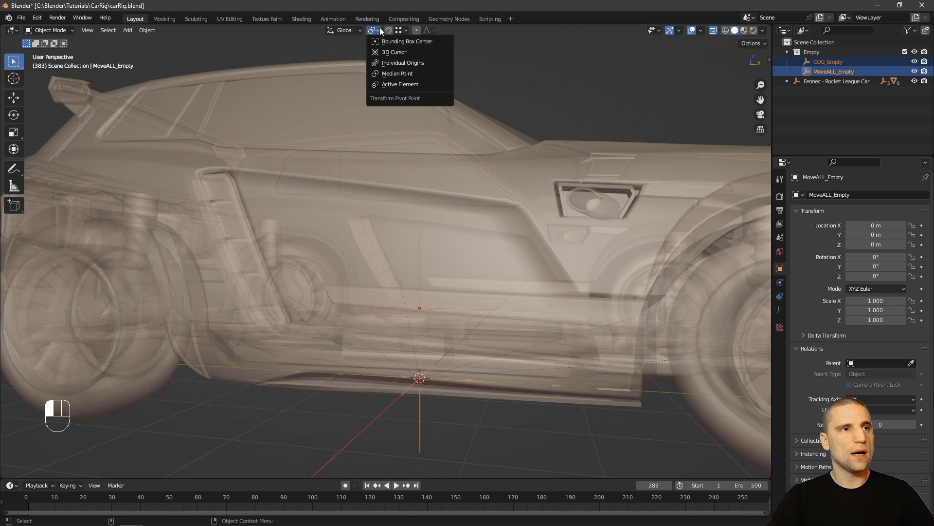
click(402, 65)
alt+right_drag(482, 336, 463, 275)
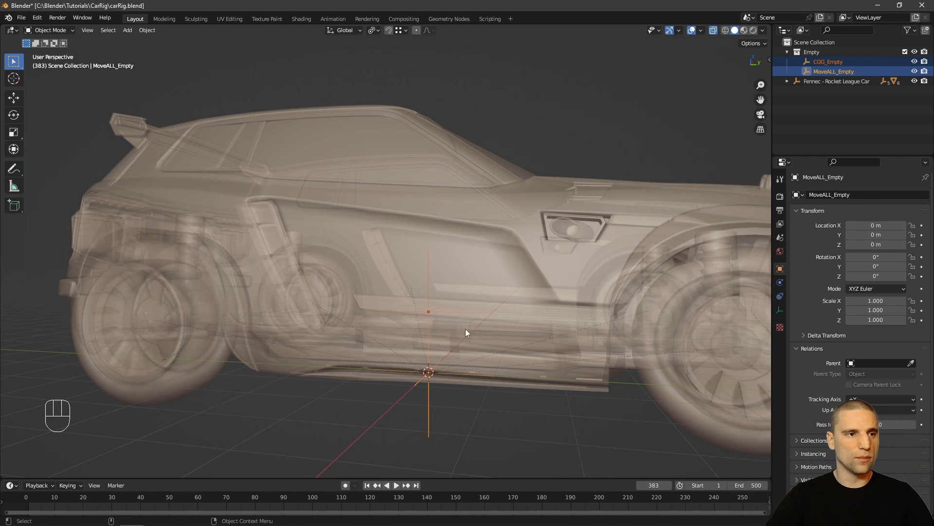
text(s)
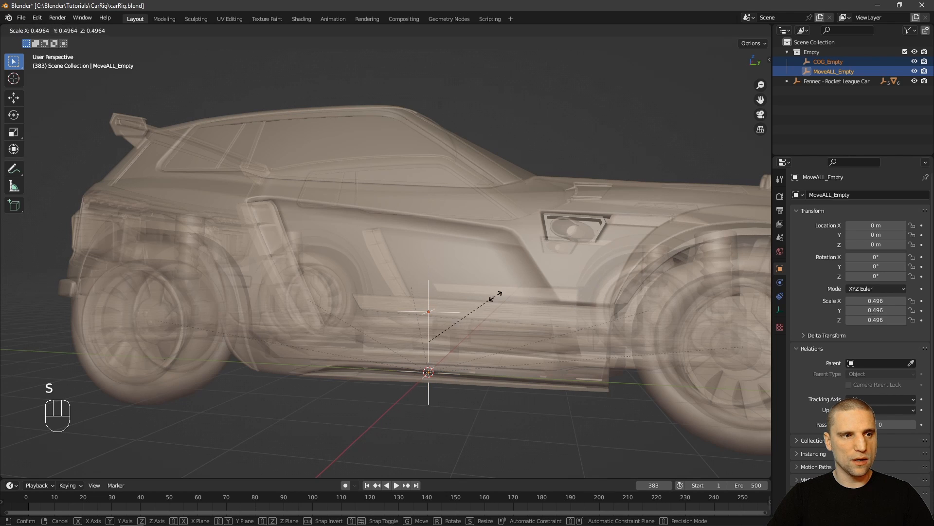
text(.25)
key(Return)
alt+middle_drag(537, 359, 275, 328)
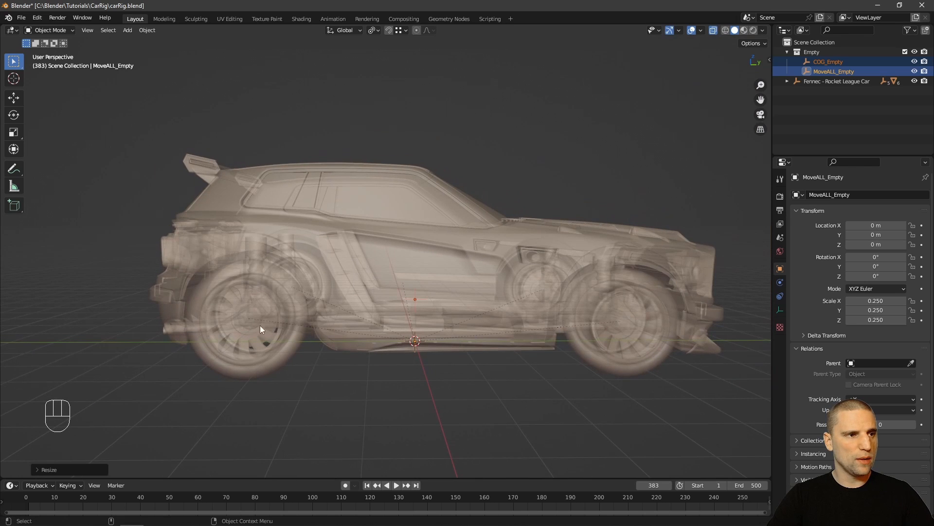
middle_drag(511, 340, 413, 320)
key(alt+z)
Snap the 3D cursor to the center vertex of the near-side rear wheel's hub.
alt+right_drag(299, 326, 480, 375)
alt+drag(480, 376, 456, 333)
click(457, 341)
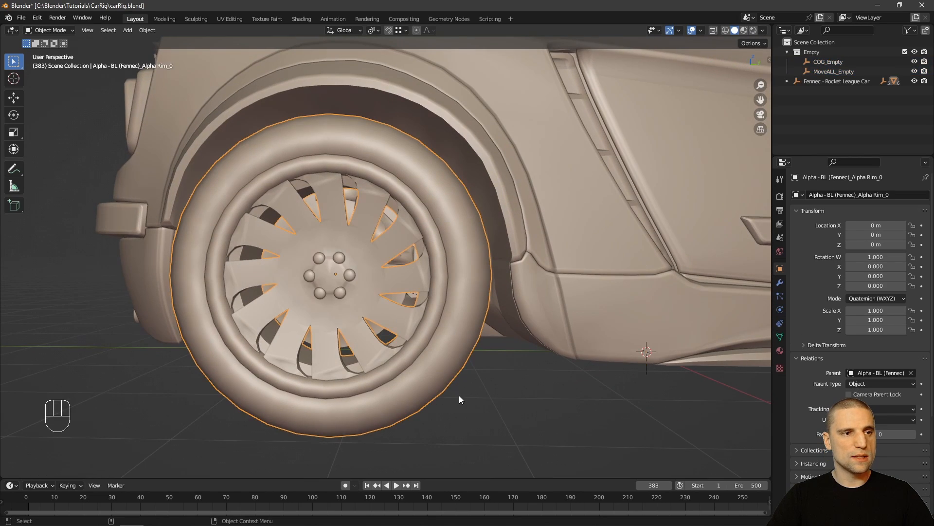
key(Tab)
alt+middle_drag(454, 389, 528, 384)
alt+right_drag(528, 384, 477, 359)
key(1)
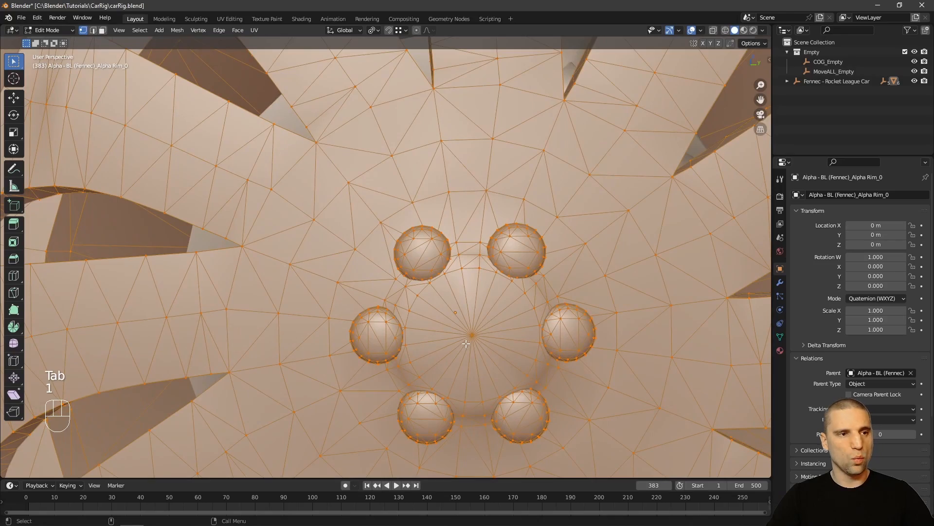
click(472, 334)
alt+right_drag(526, 350, 450, 321)
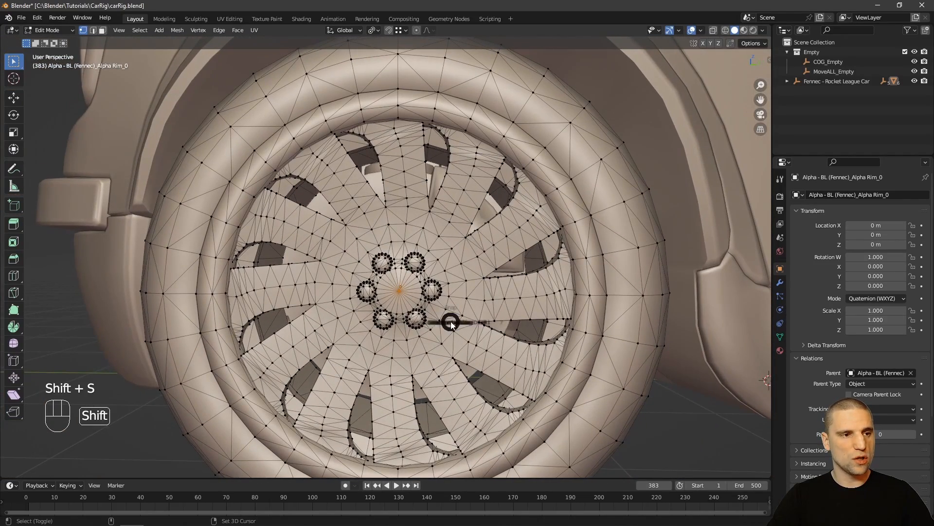
key(shift+s)
click(448, 381)
alt+drag(448, 381, 467, 333)
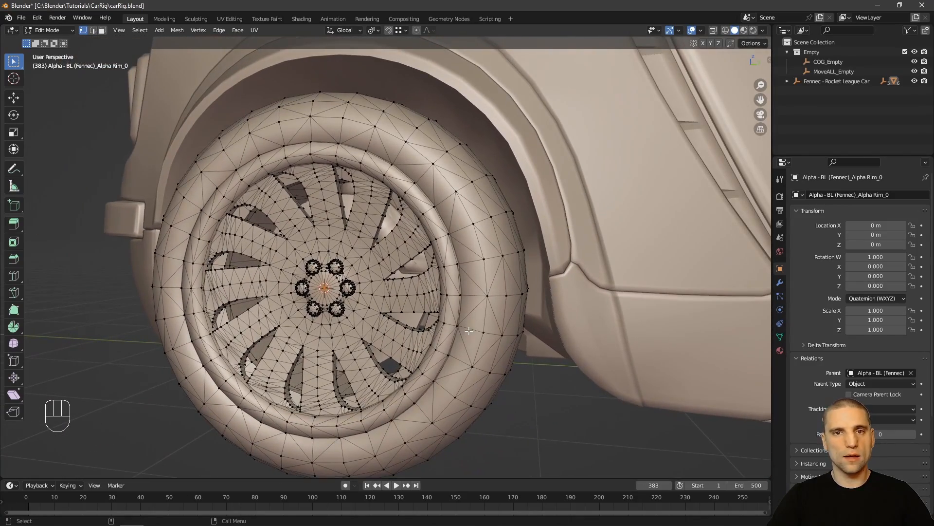
key(Tab)
Duplicate MoveALL_Empty and snap the copy to the 3D cursor at the rear wheel hub.
alt+right_drag(535, 329, 516, 316)
alt+drag(516, 316, 484, 305)
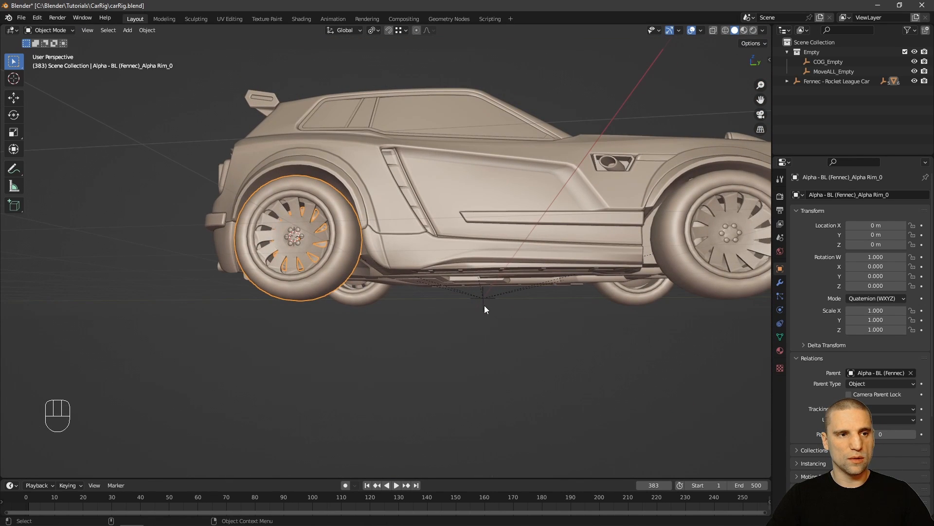
click(484, 305)
key(shift+d)
right_click(497, 312)
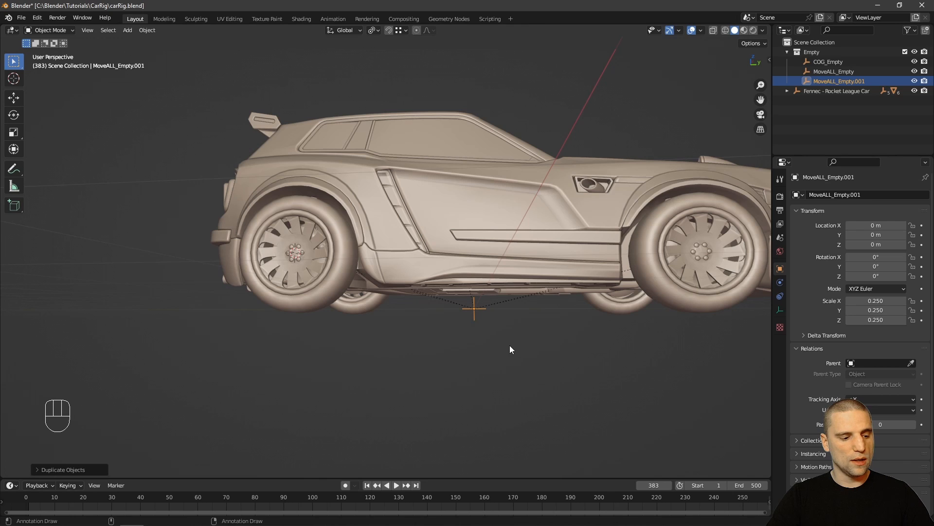
key(shift+s)
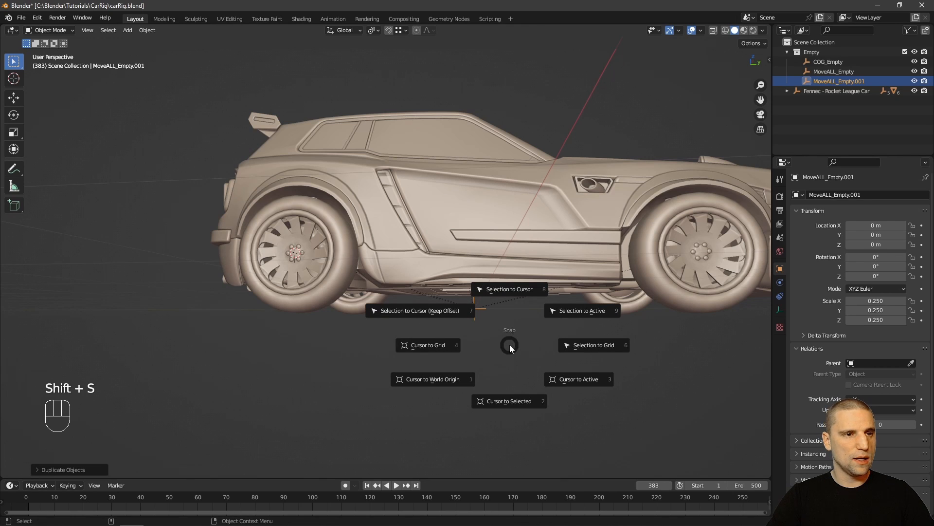
click(503, 289)
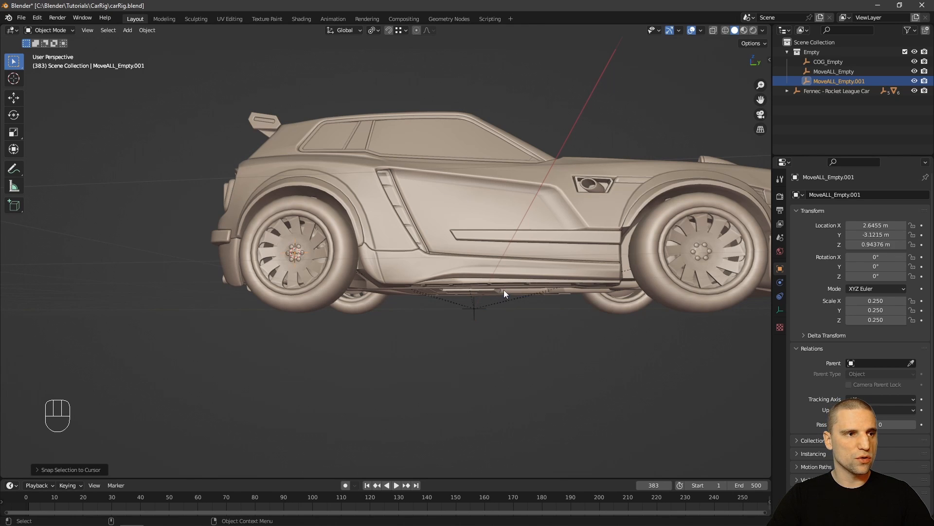
Rename the empty at the rear wheel hub as Tire_BR_Empty.
click(856, 195)
click(857, 195)
key(BackSpace)
key(BackSpace)
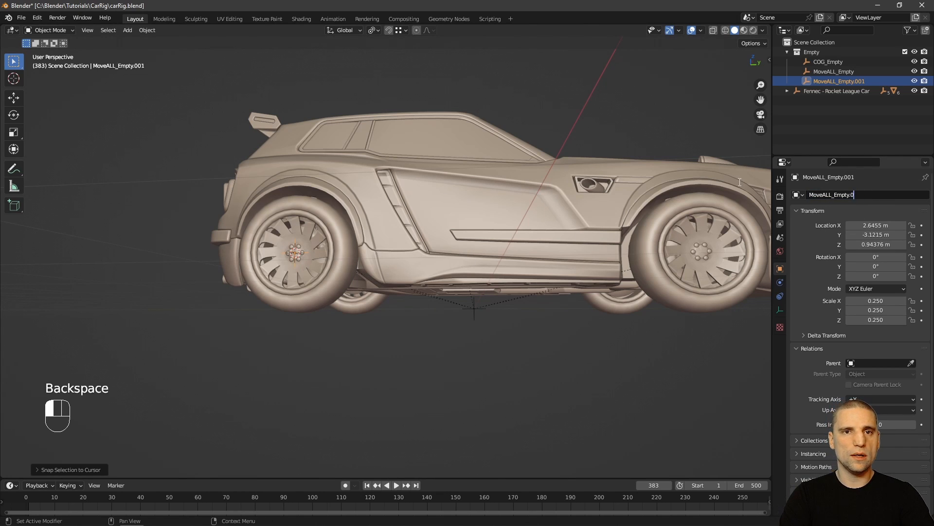
key(Right)
key(Right)
key(Right)
key(Right)
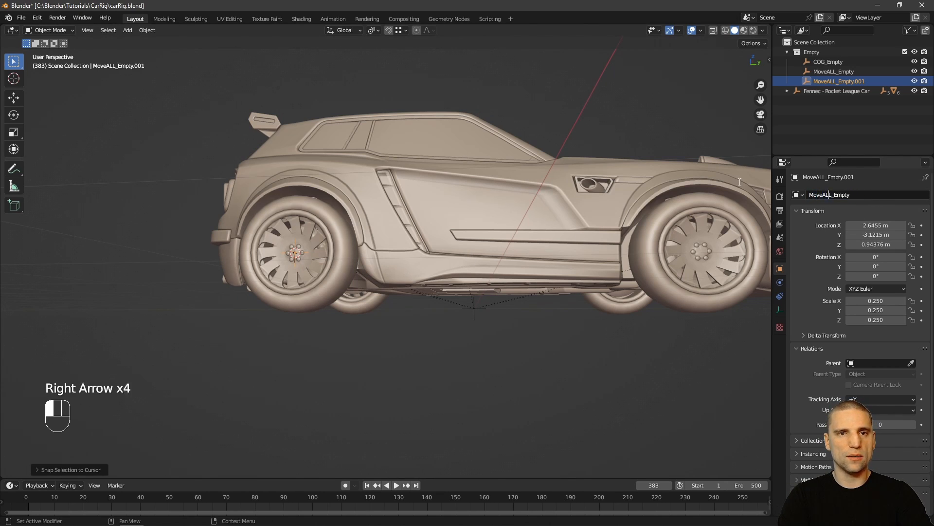
key(BackSpace)
key(BackSpace)
key(BackSpace)
key(BackSpace)
key(BackSpace)
key(BackSpace)
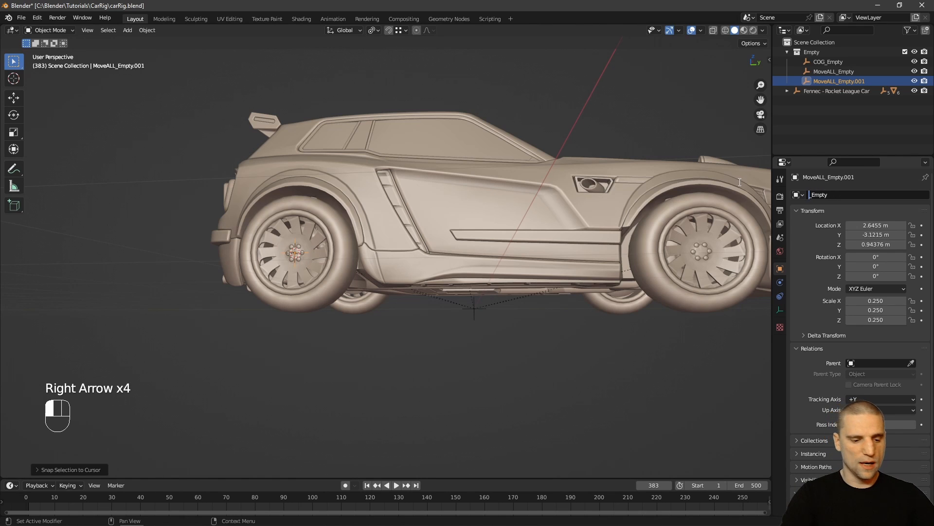
text(Tire_B)
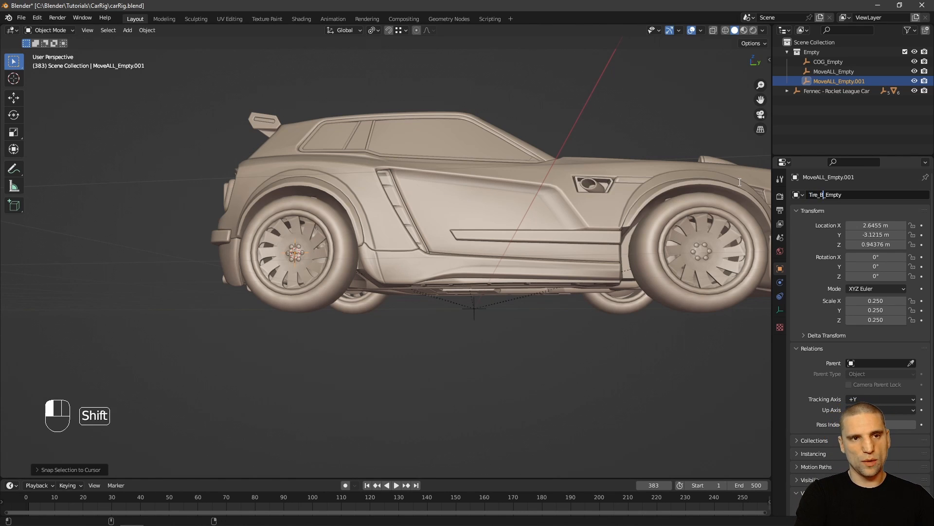
text(R)
key(Return)
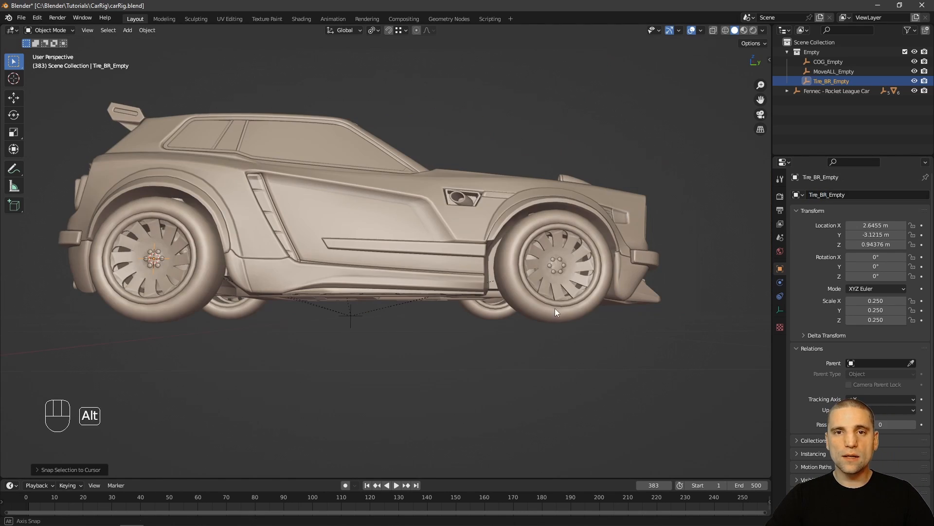
Snap the 3D cursor to the center of the near-side front wheel's hub.
middle_drag(555, 308, 544, 270)
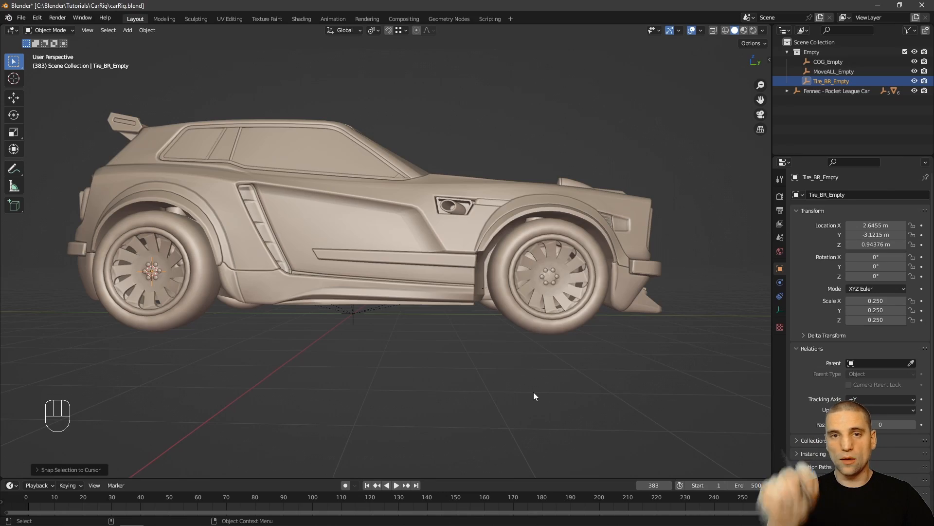
alt+right_drag(521, 251, 541, 349)
click(513, 351)
key(Tab)
key(shift+s)
click(541, 404)
key(Tab)
alt+right_drag(541, 404, 430, 264)
click(431, 256)
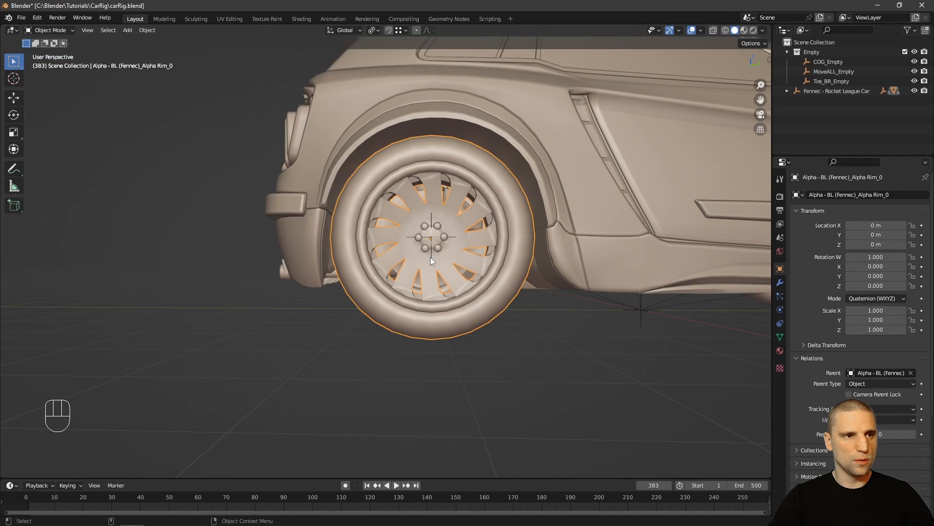
click(430, 257)
click(431, 256)
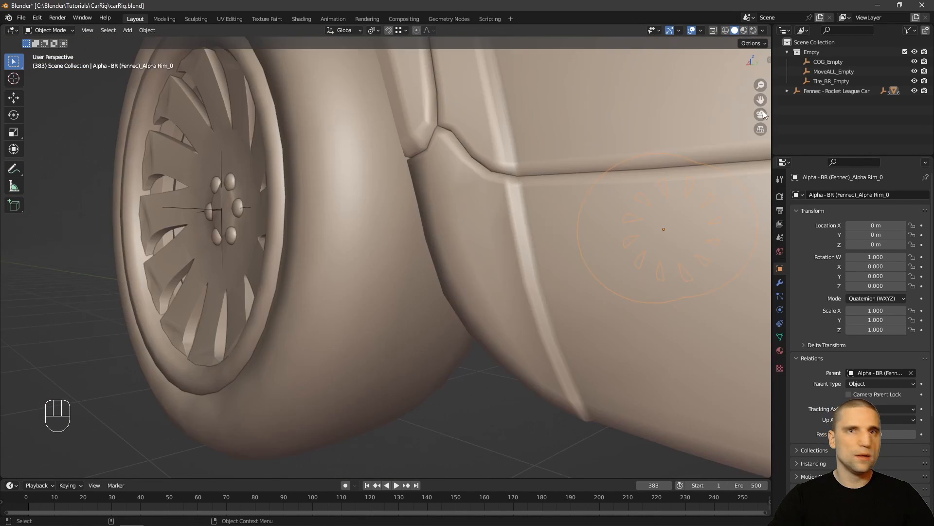
Duplicate Tire_BR_Empty and snap the copy to the 3D cursor at the front right wheel hub.
click(840, 82)
alt+drag(565, 271, 475, 264)
key(shift+d)
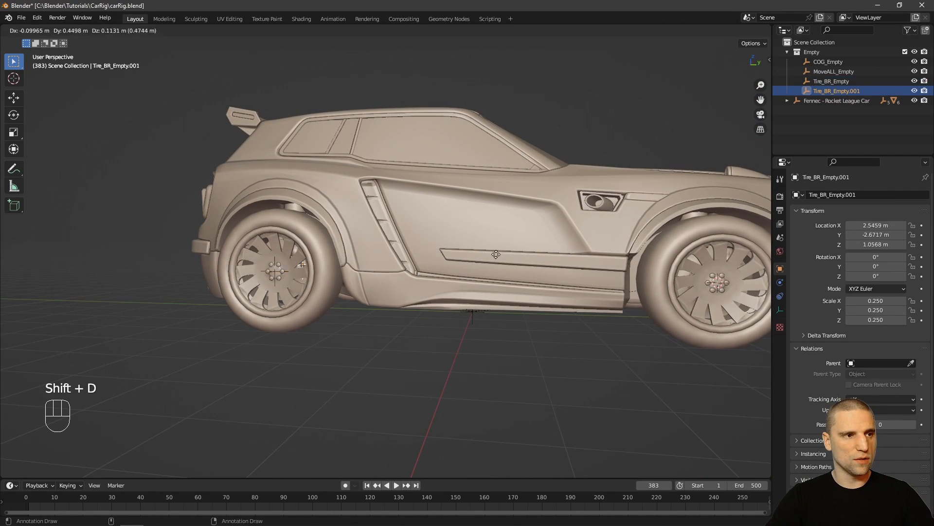
right_click(537, 317)
key(shift+s)
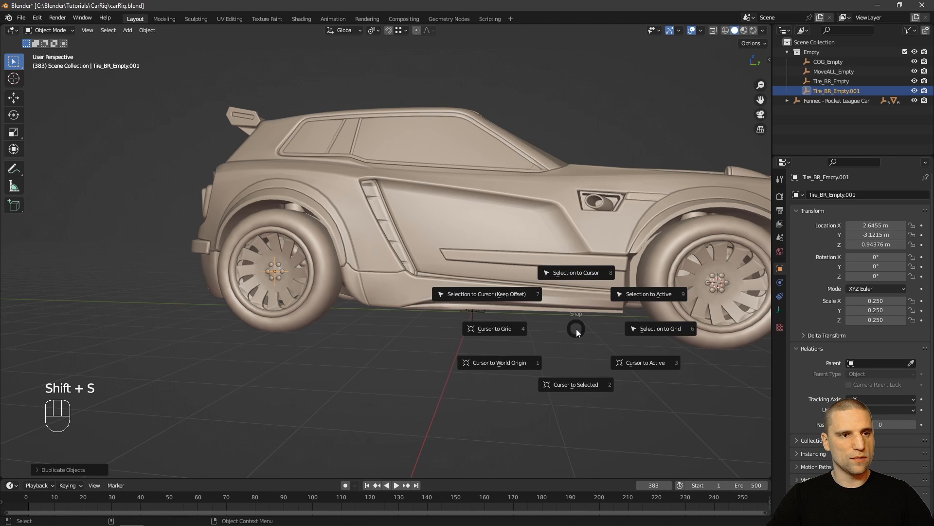
click(576, 272)
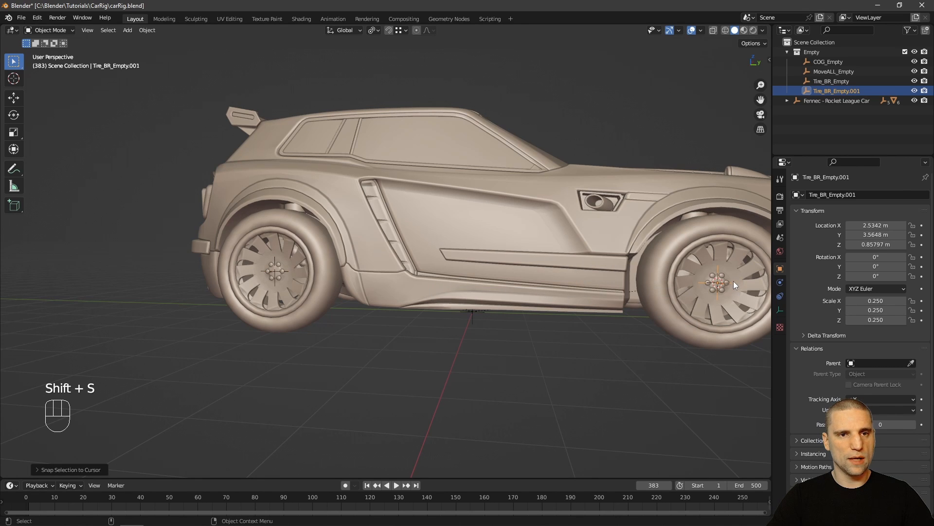
Rename the empty at the front right wheel hub as Tire_FR_Empty.
alt+middle_drag(706, 286, 526, 297)
alt+drag(535, 302, 556, 309)
alt+middle_drag(556, 309, 584, 326)
alt+right_drag(584, 326, 650, 328)
double_click(851, 195)
key(BackSpace)
key(BackSpace)
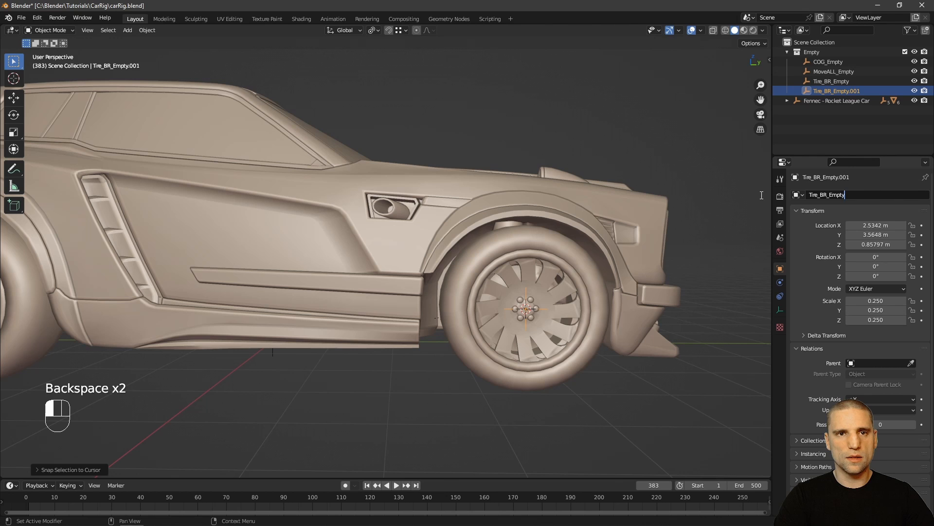
key(Left)
key(Left)
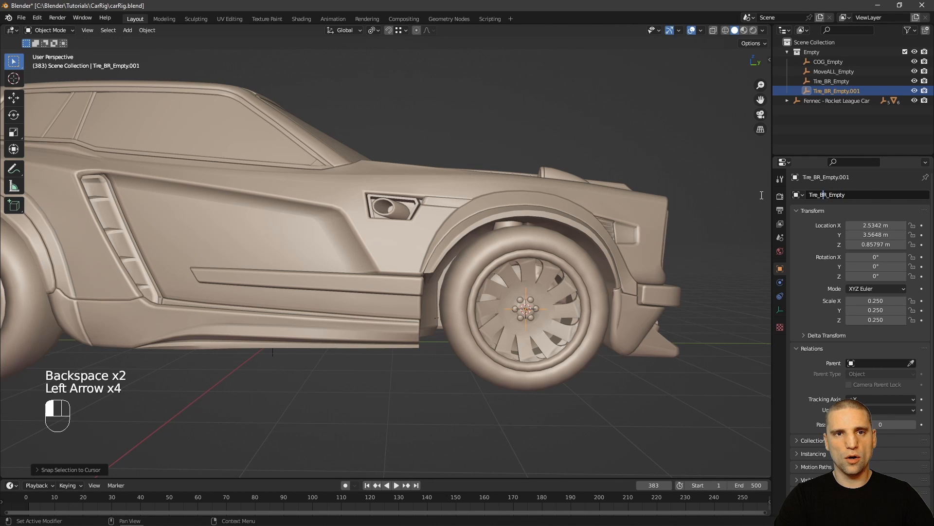
key(BackSpace)
text(F)
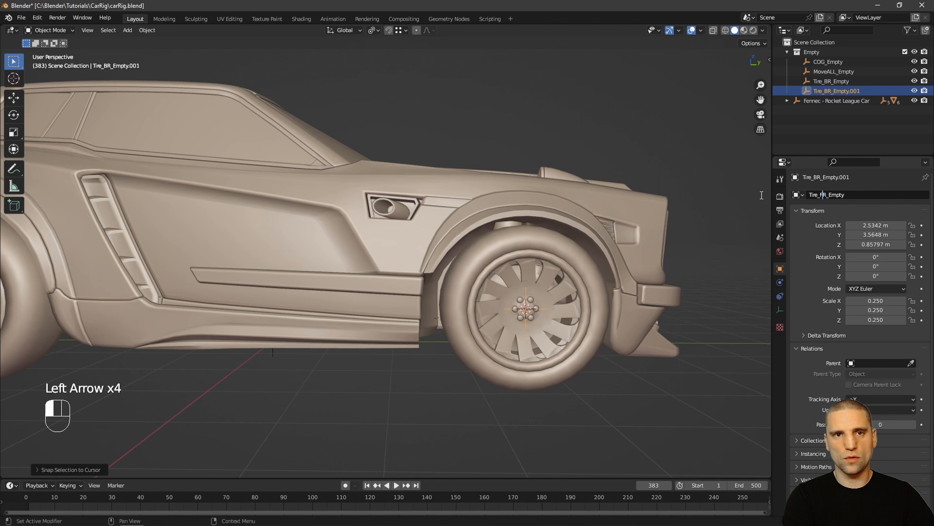
key(Return)
Snap the 3D cursor to the center vertex of the front left wheel's hub.
alt+drag(577, 348, 547, 343)
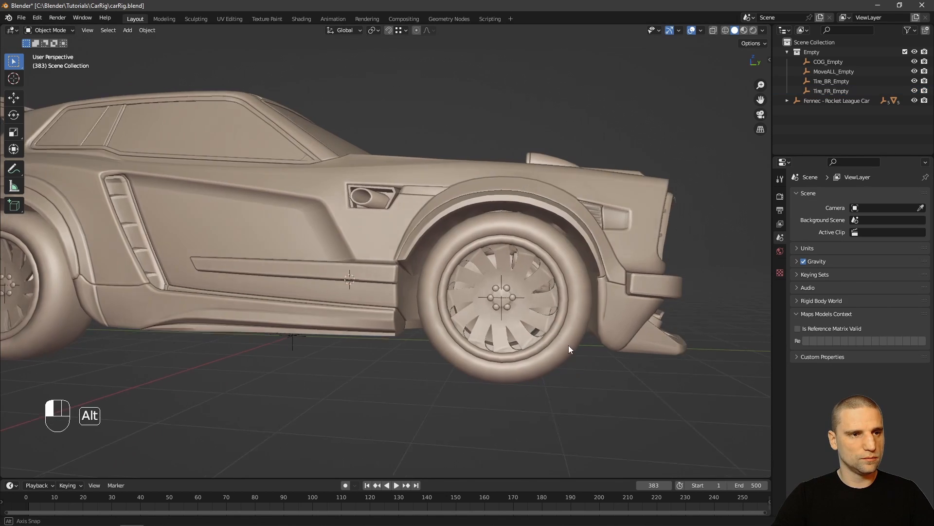
alt+right_drag(579, 287, 535, 319)
click(499, 322)
alt+drag(499, 323, 398, 308)
alt+right_drag(398, 308, 414, 310)
click(419, 310)
alt+middle_drag(418, 310, 437, 311)
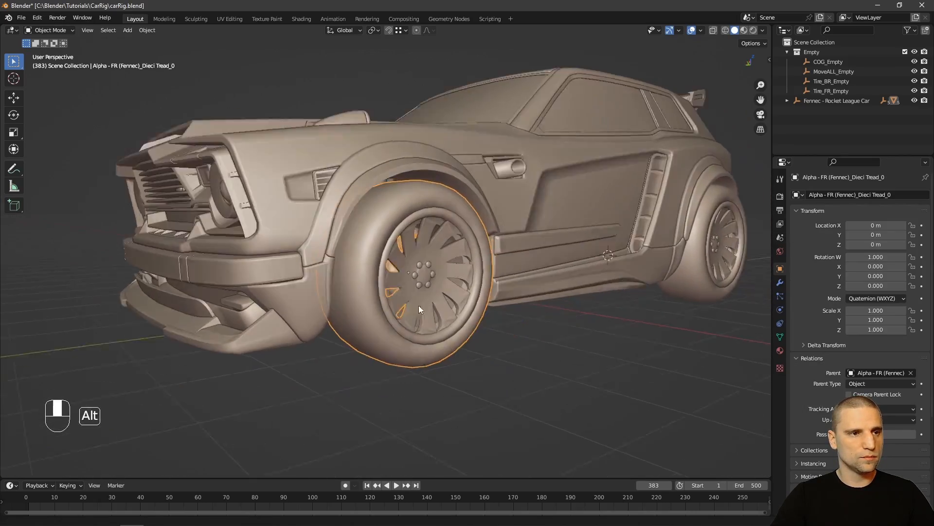
key(Tab)
alt+drag(437, 310, 292, 287)
alt+middle_drag(292, 287, 428, 287)
click(427, 285)
key(shift+s)
click(437, 340)
key(Tab)
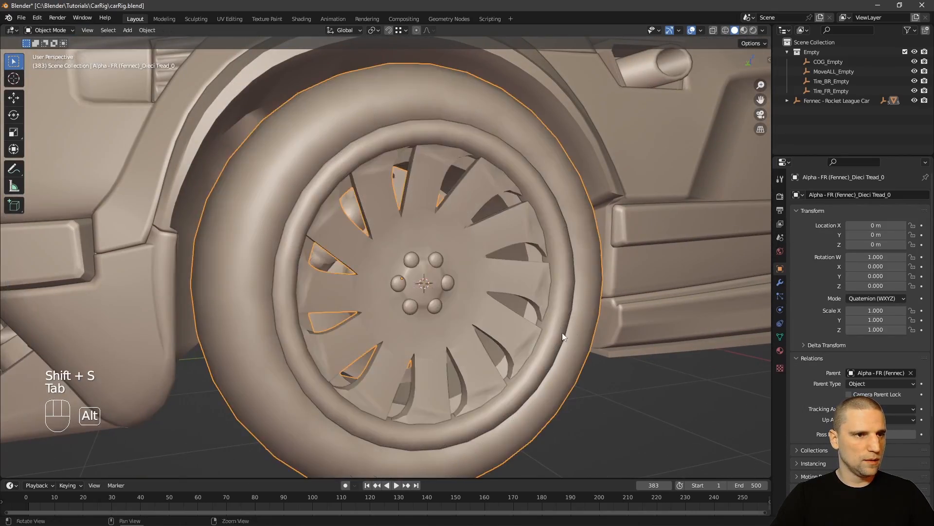
Duplicate Tire_FR_Empty and snap the copy to the 3D cursor at the front left wheel hub.
alt+right_drag(539, 332, 492, 335)
click(819, 91)
alt+drag(549, 250, 527, 250)
key(shift+d)
right_click(527, 250)
key(shift+s)
click(618, 224)
Rename the empty at the front left wheel hub as Tire_FL_Empty.
alt+right_drag(488, 247, 526, 214)
double_click(821, 102)
key(Right)
key(BackSpace)
key(BackSpace)
key(BackSpace)
key(BackSpace)
click(821, 105)
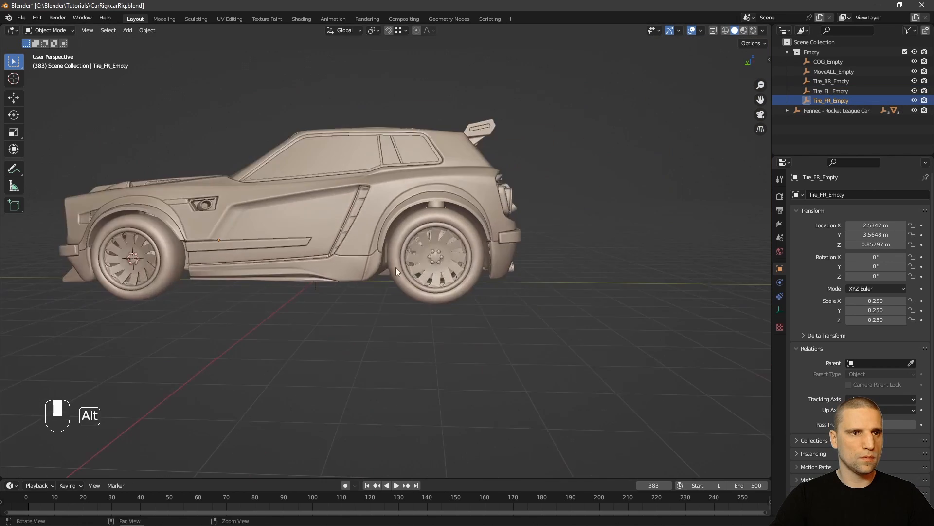
Snap the 3D cursor to the center vertex of the rear left wheel's hub.
alt+middle_drag(398, 270, 375, 272)
alt+right_drag(375, 272, 540, 330)
click(542, 336)
key(Tab)
scroll(545, 334, down, 3)
key(shift+s)
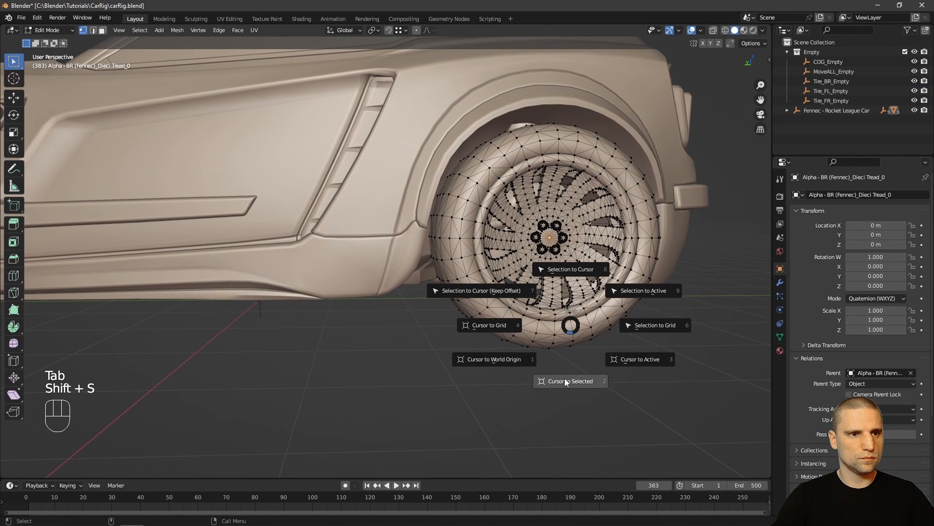
click(565, 379)
key(Tab)
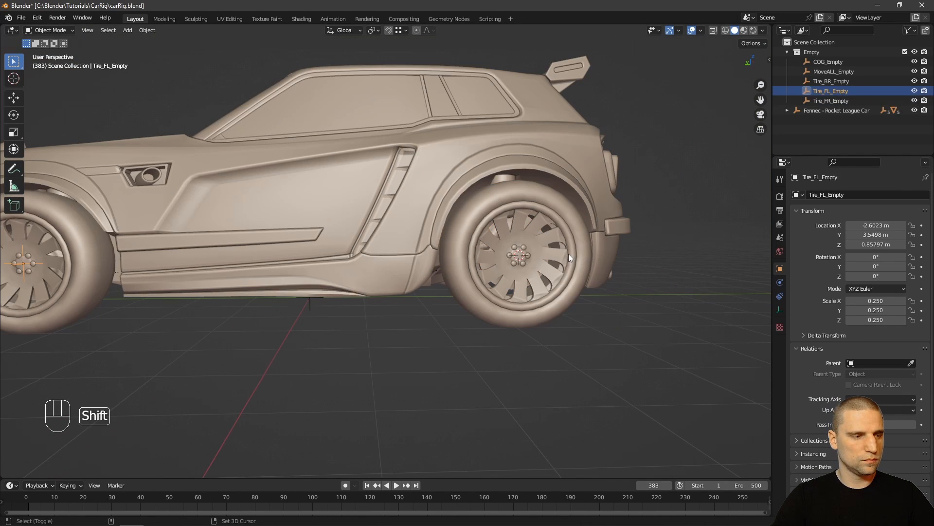
Duplicate Tire_FL_Empty and snap the copy to the 3D cursor at the rear left wheel hub.
key(shift+d)
key(shift+s)
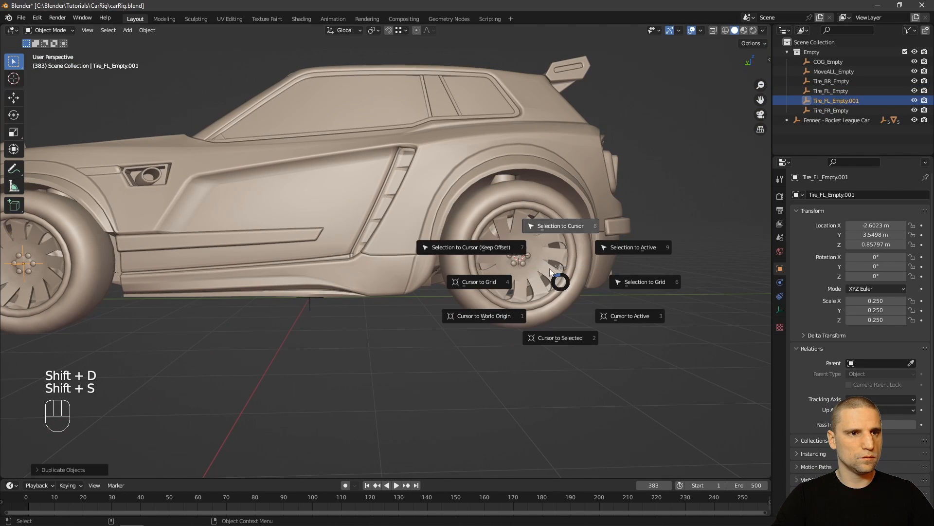
click(561, 224)
alt+middle_drag(561, 224, 523, 259)
scroll(523, 259, up, 2)
Rename the empty at the rear left wheel hub as Tire_BL_Empty.
double_click(853, 102)
click(862, 100)
key(BackSpace)
key(BackSpace)
key(BackSpace)
key(BackSpace)
key(Left)
key(Left)
key(Left)
key(BackSpace)
text(B)
key(Return)
Examine the car and its wheels from the side, from underneath and from above the front.
scroll(331, 230, down, 3)
alt+right_drag(331, 230, 290, 295)
alt+middle_drag(290, 294, 358, 314)
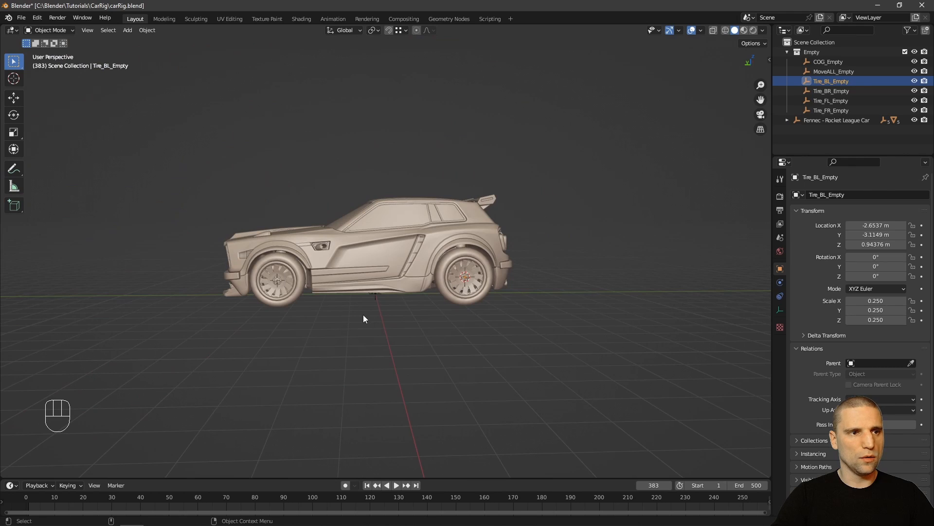
click(365, 312)
alt+drag(354, 315, 394, 301)
alt+right_drag(393, 297, 428, 322)
alt+drag(428, 321, 413, 297)
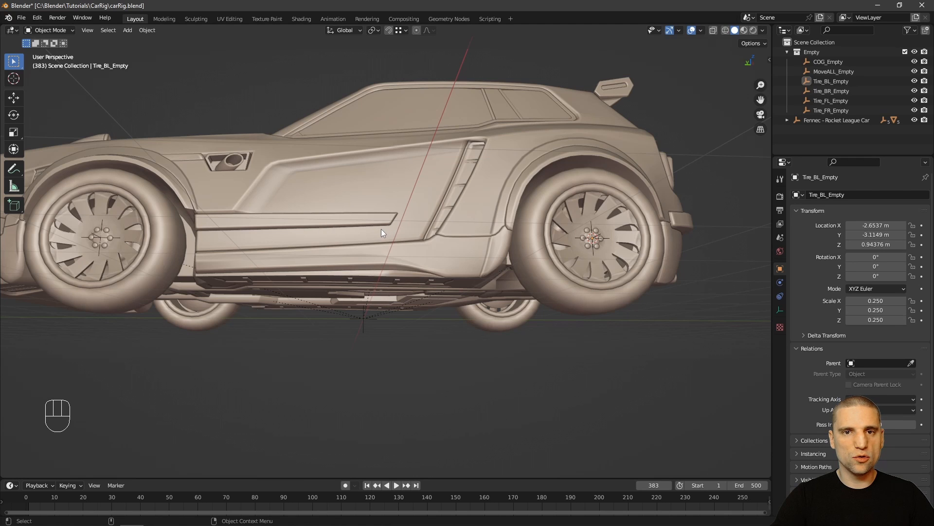
alt+drag(364, 242, 383, 362)
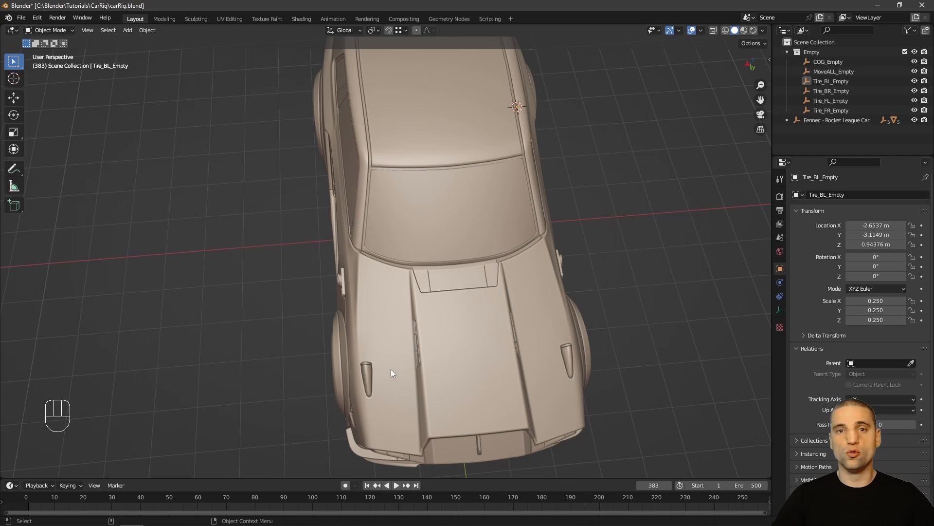
Select both front wheels and open them together in Edit Mode.
alt+drag(384, 366, 413, 344)
click(405, 314)
shift+click(425, 339)
key(Tab)
Select the center vertices of both front wheel hubs, snap the 3D cursor midway between them, and return to Object Mode.
alt+right_drag(412, 344, 430, 336)
alt+drag(431, 336, 492, 263)
alt+right_drag(491, 263, 524, 233)
click(557, 233)
click(491, 227)
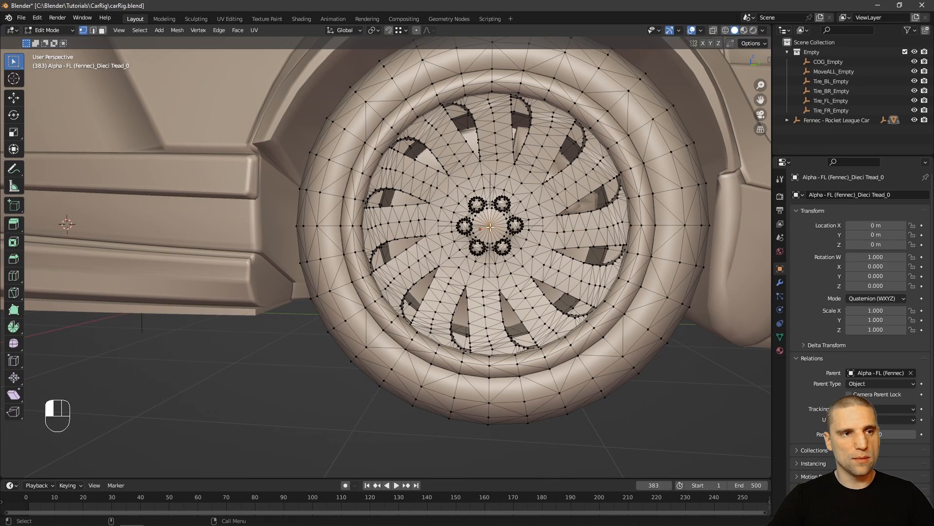
alt+drag(491, 226, 505, 249)
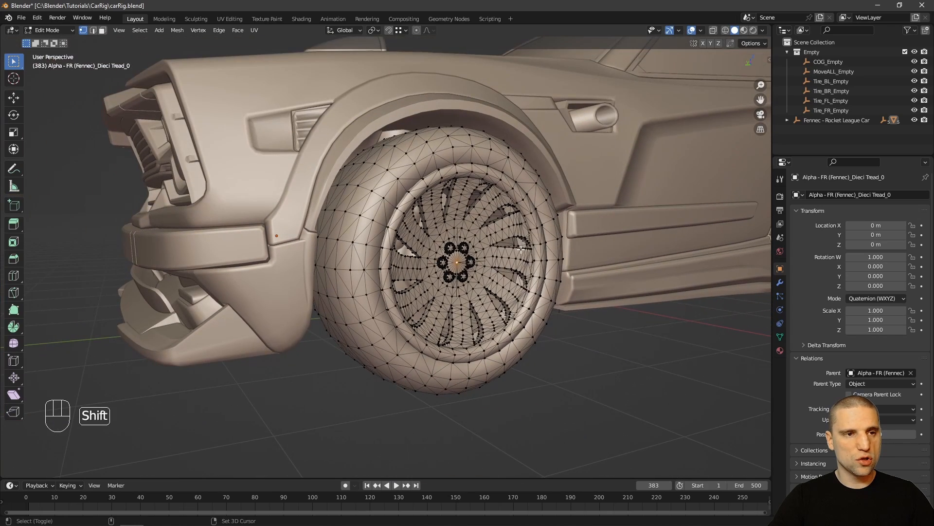
key(shift+s)
click(520, 305)
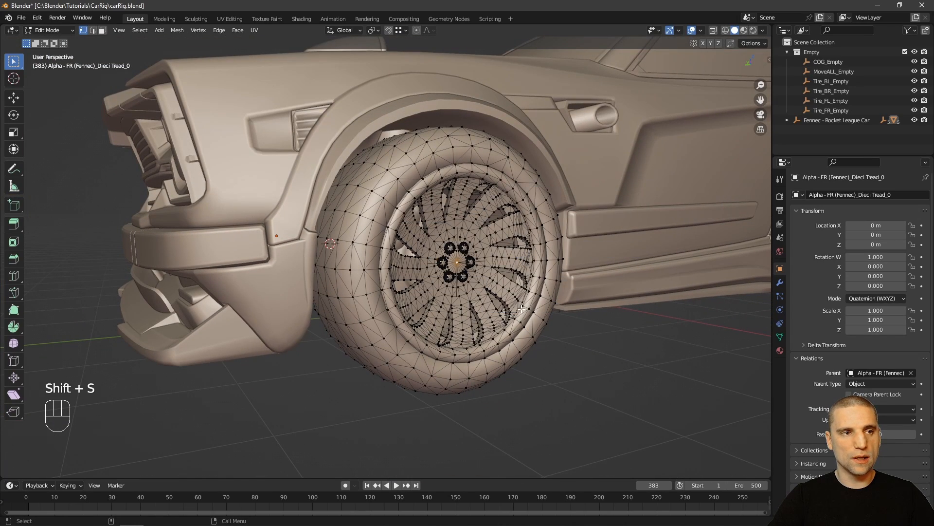
alt+drag(618, 309, 484, 379)
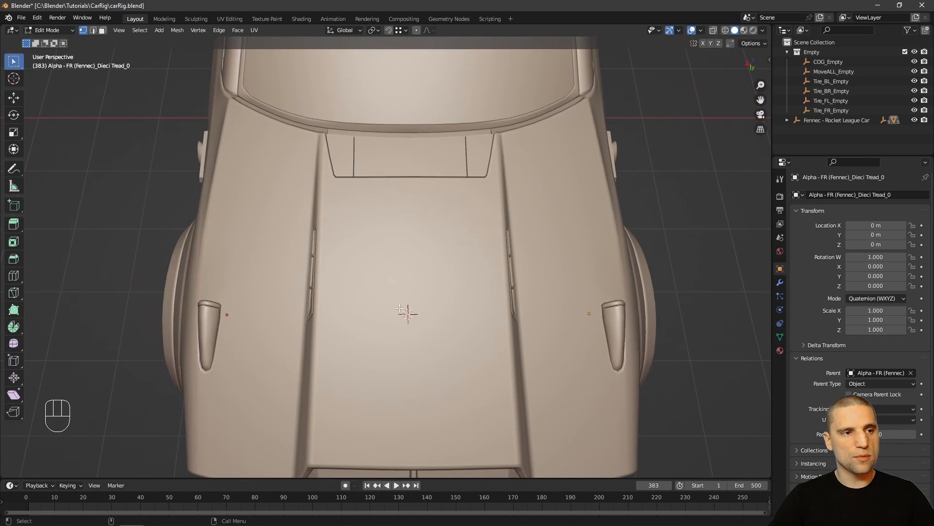
alt+drag(446, 338, 498, 292)
key(Tab)
alt+right_drag(498, 293, 488, 282)
alt+drag(488, 282, 502, 278)
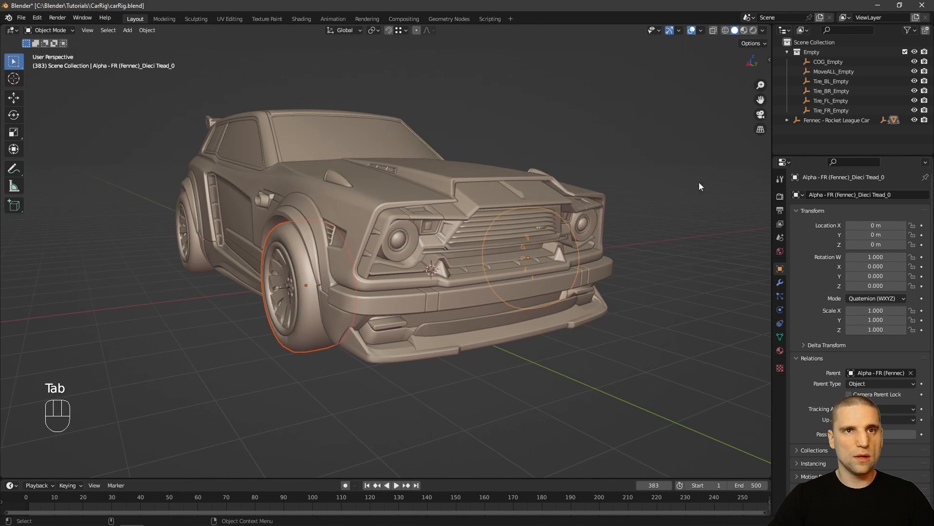
Duplicate Tire_FR_Empty and snap the copy to the 3D cursor midway between the front wheels.
click(822, 111)
key(shift+d)
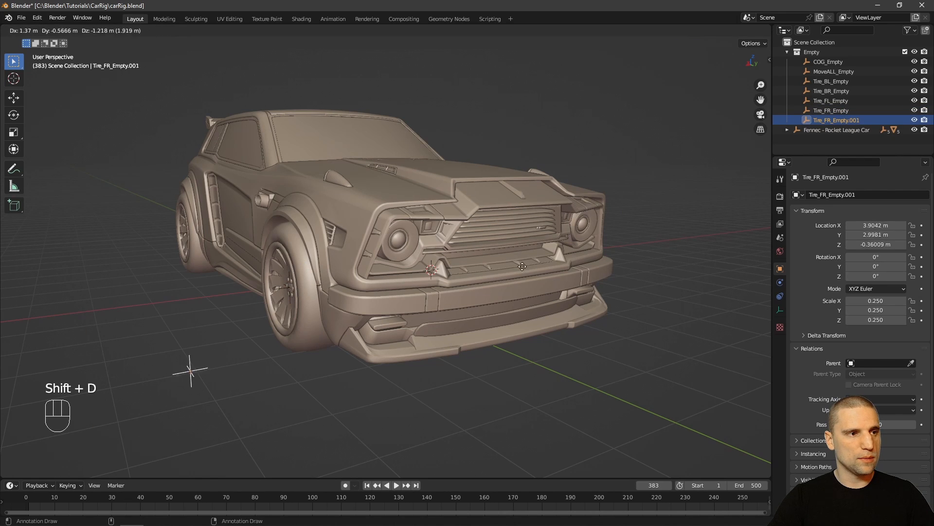
click(175, 307)
key(shift+s)
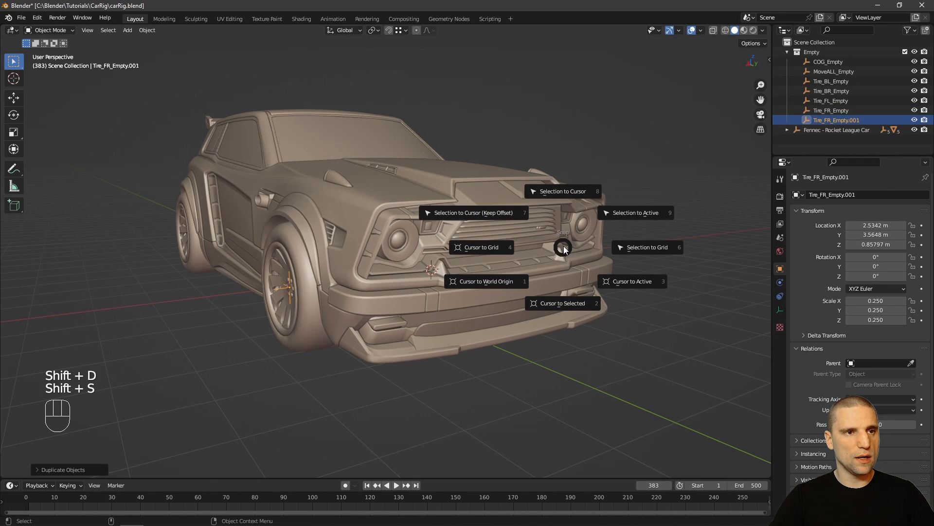
click(562, 192)
alt+middle_drag(523, 265, 426, 255)
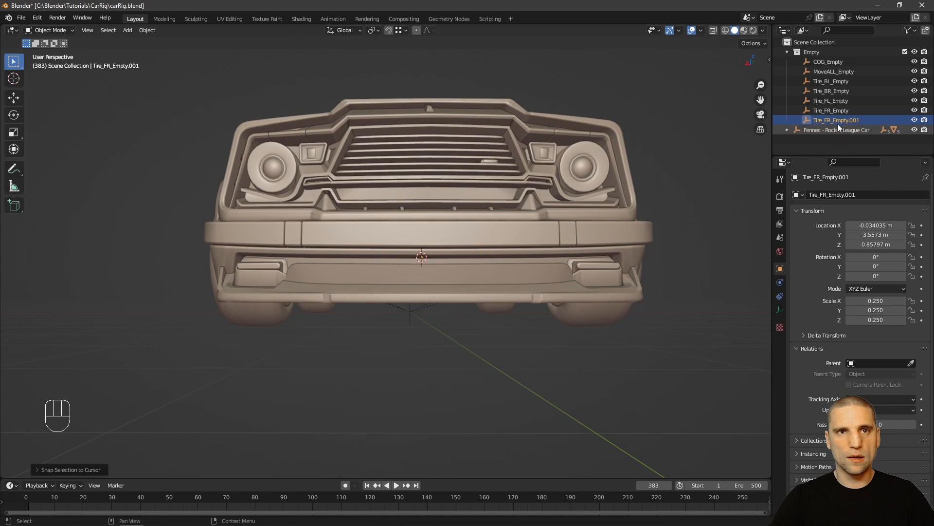
Rename the empty midway between the front wheels as Pivot_\Empty.
double_click(866, 120)
text(PivotEmpty)
key(Left)
key(Left)
key(Left)
key(Left)
key(Left)
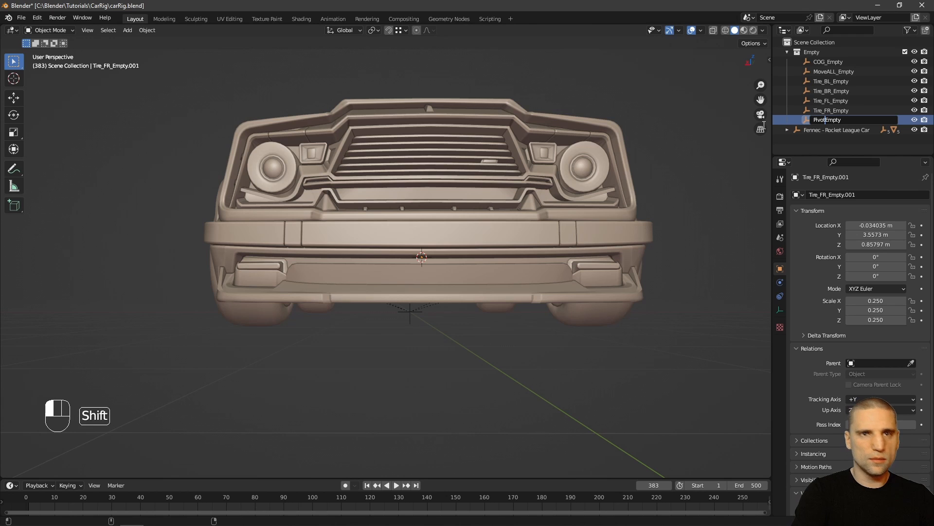
text(_)
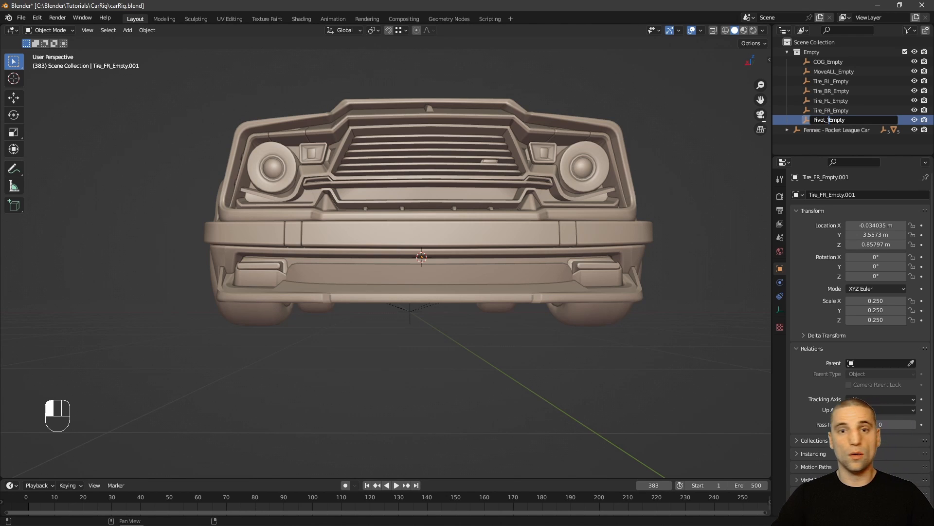
Add a mesh plane at the 3D cursor and show the car from the top with X-ray enabled.
alt+drag(691, 194, 459, 378)
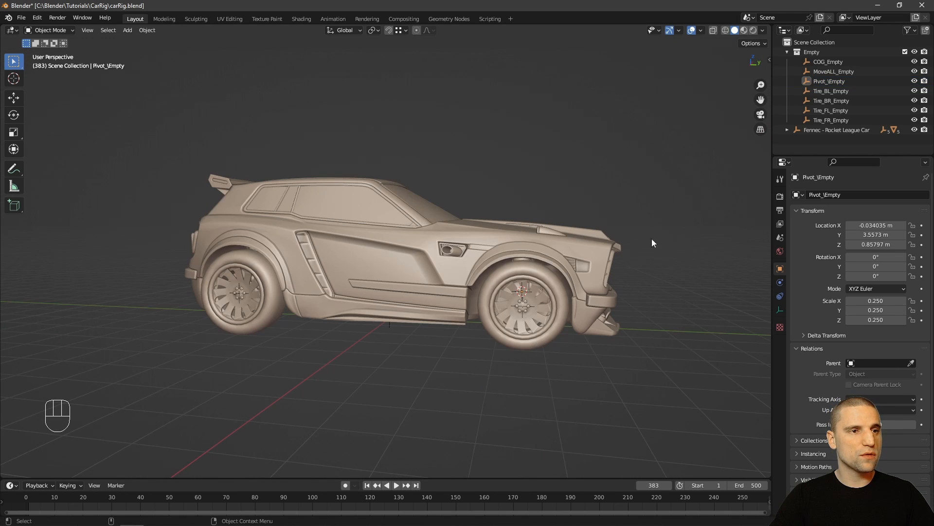
alt+drag(516, 371, 447, 356)
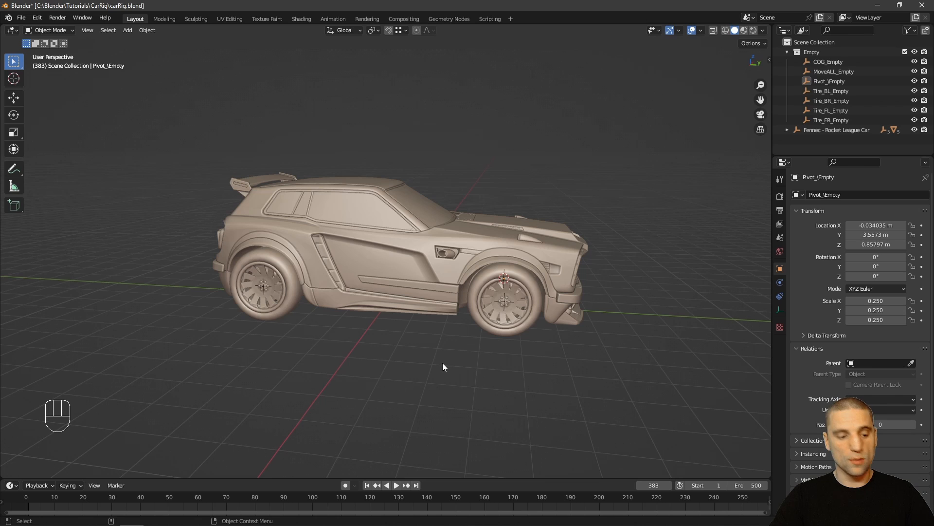
key(shift+a)
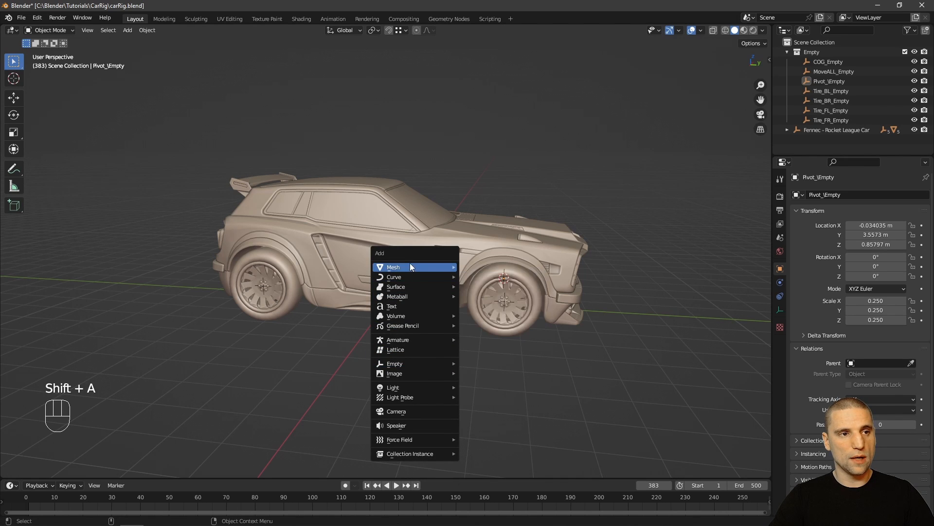
mouse_move(410, 267)
click(496, 266)
key(KP_7)
key(alt+z)
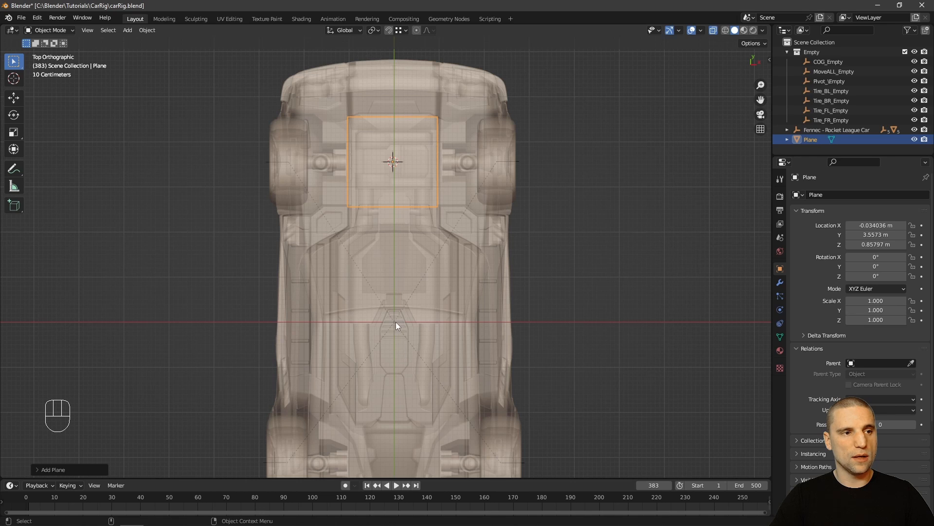
Clear the plane's rotation and location so it sits at the world origin.
alt+middle_drag(536, 256, 541, 263)
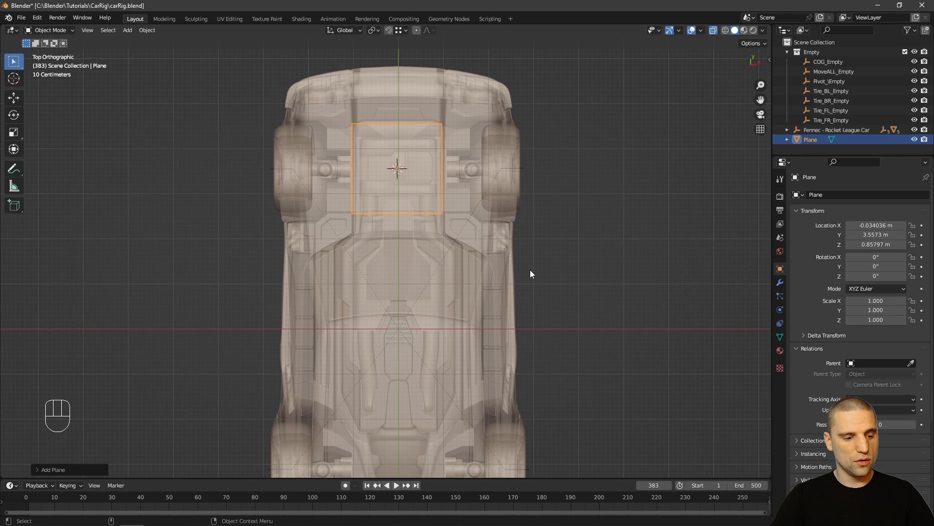
key(alt+r)
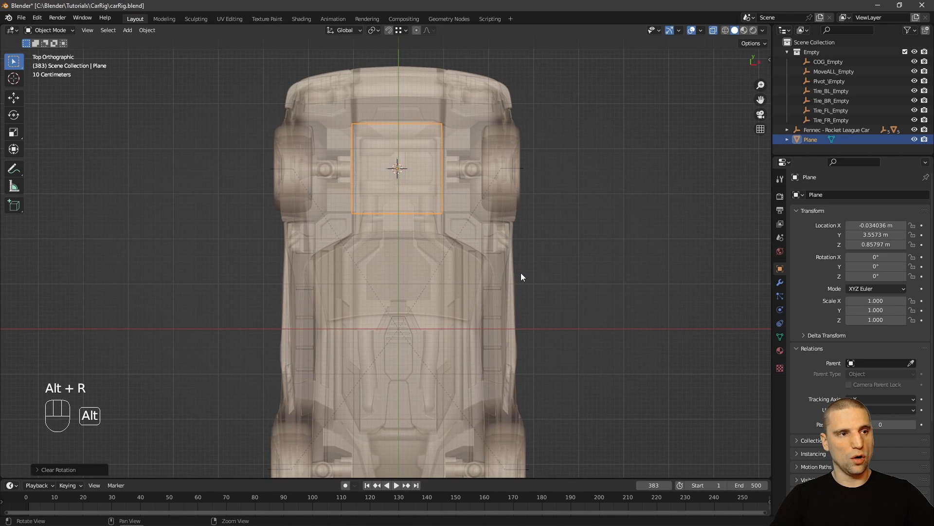
key(alt+g)
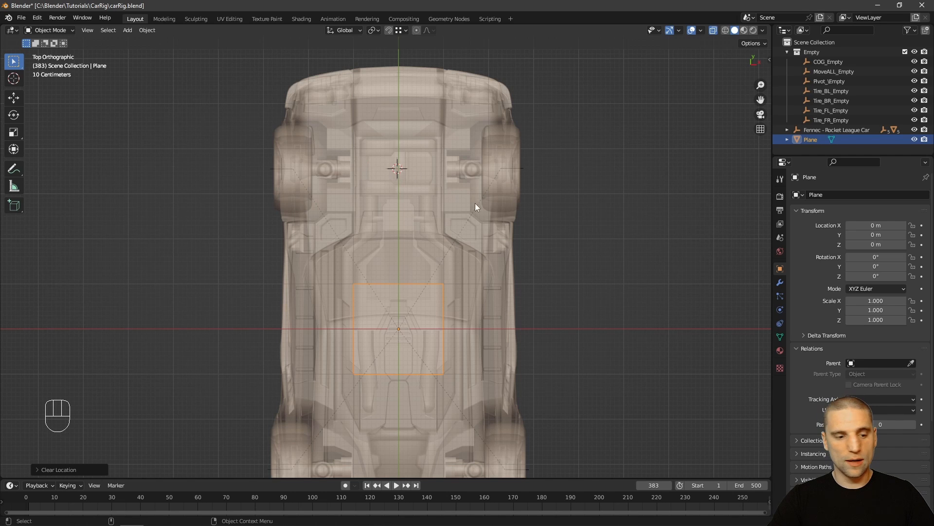
Reset the 3D cursor to the world origin.
alt+middle_drag(527, 250, 533, 253)
alt+right_drag(532, 253, 525, 258)
key(shift+s)
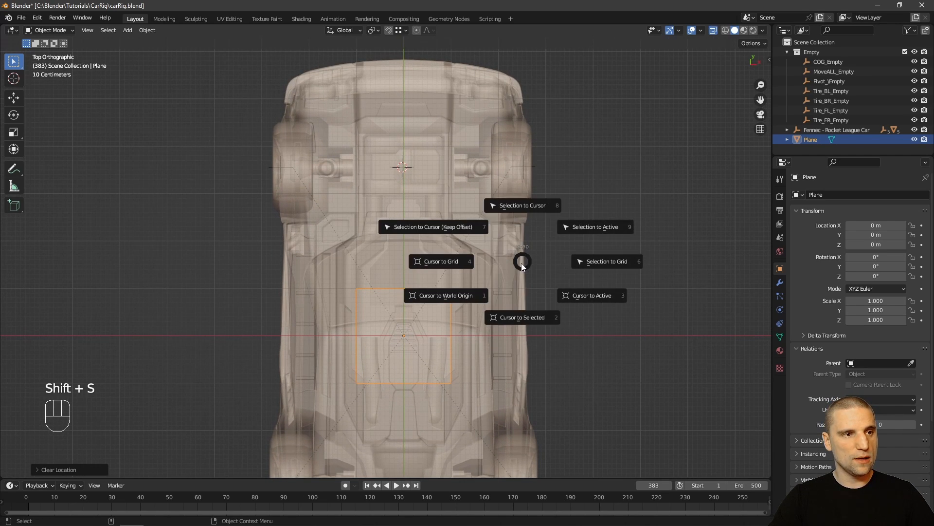
click(449, 296)
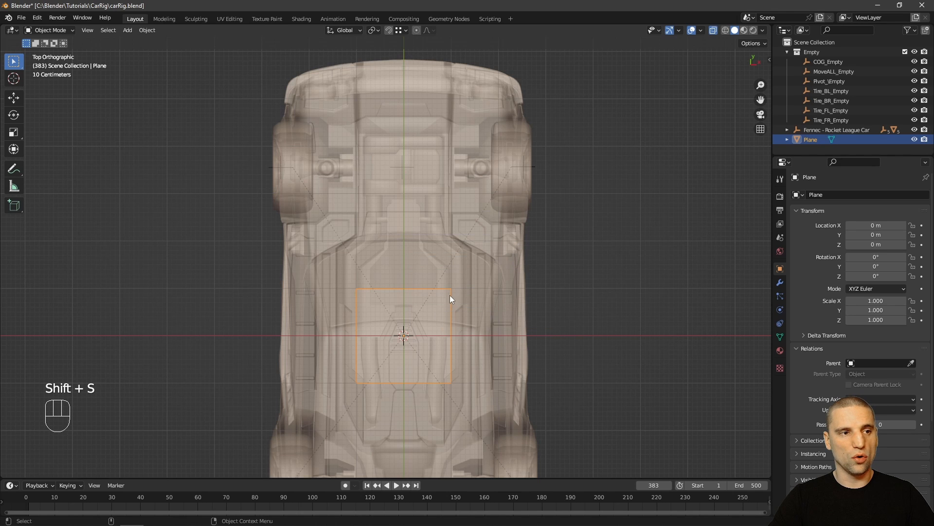
Scale the plane's mesh up in Edit Mode by about 3.4, and again by about 1.15, so it extends past both sides of the car.
alt+middle_drag(476, 313, 504, 256)
alt+right_drag(505, 256, 466, 255)
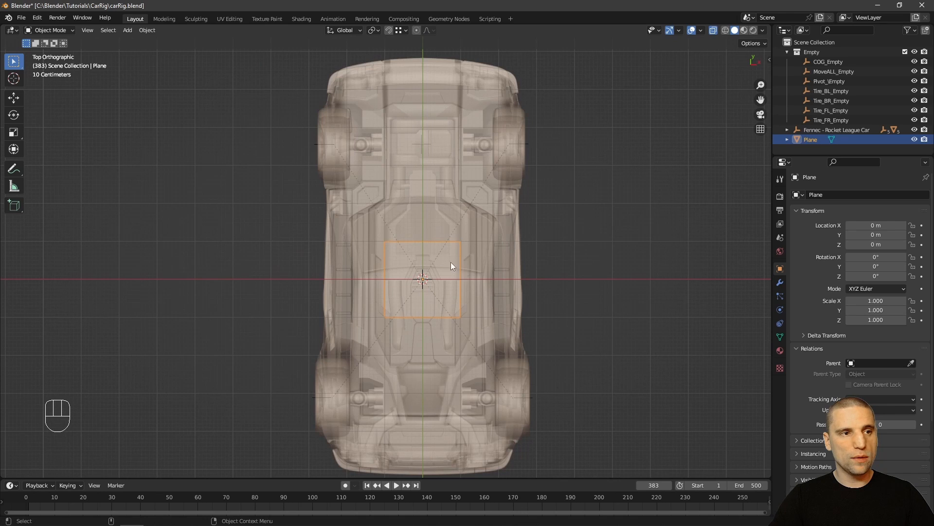
key(Tab)
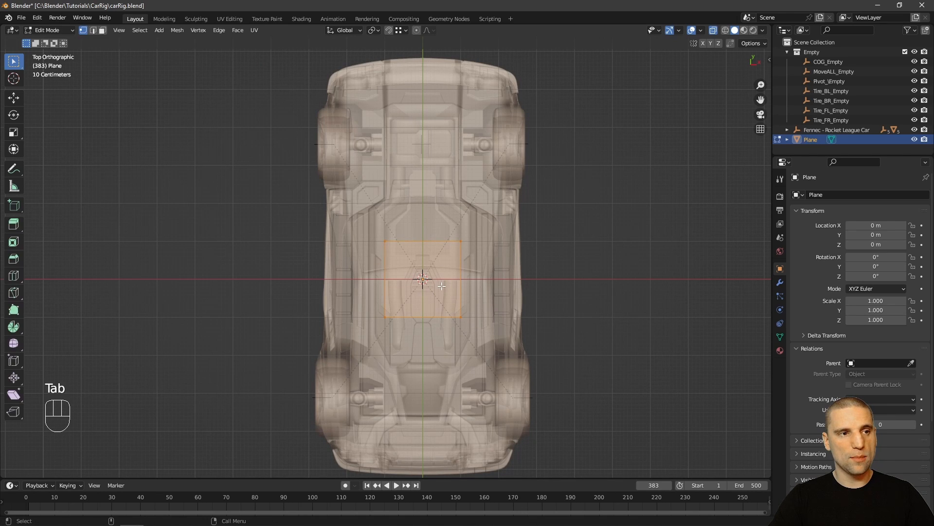
key(s)
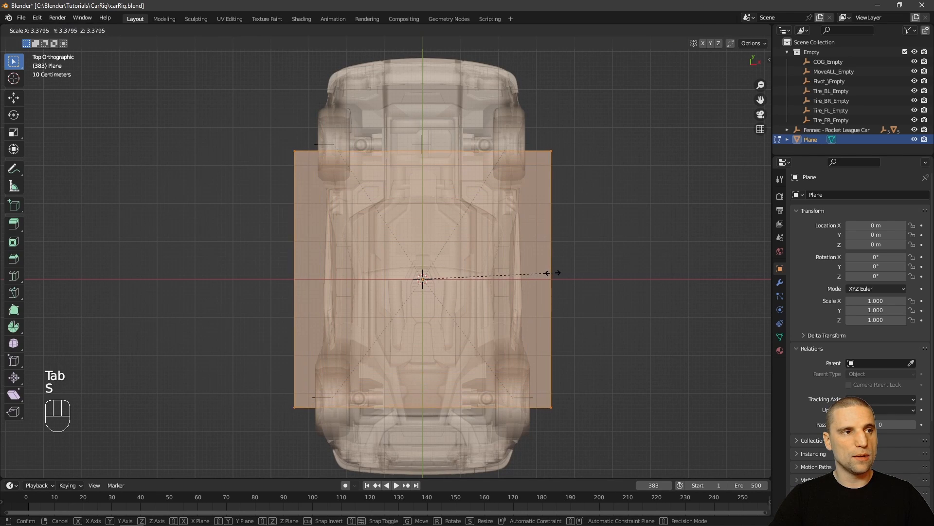
click(558, 275)
key(alt+z)
scroll(545, 267, down, 1)
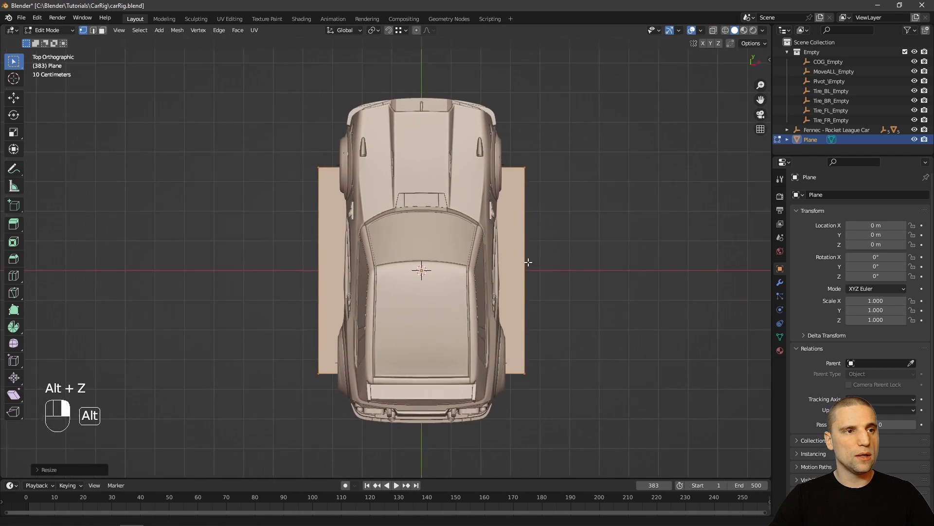
key(s)
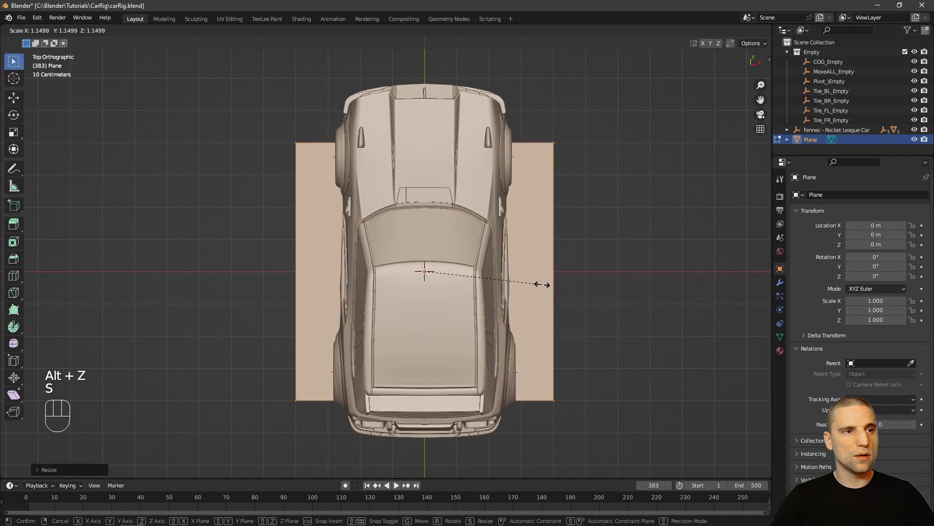
click(541, 282)
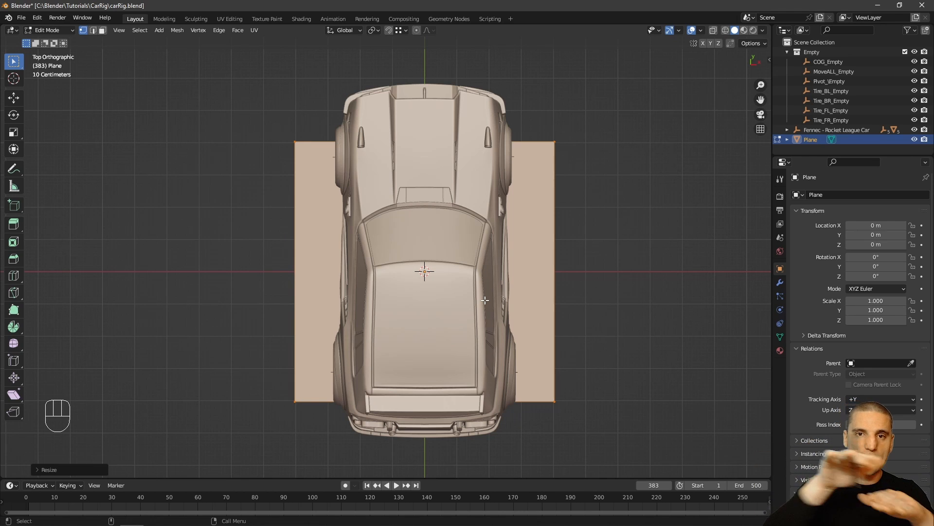
Stretch the plane's mesh along Y by about 1.5 and shift it slightly forward so it surrounds the whole car.
key(space)
drag(434, 254, 437, 229)
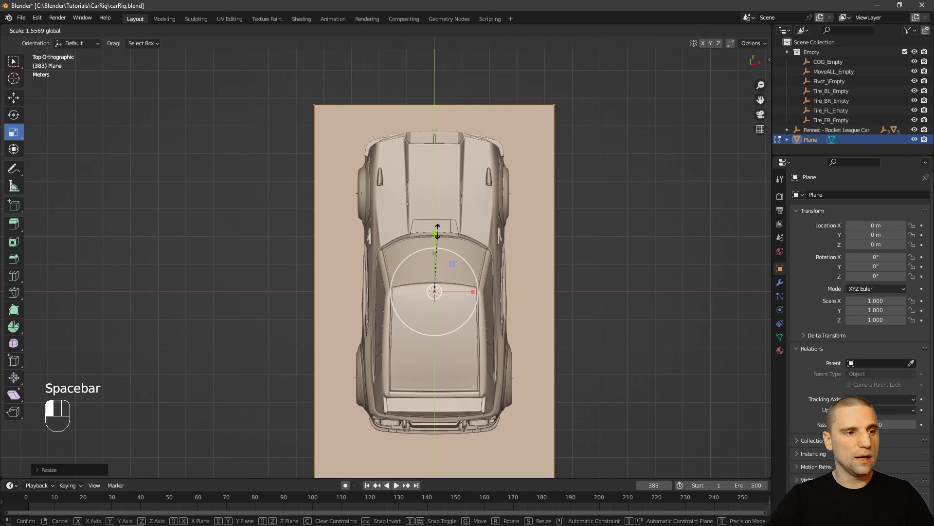
alt+right_drag(437, 229, 459, 253)
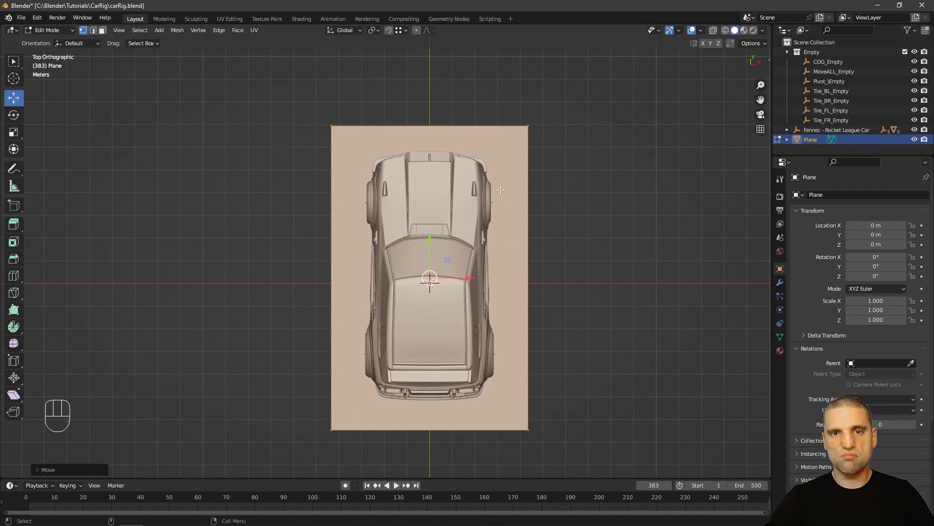
scroll(536, 306, up, 1)
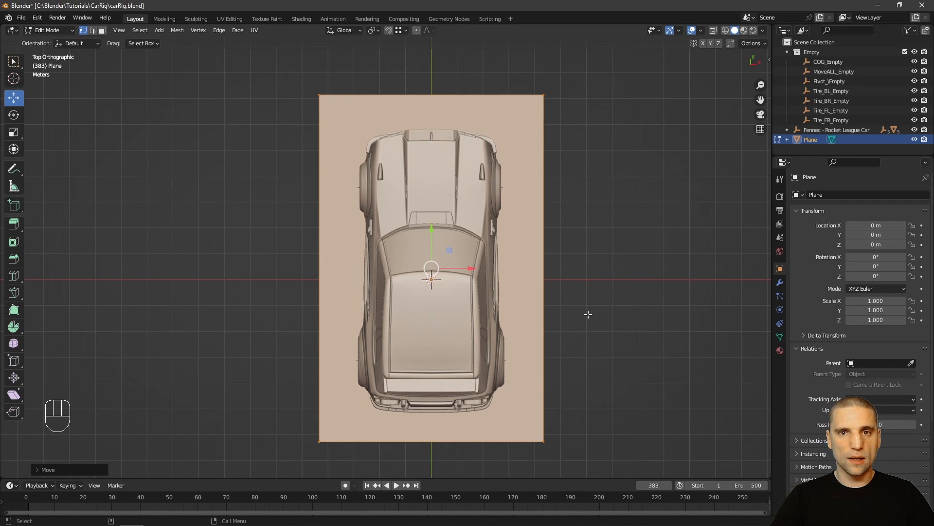
Bevel the plane's corner vertices with a width of about 2.11 m and 5 segments, and return to Object Mode.
key(ctrl+b)
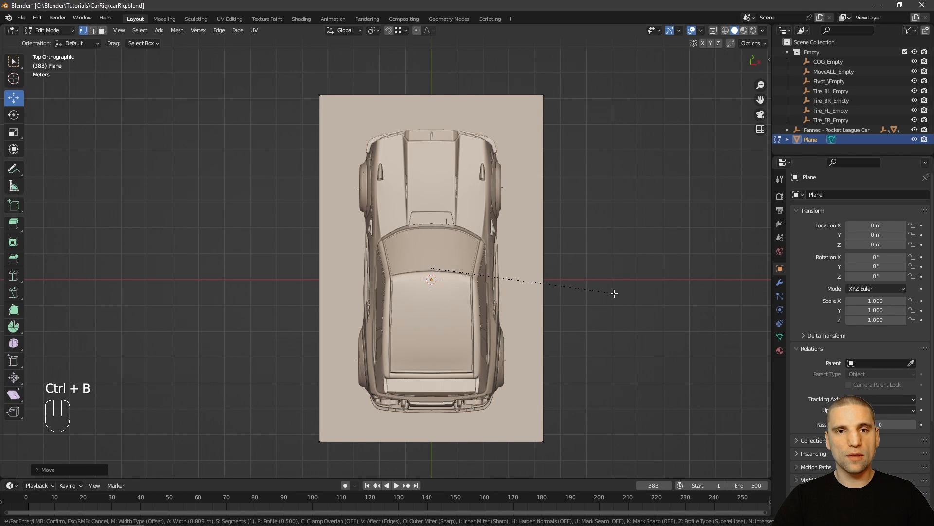
key(v)
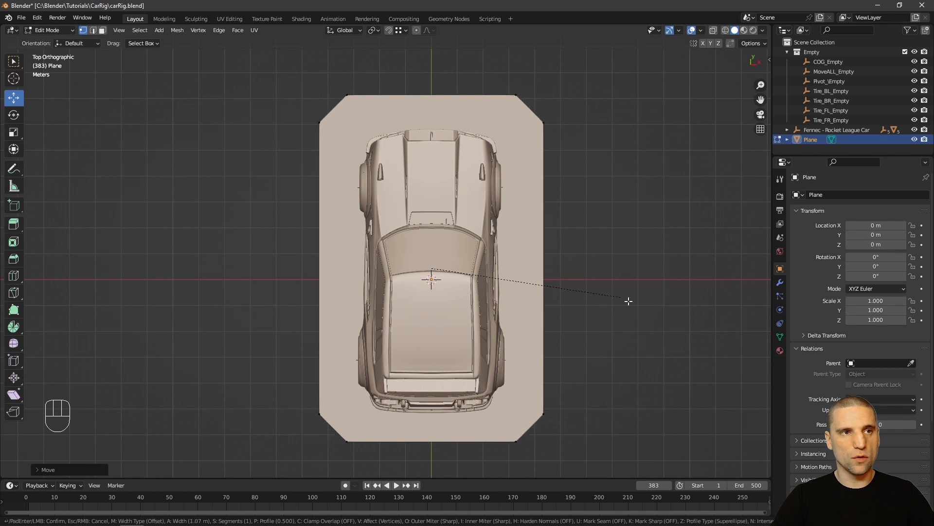
click(644, 292)
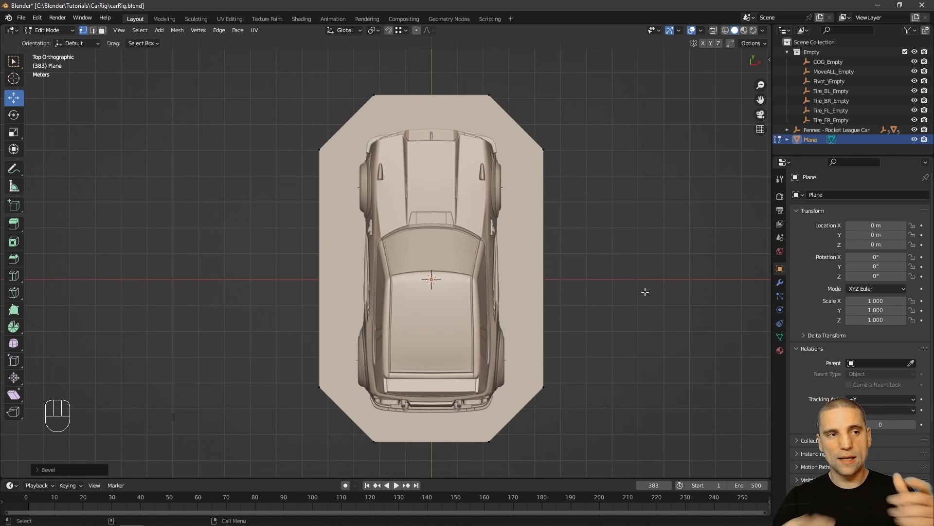
click(37, 469)
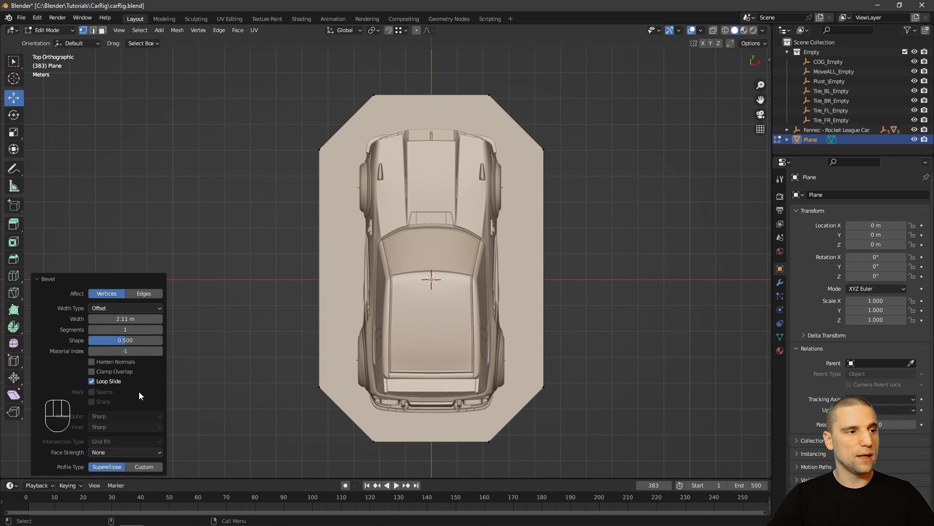
click(159, 329)
click(159, 329)
click(159, 329)
click(159, 329)
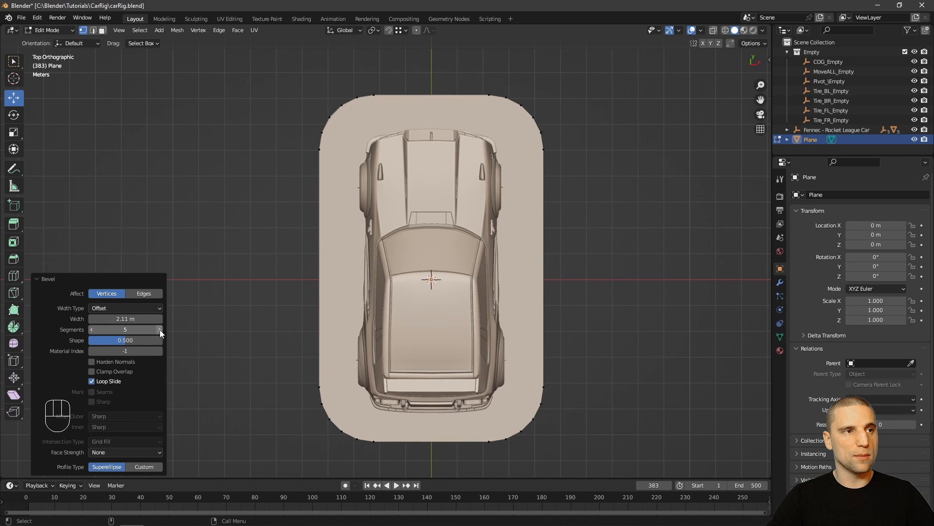
click(37, 279)
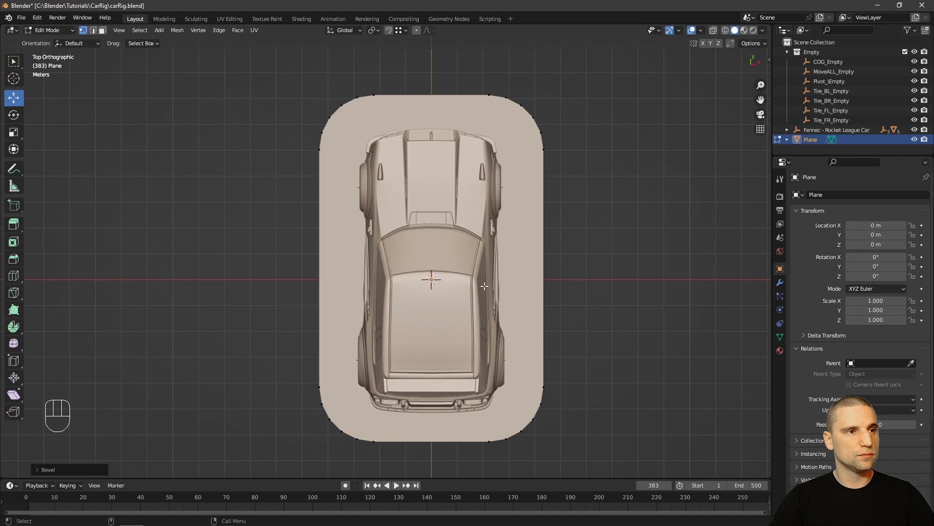
alt+right_drag(495, 291, 505, 291)
alt+middle_drag(505, 291, 508, 290)
key(Tab)
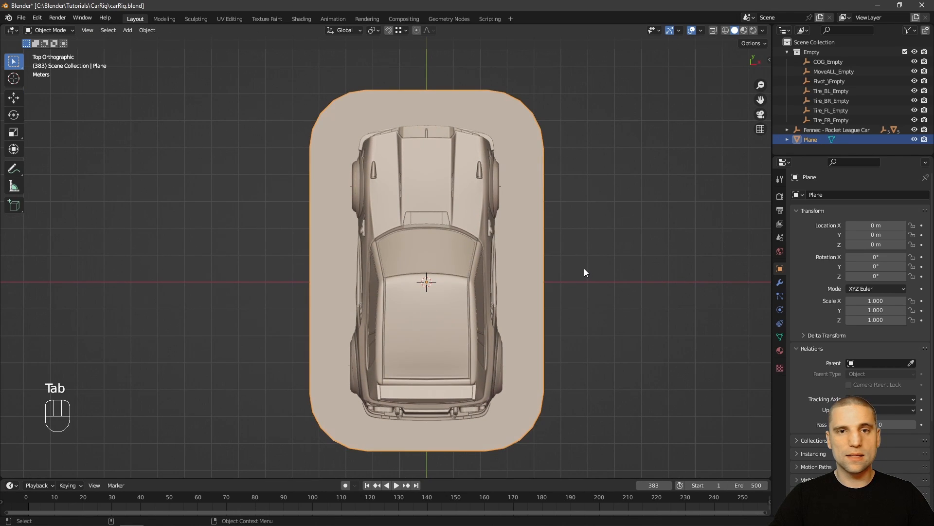
Convert the rounded plane under the car into a curve.
click(594, 270)
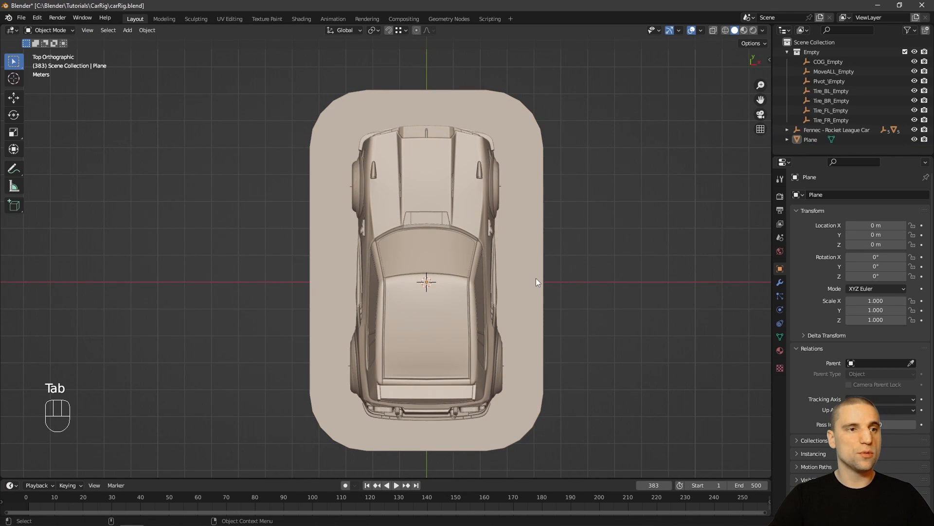
click(536, 277)
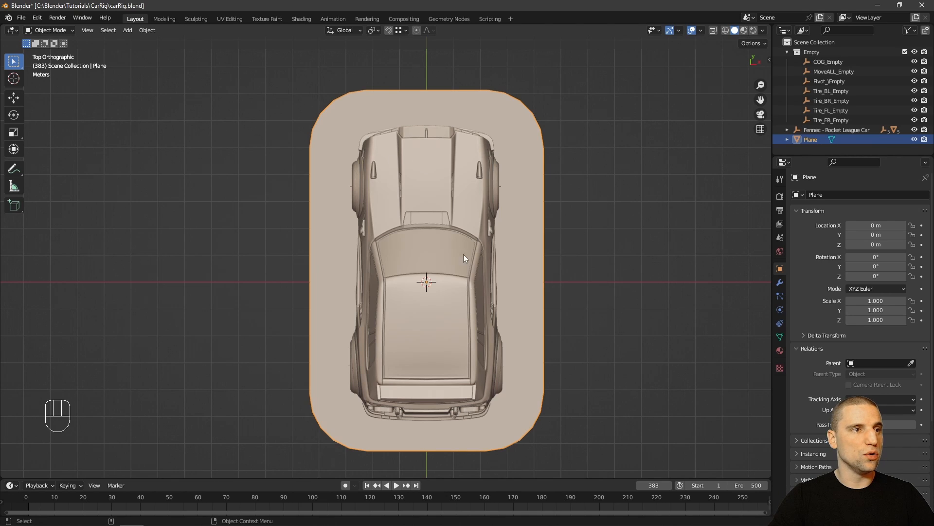
click(152, 31)
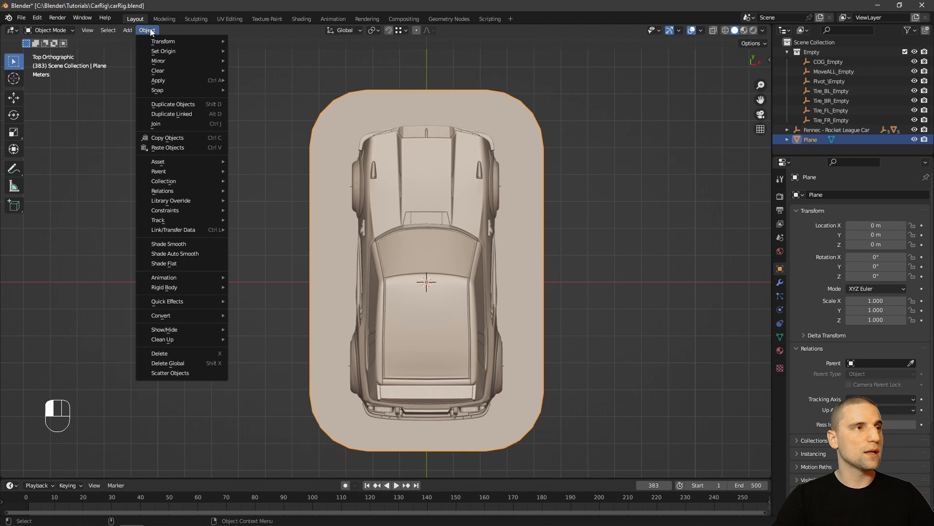
mouse_move(181, 314)
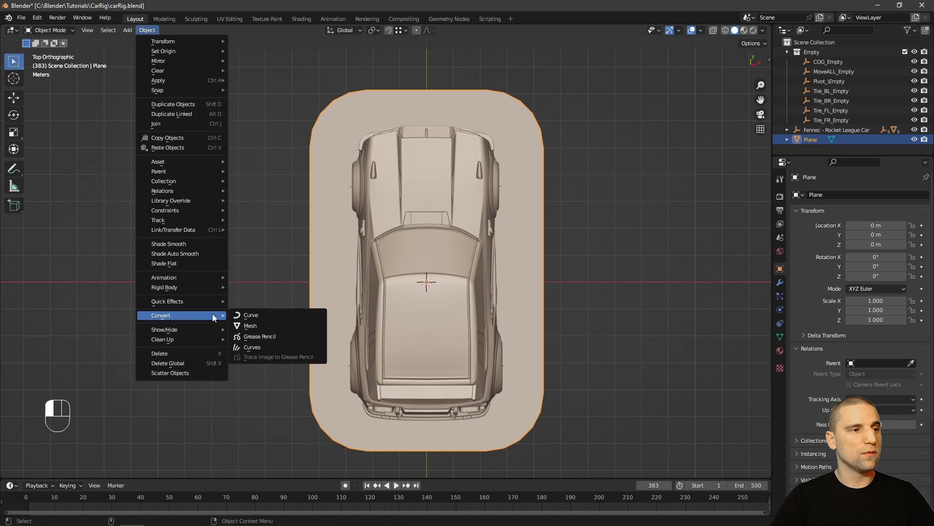
click(277, 317)
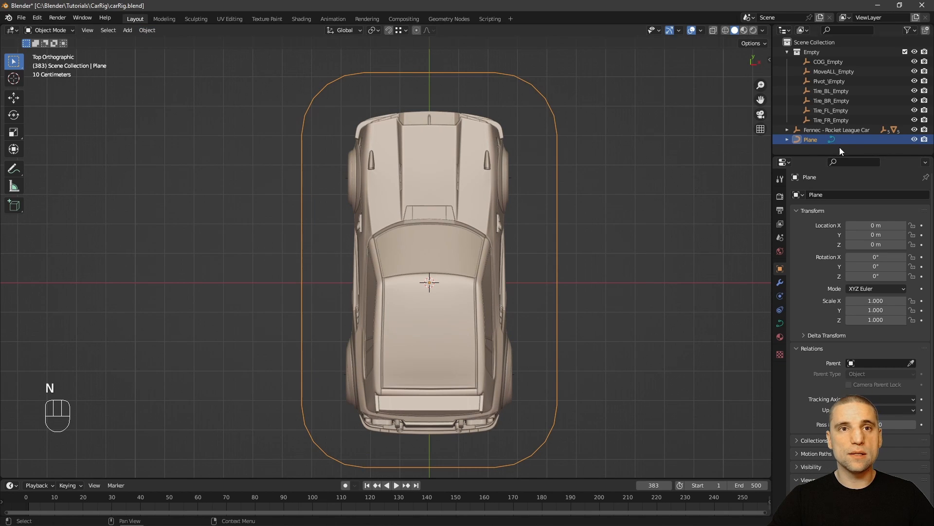
Rename the rounded outline curve as MoveALL.
drag(811, 157, 811, 196)
click(828, 234)
key(BackSpace)
key(BackSpace)
key(BackSpace)
text(M)
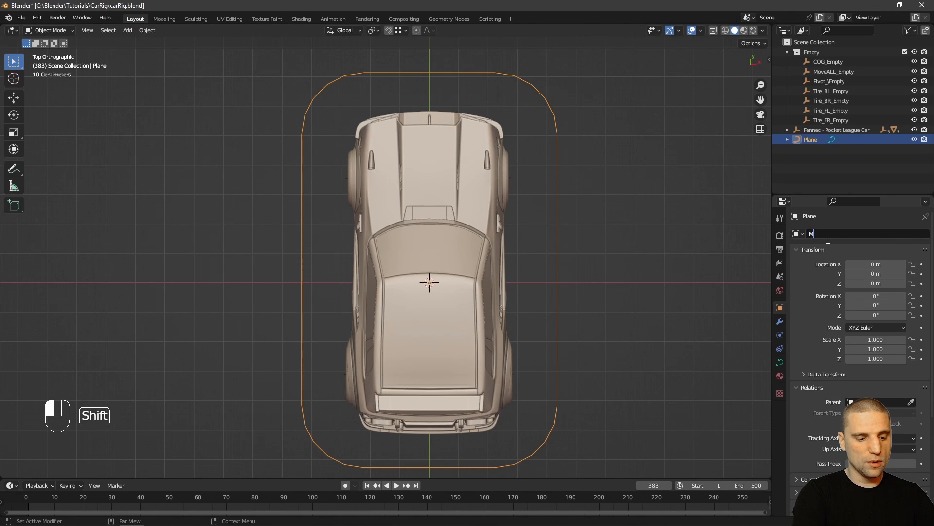
text(oveALL)
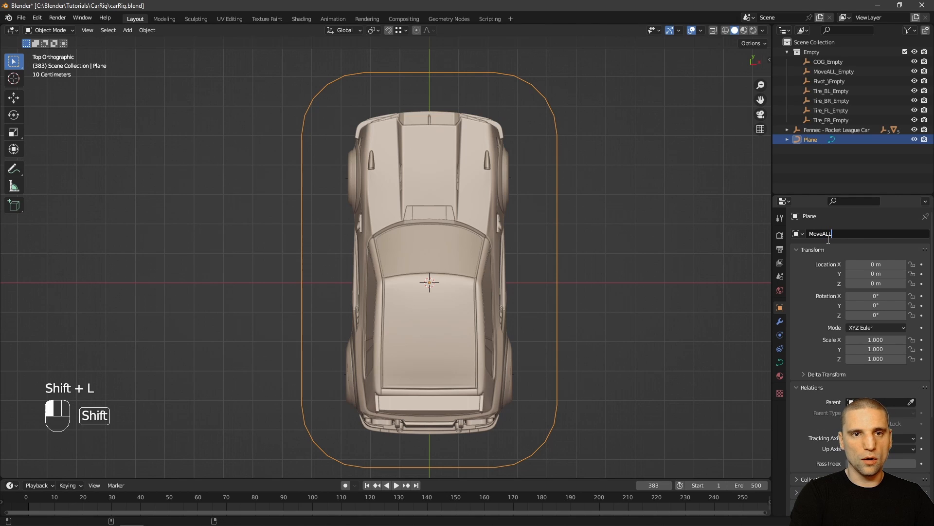
key(Return)
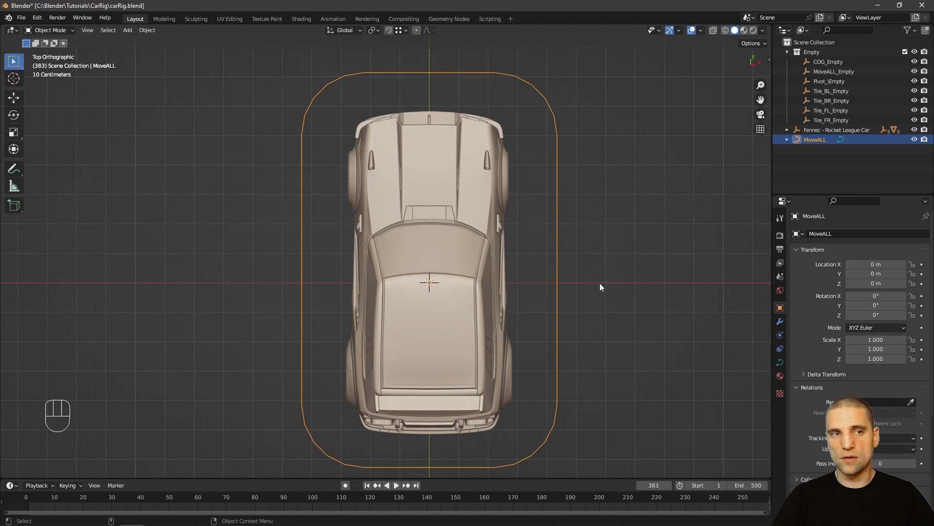
Duplicate the MoveALL curve in place and scale the copy's points down in Edit Mode so it sits slightly inside the original outline.
key(KP_7)
key(shift+d)
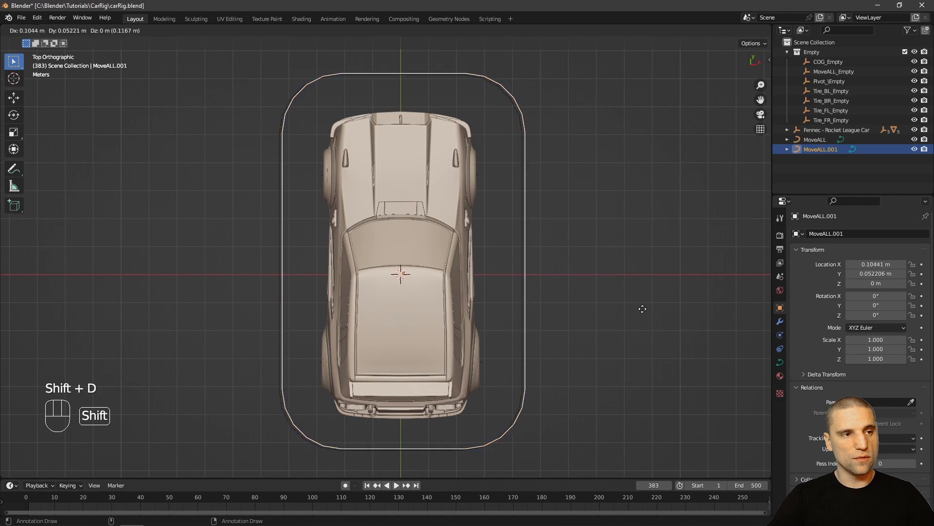
right_click(623, 248)
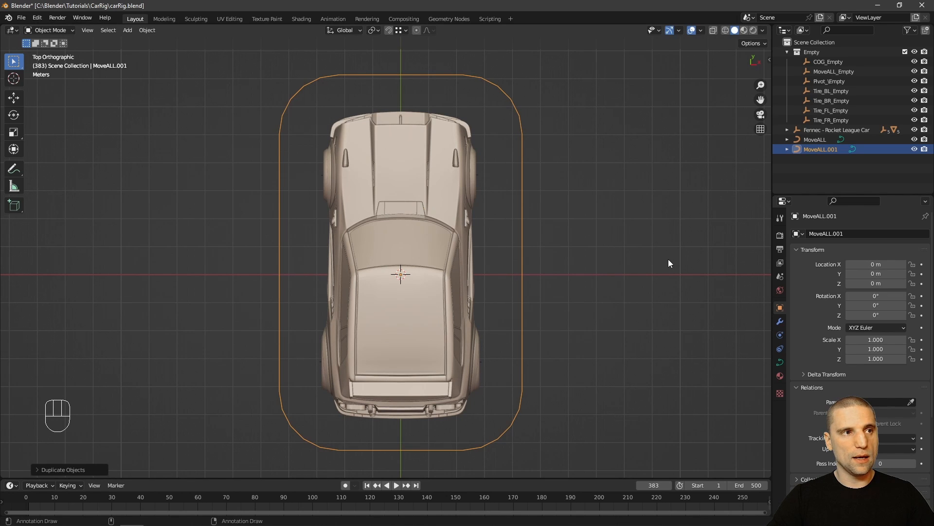
key(Tab)
alt+middle_drag(638, 255, 673, 264)
key(s)
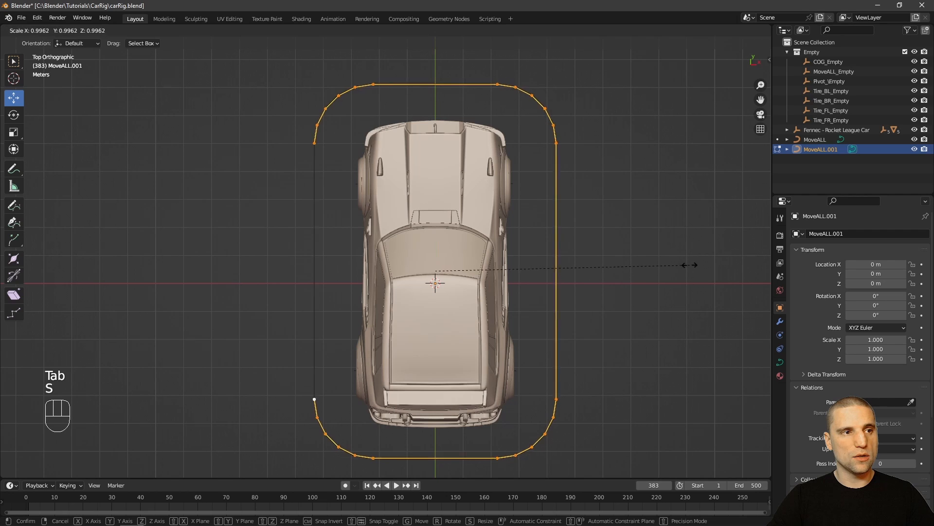
click(653, 269)
key(Tab)
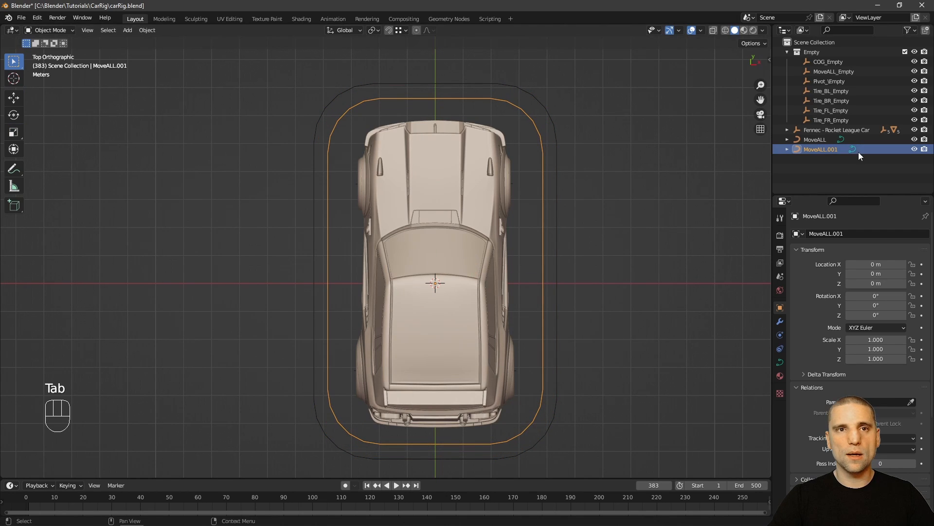
Rename the smaller inner curve as MoveALL_sub.
double_click(829, 150)
key(Right)
key(BackSpace)
key(BackSpace)
text(_sub)
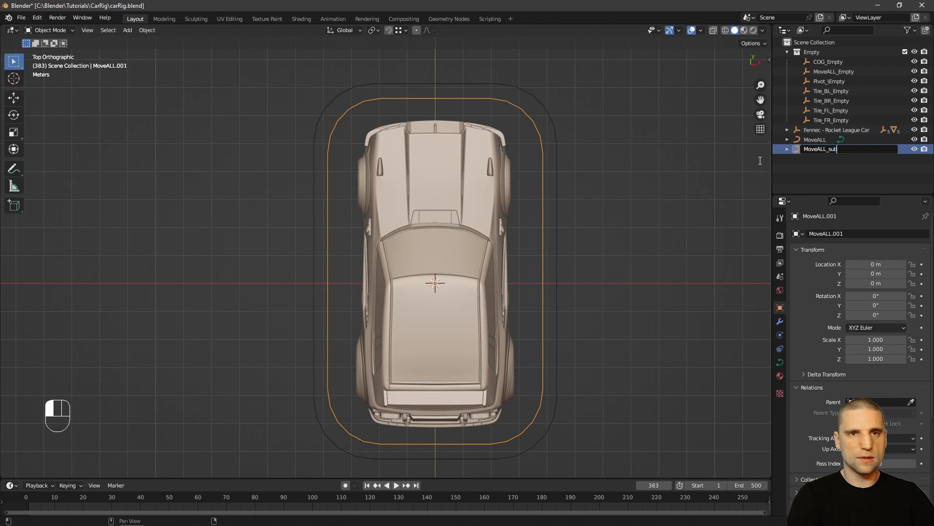
key(Return)
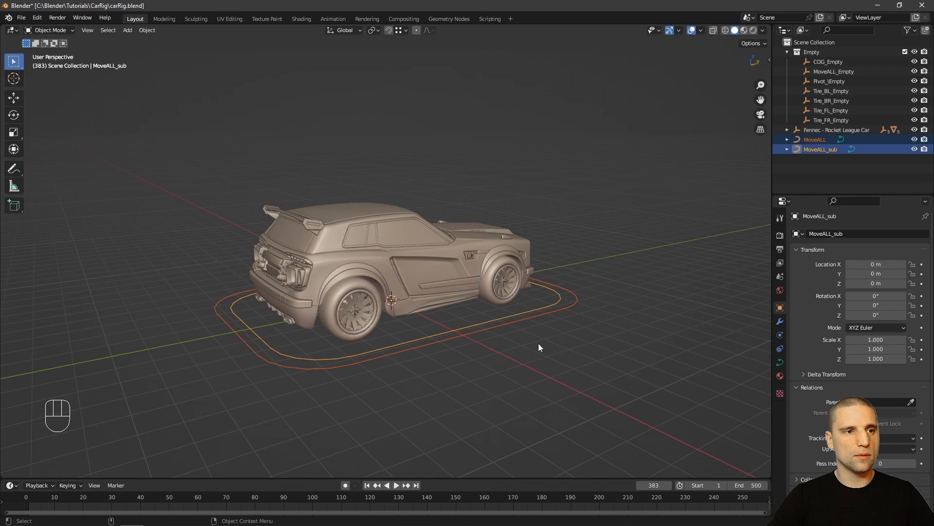
Move the MoveALL and MoveALL_sub curves together into a new collection named Rig.
alt+drag(538, 343, 563, 344)
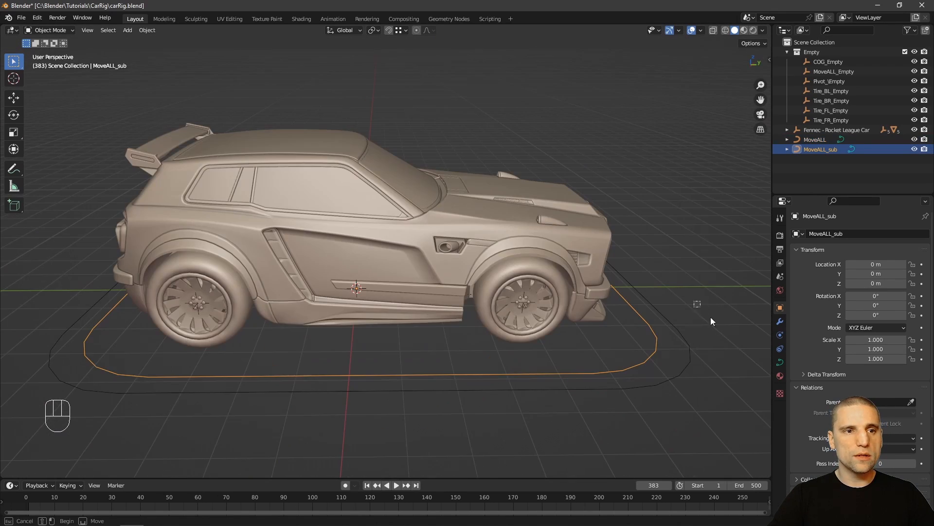
drag(608, 362, 650, 425)
alt+drag(650, 425, 596, 317)
key(m)
click(592, 329)
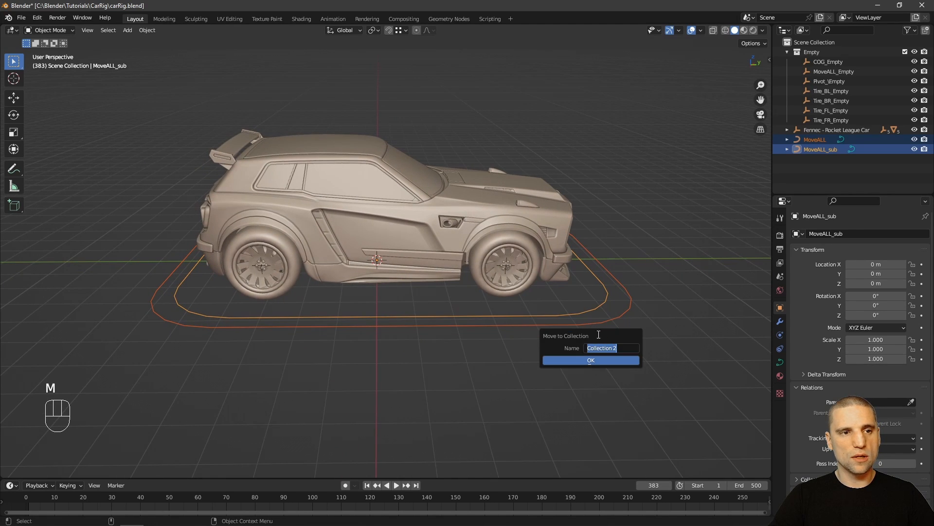
text(Rig)
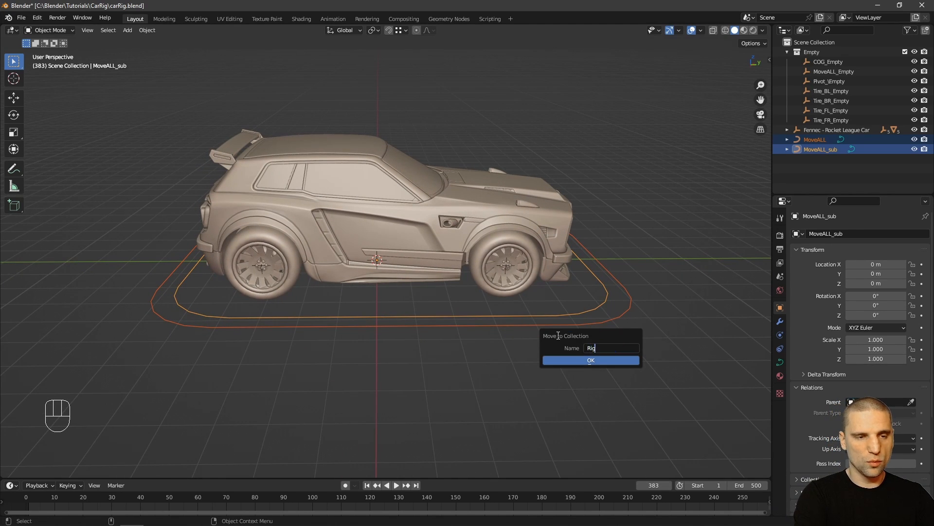
key(Return)
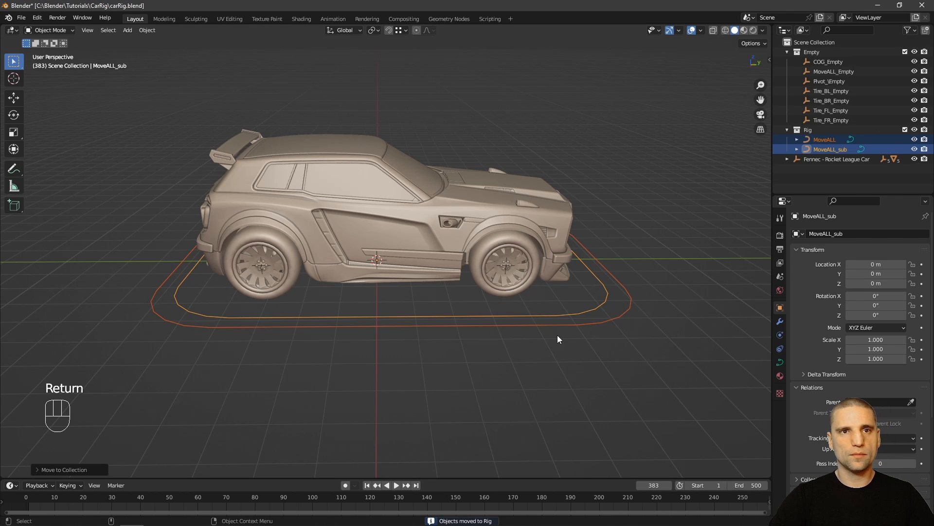
Add a plane at the scene origin inside the Rig collection, working from the top view.
click(810, 130)
key(Tab)
key(Tab)
key(alt+z)
key(KP_7)
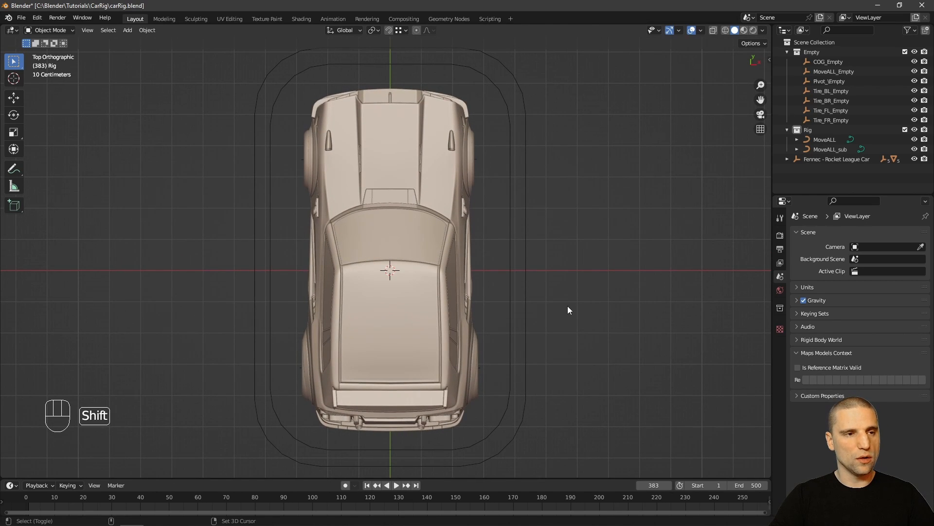
key(shift+a)
mouse_move(568, 308)
click(620, 96)
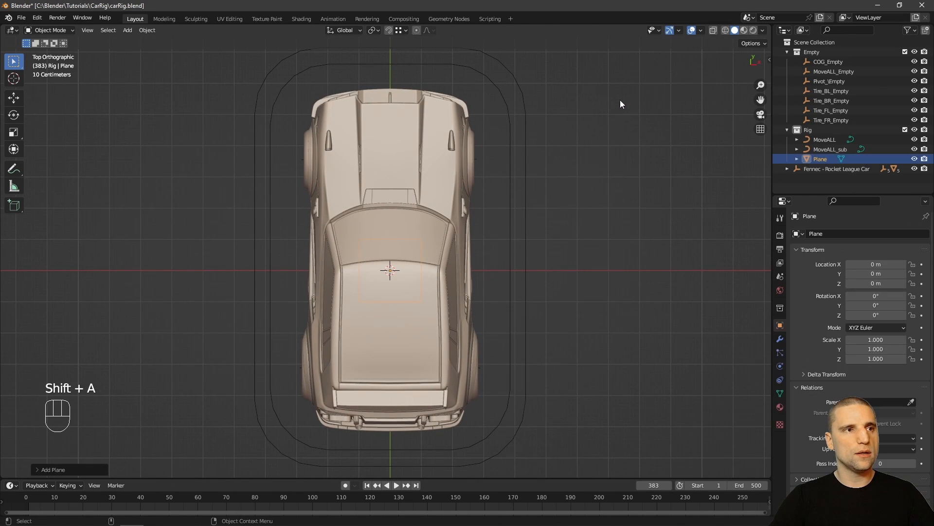
Scale the plane in Edit Mode into a long rectangle around the car, with its long sides just inside the MoveALL_sub outline.
key(Tab)
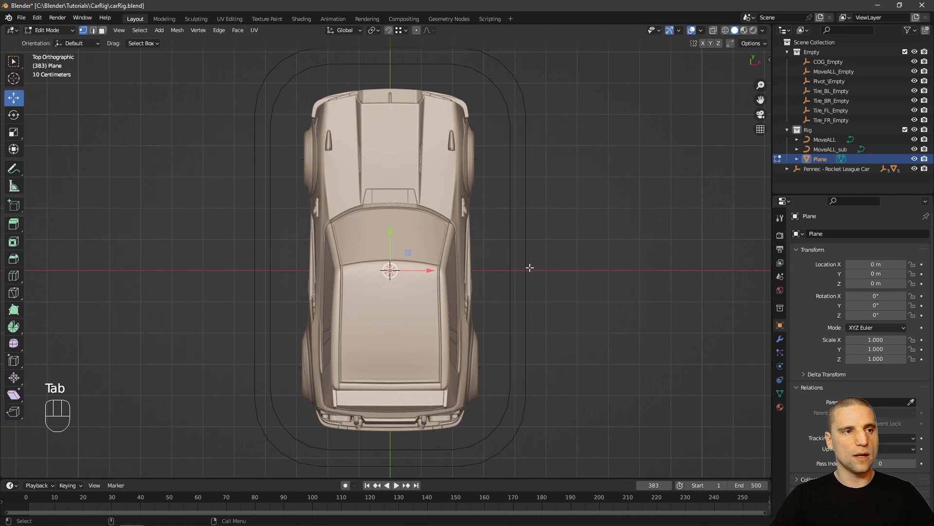
key(s)
click(647, 267)
key(s)
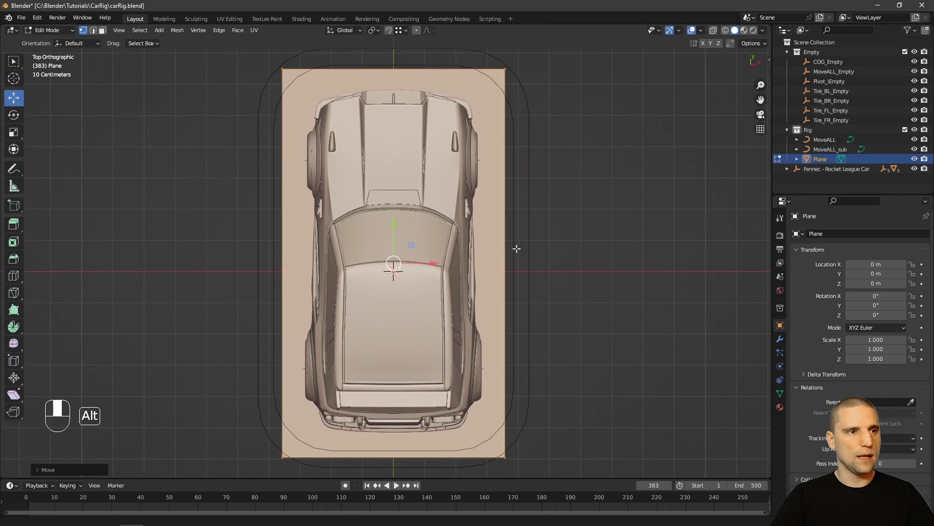
Bevel the plane's four corner vertices by about 3.3 m and raise the segment count so both ends become smoothly rounded.
alt+middle_drag(516, 251, 508, 244)
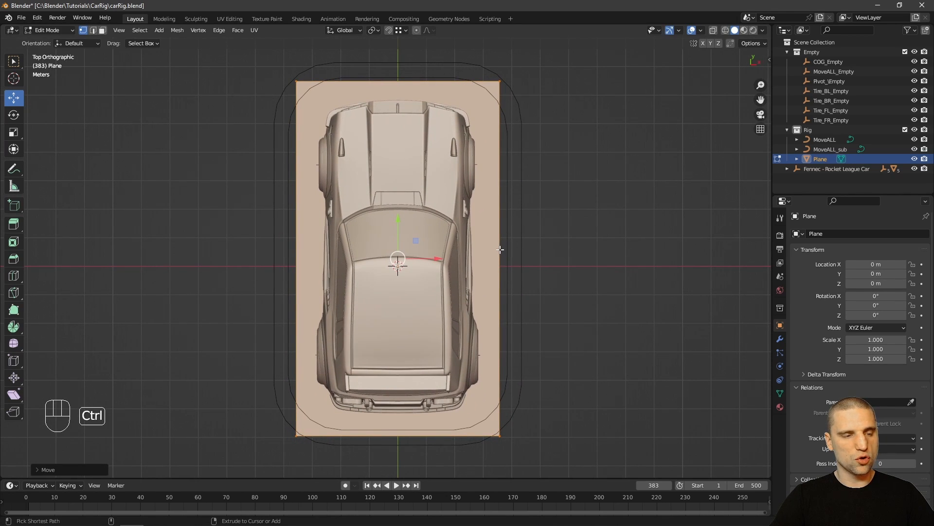
key(ctrl+b)
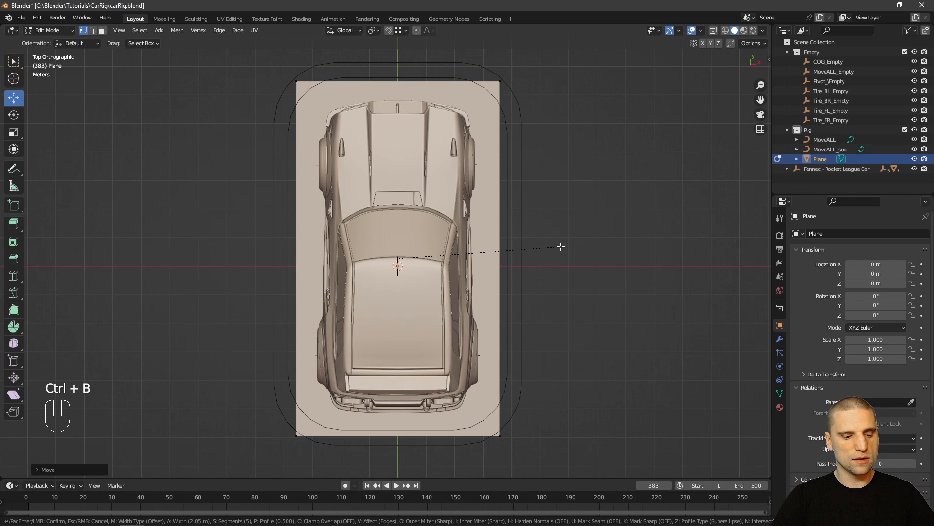
key(v)
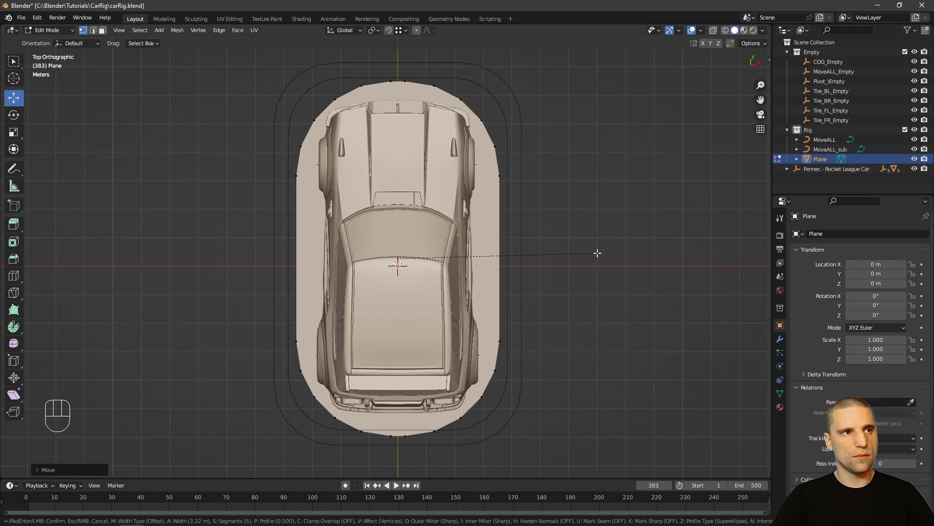
click(596, 254)
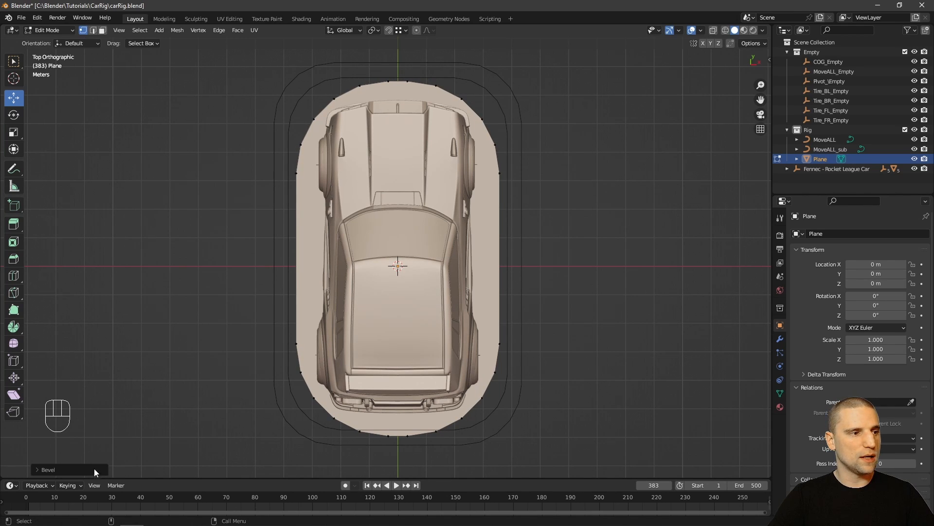
click(34, 469)
drag(122, 329, 143, 327)
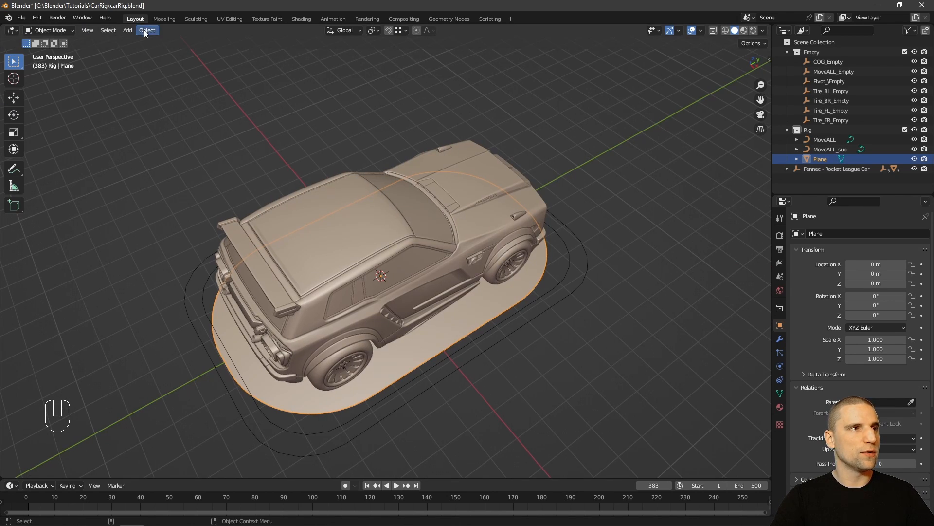
Convert the rounded plane under the car into a curve and rename it COG.
click(146, 30)
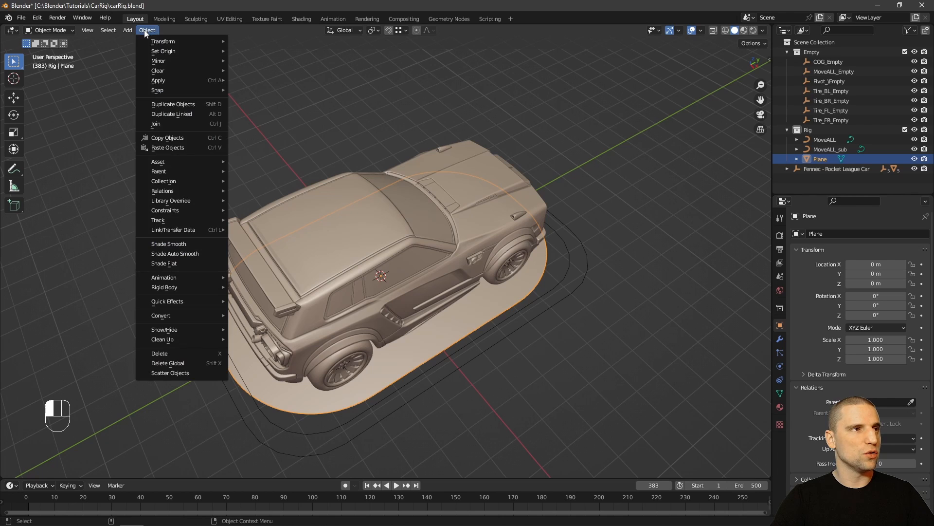
mouse_move(179, 315)
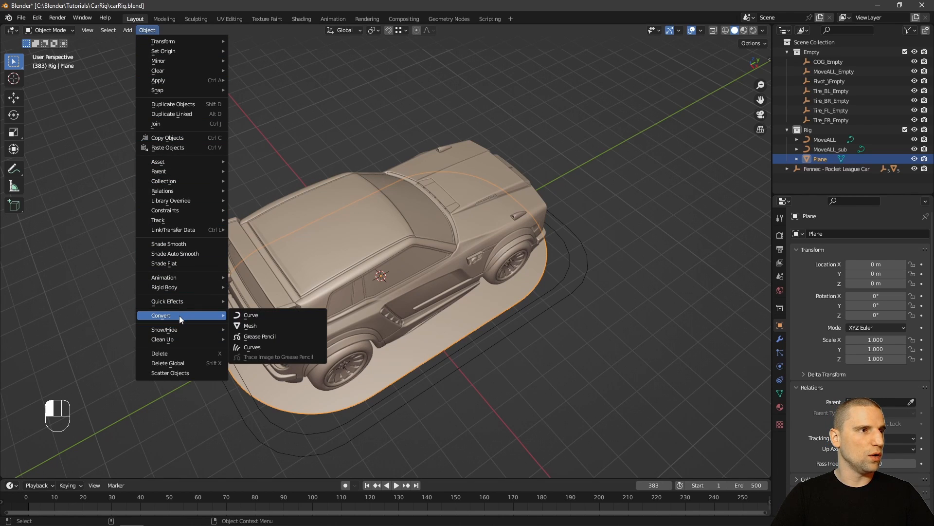
click(280, 316)
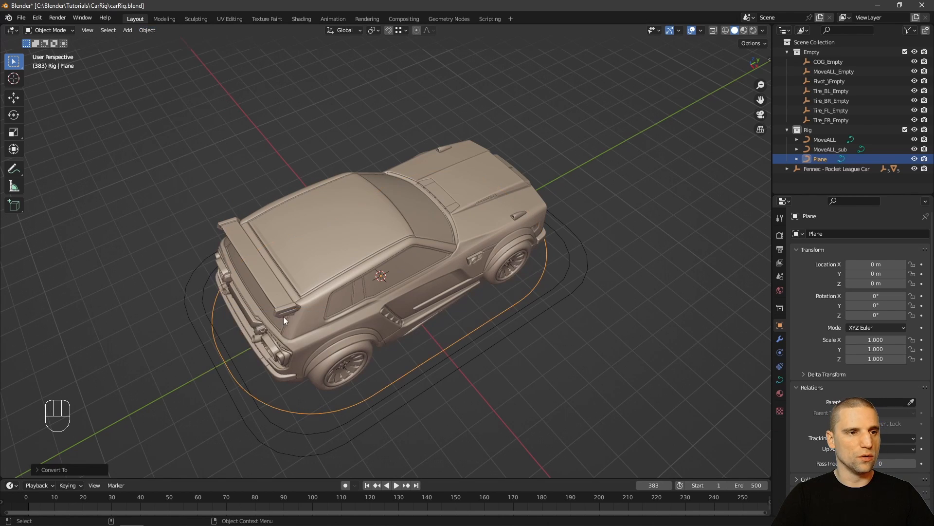
double_click(822, 160)
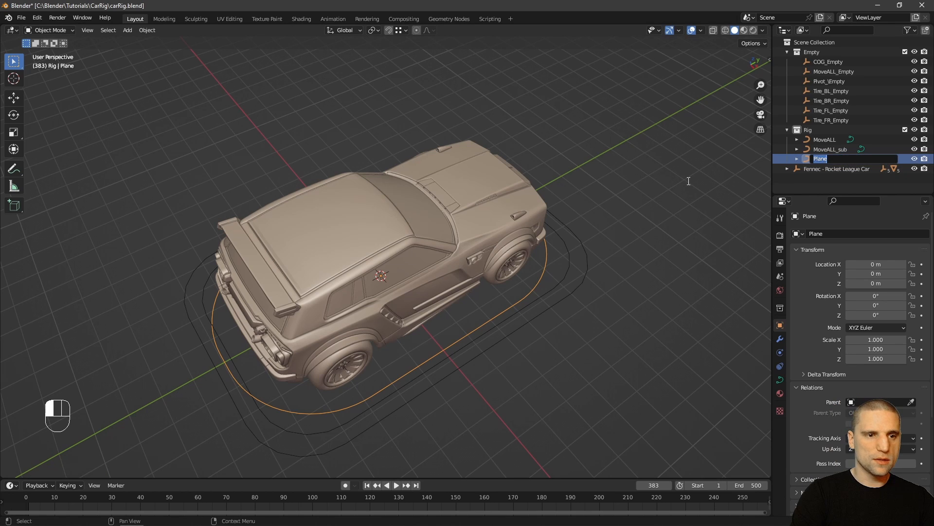
key(shift)
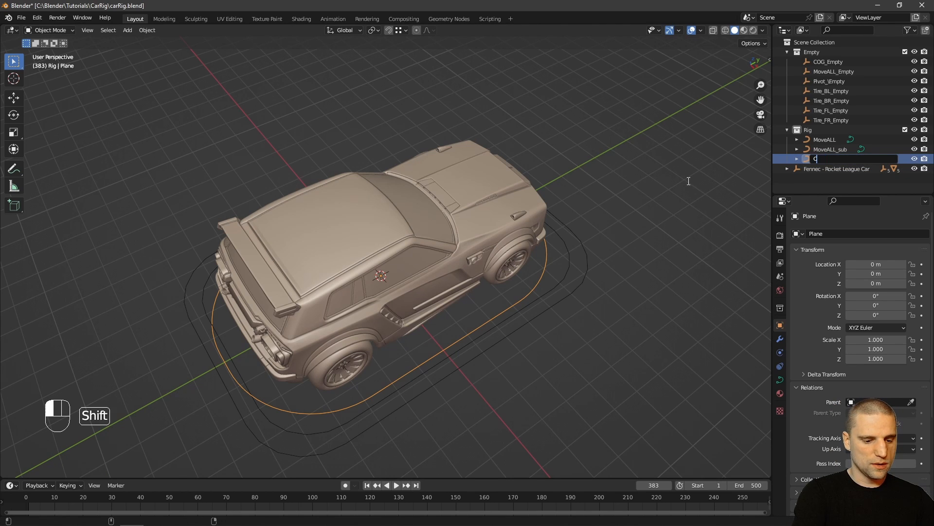
text(COG)
key(Return)
Examine the middle of the car with X-ray on and off to see where the COG curve lies relative to the empties.
middle_drag(688, 182, 608, 351)
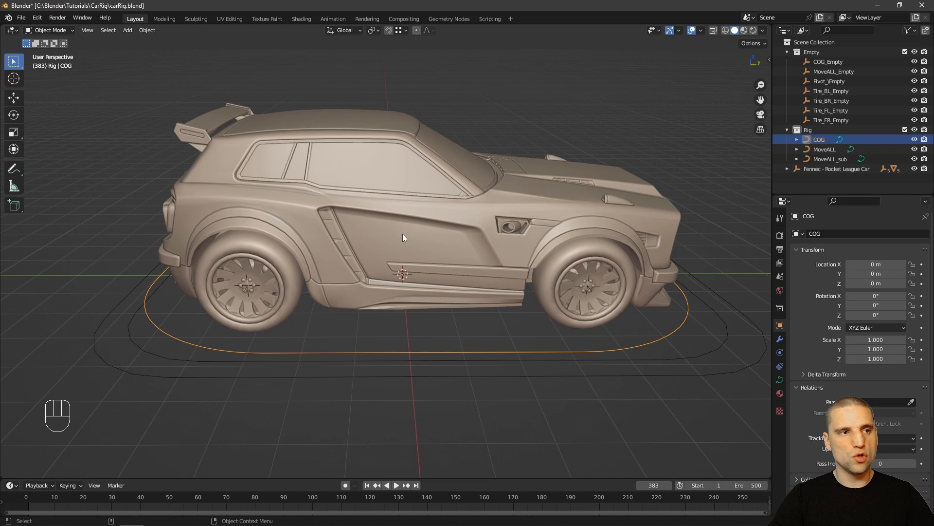
key(alt+z)
middle_drag(408, 248, 366, 244)
scroll(457, 249, up, 4)
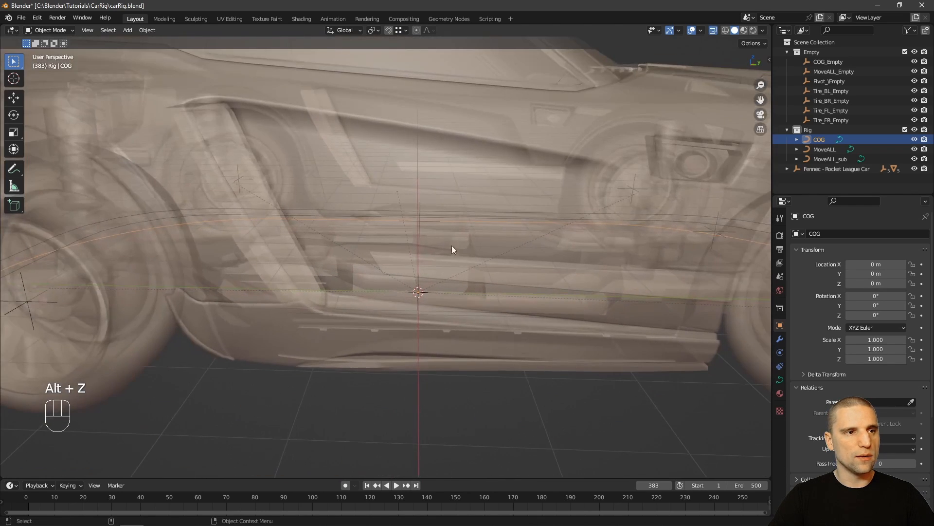
middle_drag(446, 229, 430, 227)
key(alt+z)
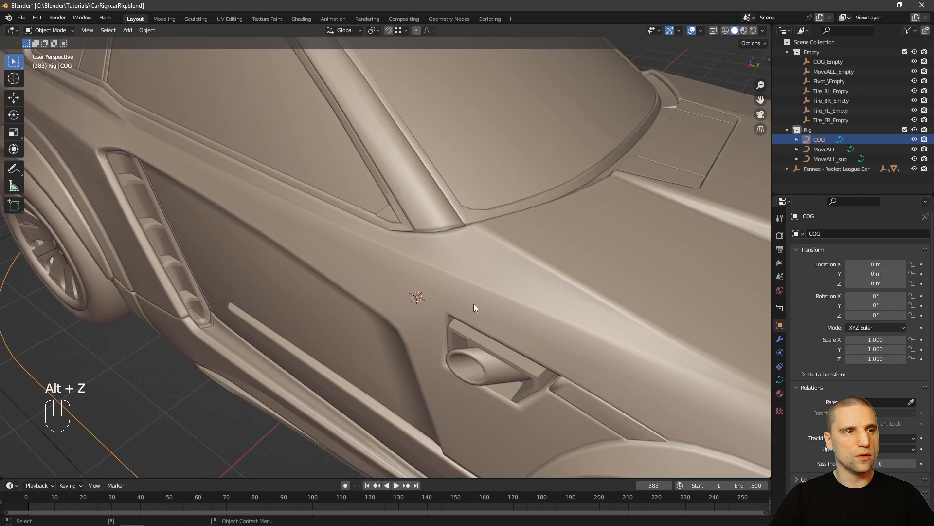
alt+right_drag(468, 300, 350, 267)
alt+drag(350, 267, 433, 209)
alt+right_drag(433, 210, 406, 183)
alt+drag(406, 183, 513, 271)
click(565, 310)
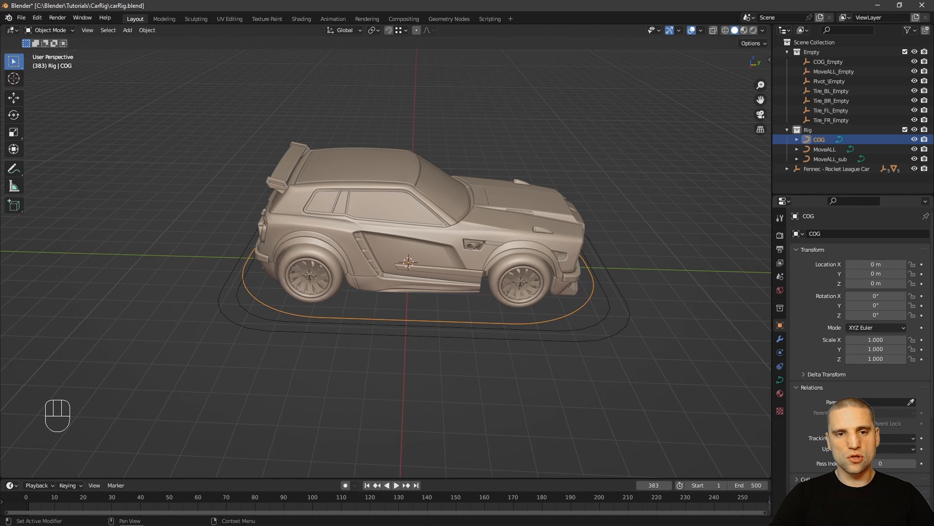
Set COG_Empty as the parent of the COG curve and check the curve's transform values.
click(896, 403)
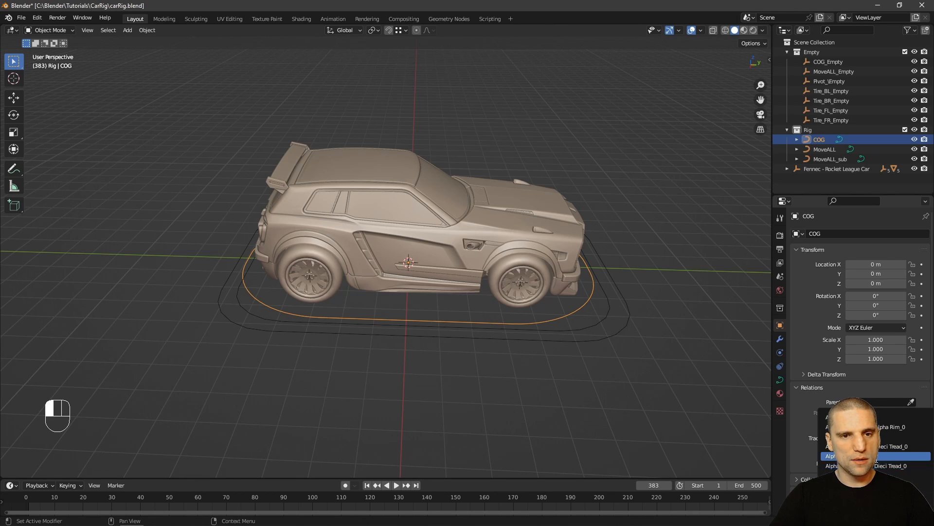
text(empty)
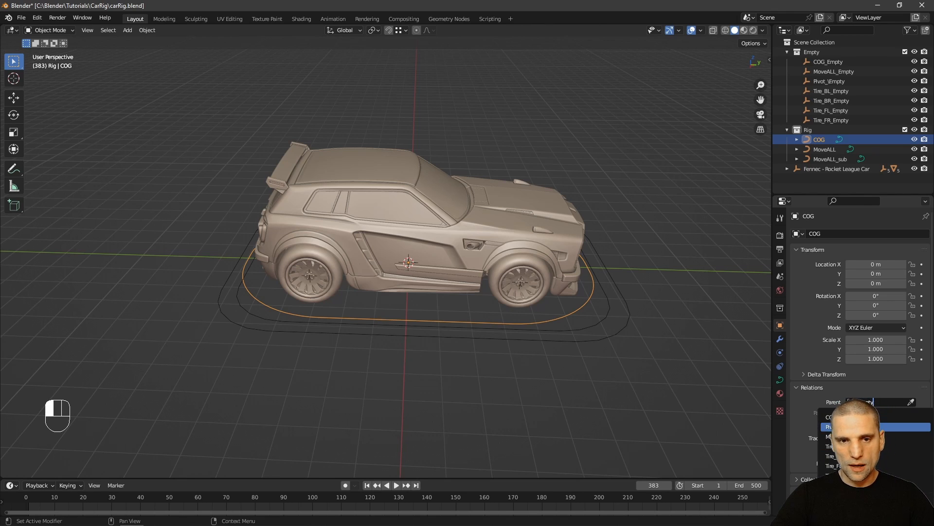
click(851, 417)
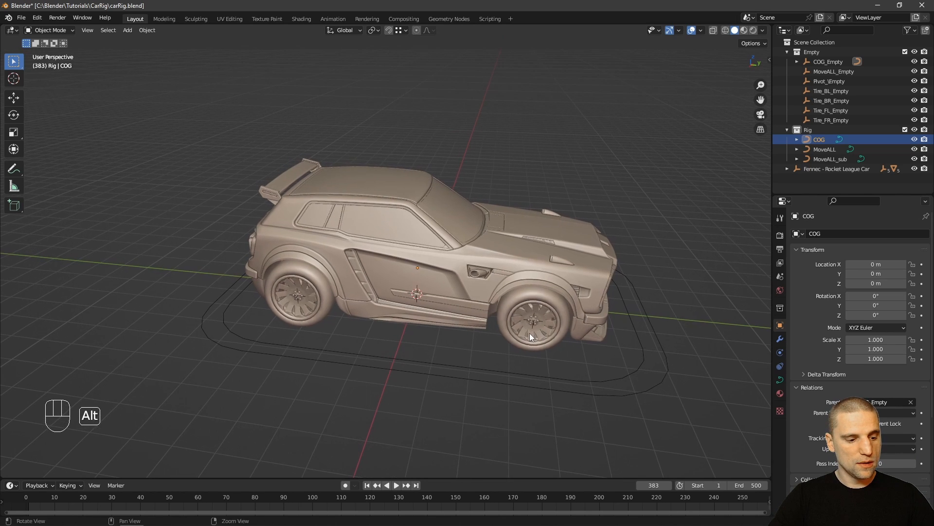
key(alt+z)
alt+drag(533, 336, 499, 293)
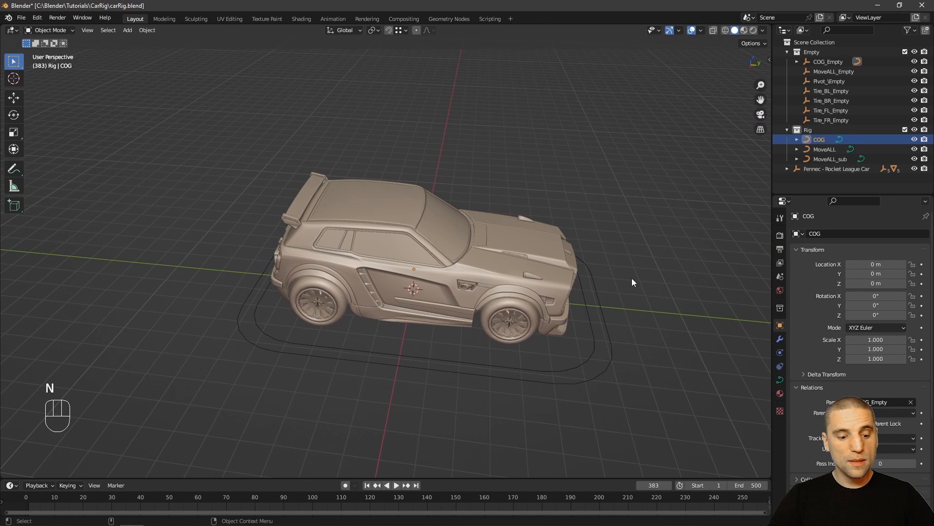
key(n)
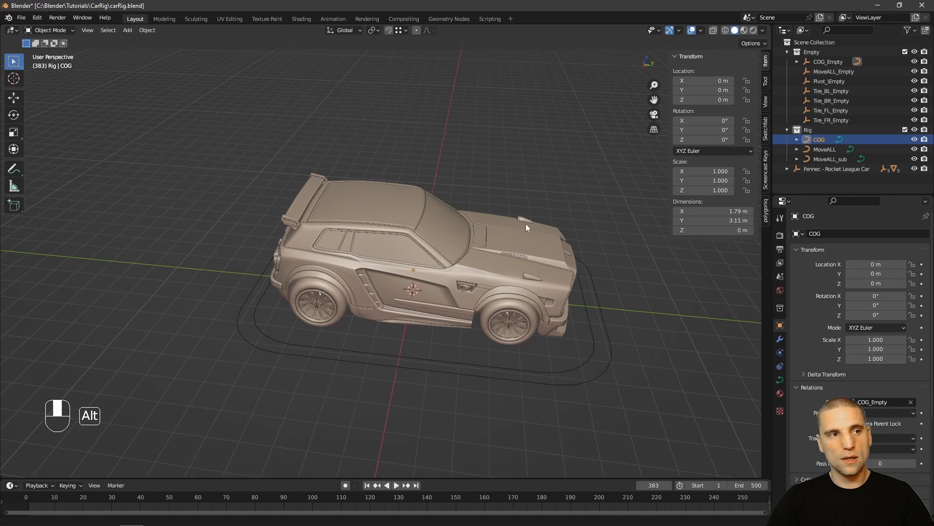
alt+middle_drag(524, 223, 509, 241)
alt+drag(509, 241, 530, 255)
key(n)
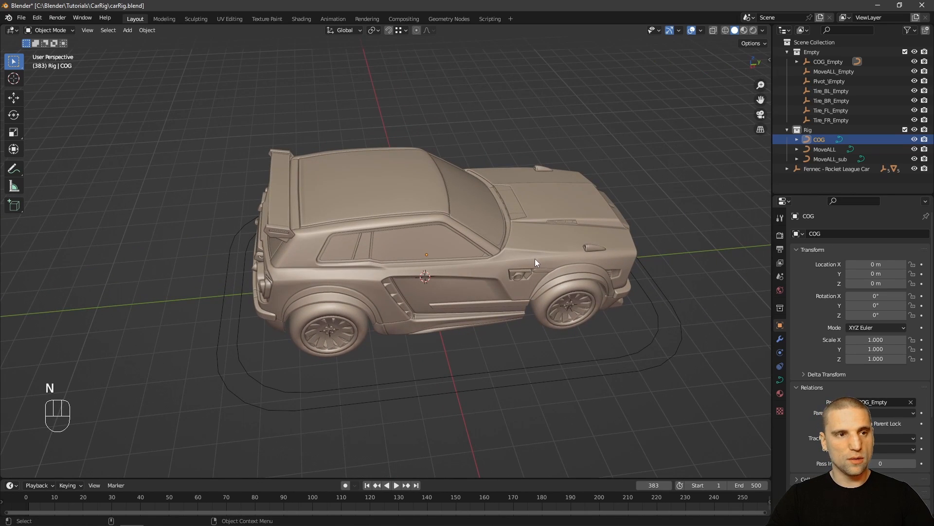
Scale up the COG curve's points in Edit Mode to about 7.2 by 12.5 m so the outline surrounds the car body.
key(KP_7)
key(Tab)
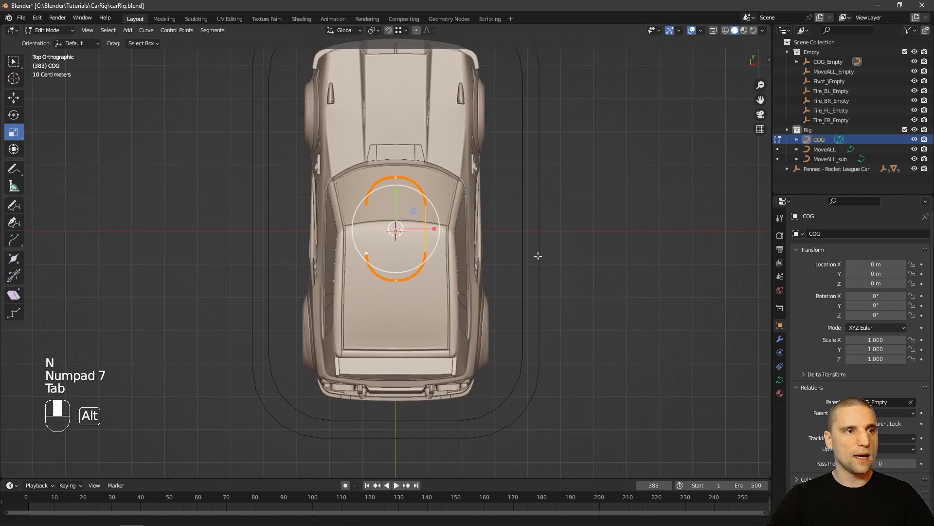
key(s)
click(709, 257)
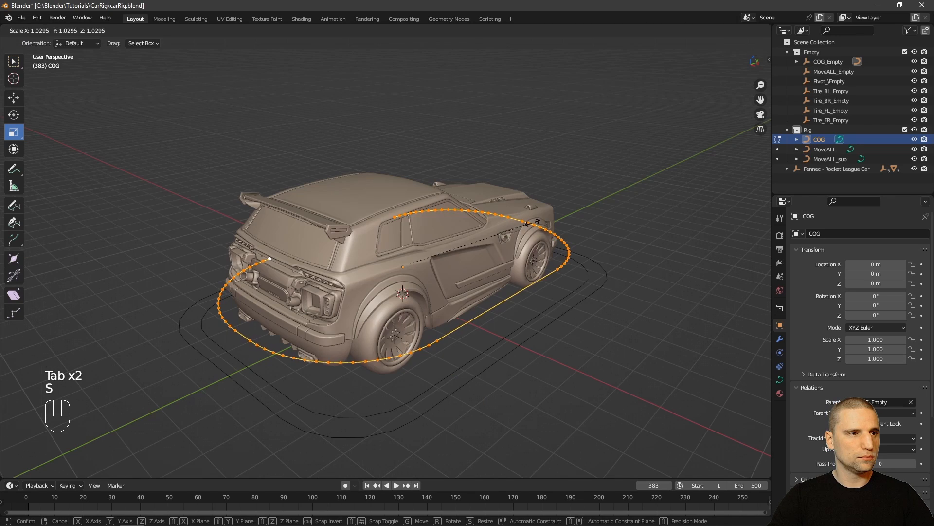
click(540, 223)
key(Tab)
alt+drag(579, 278, 550, 270)
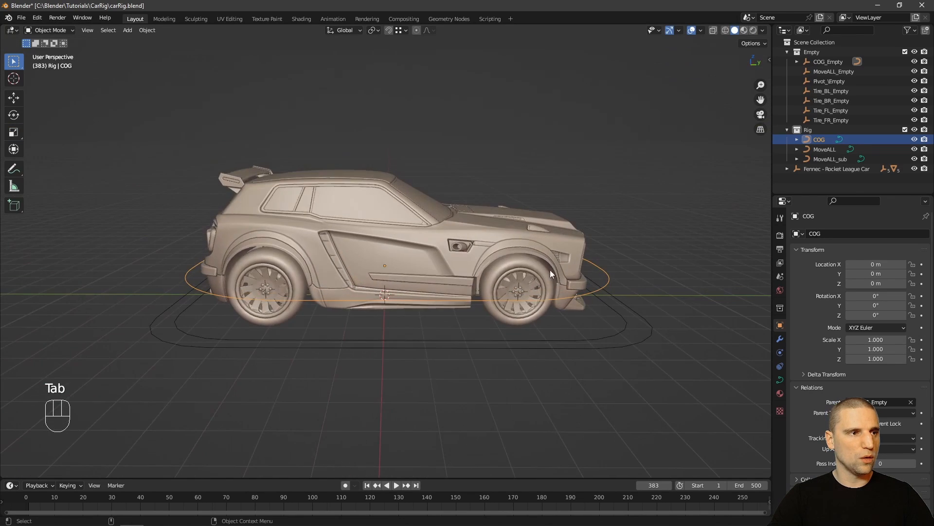
Inspect the resized COG curve from several sides of the car and check its location, rotation and scale values.
click(664, 211)
mouse_move(664, 225)
alt+mouse_down()
mouse_move(629, 232)
mouse_move(662, 230)
alt+mouse_up()
click(607, 275)
alt+drag(607, 274, 578, 277)
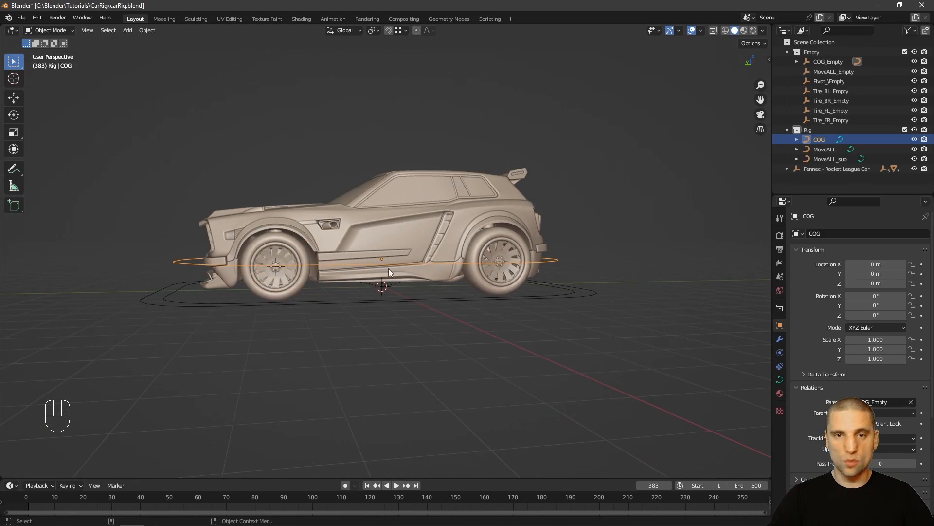
alt+drag(363, 274, 632, 270)
click(588, 310)
click(583, 311)
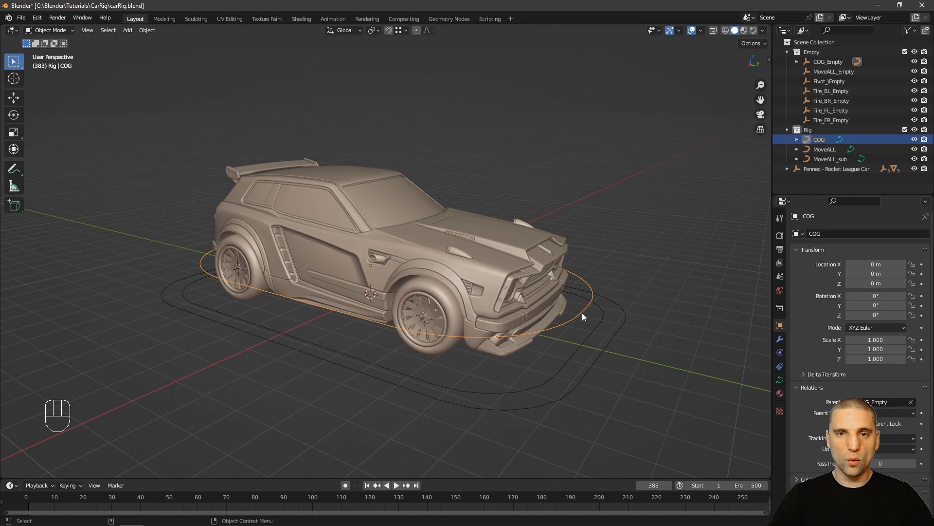
key(n)
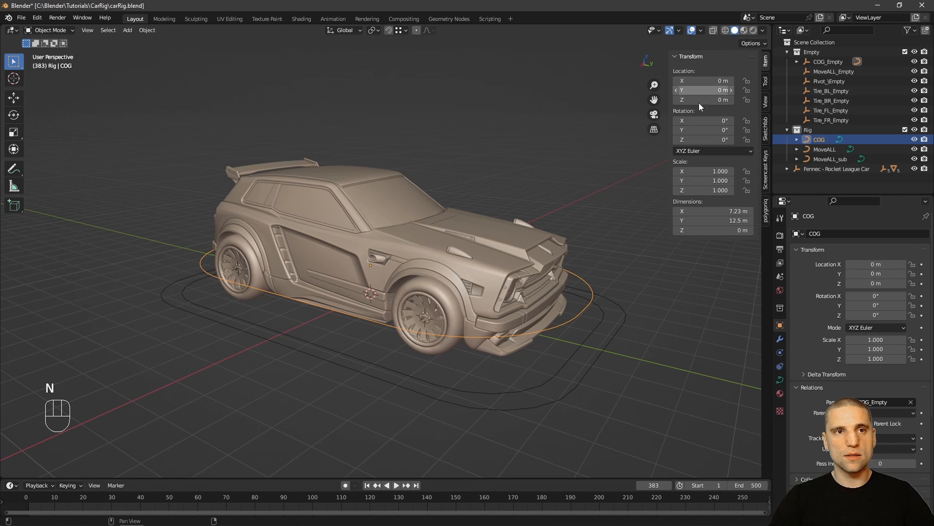
key(n)
Duplicate the COG curve in place.
alt+drag(598, 214, 576, 249)
key(shift+d)
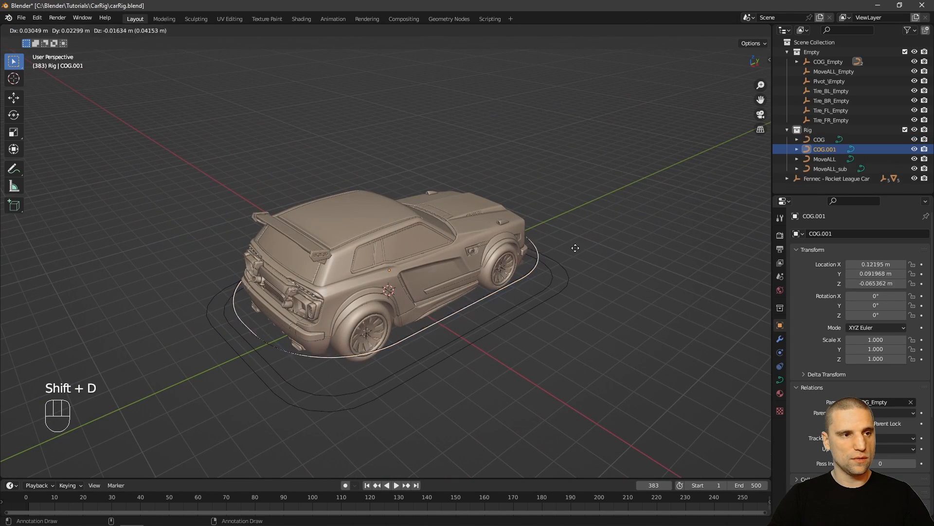
right_click(561, 227)
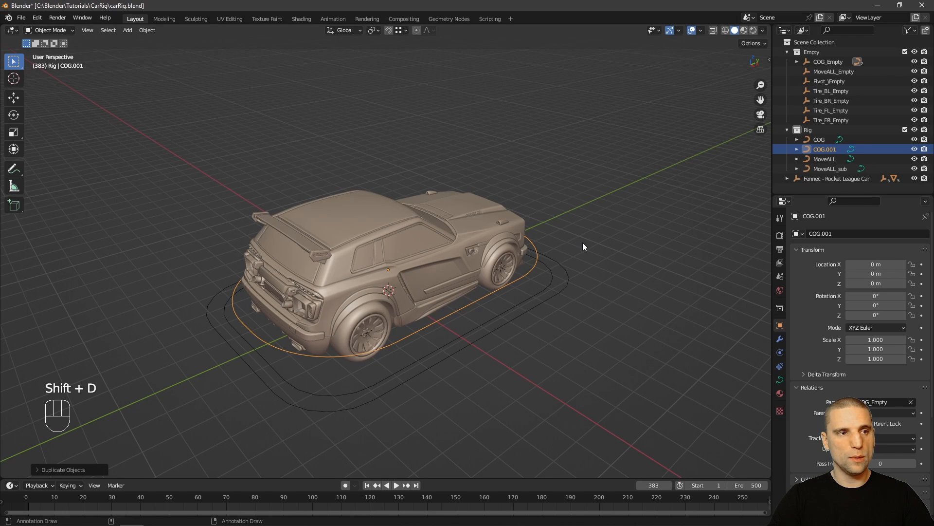
Scale up the duplicated curve's points in Edit Mode to about 7.7 by 13.1 m so it surrounds the original COG curve.
key(Tab)
key(s)
click(528, 245)
key(KP_7)
alt+right_drag(528, 244, 562, 238)
key(s)
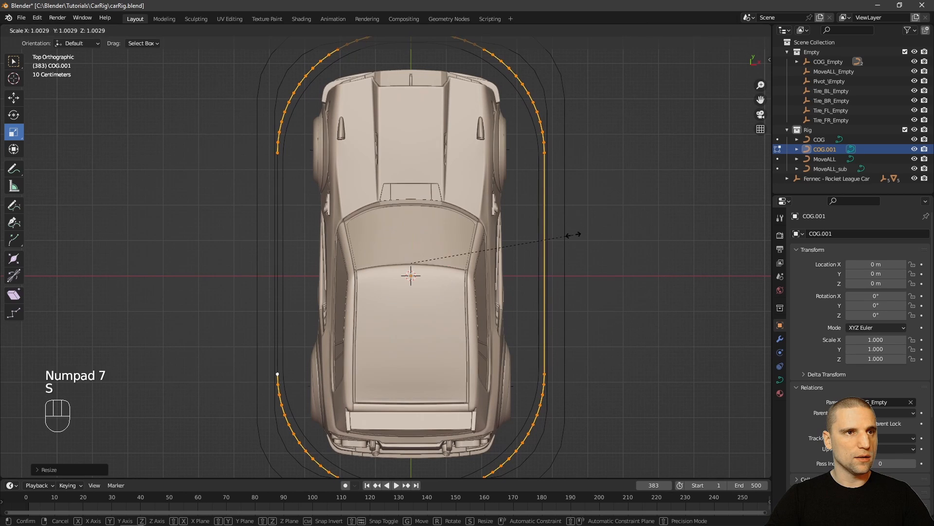
shift+click(588, 237)
alt+middle_drag(587, 206, 593, 230)
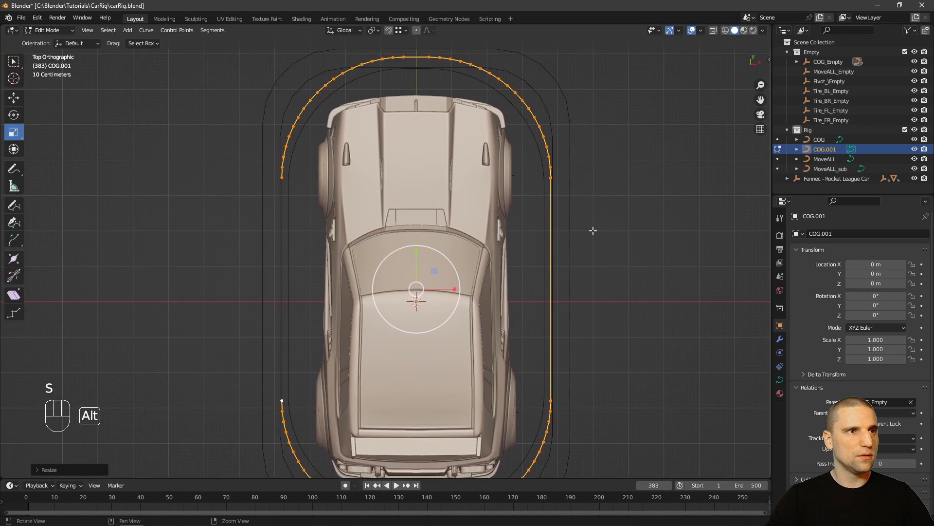
key(Tab)
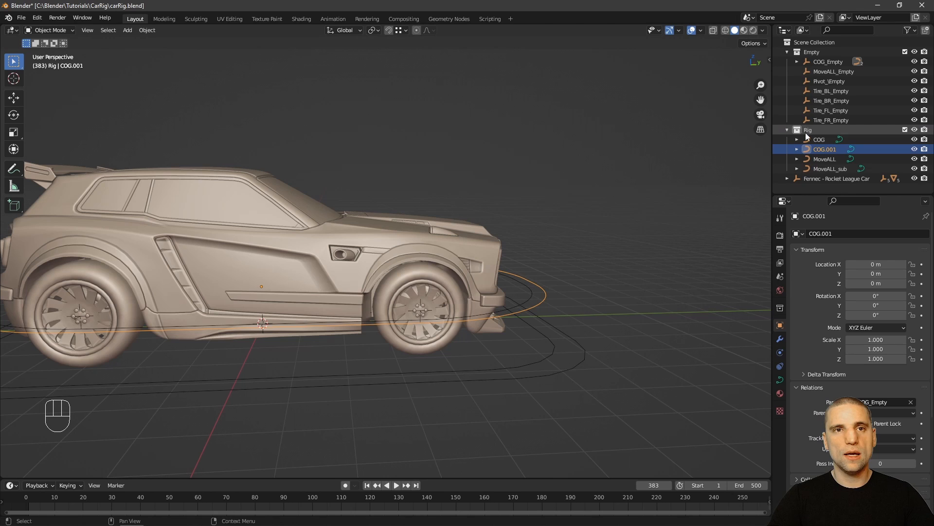
Rename the inner curve COG_sub and the larger outer curve COG.
double_click(822, 139)
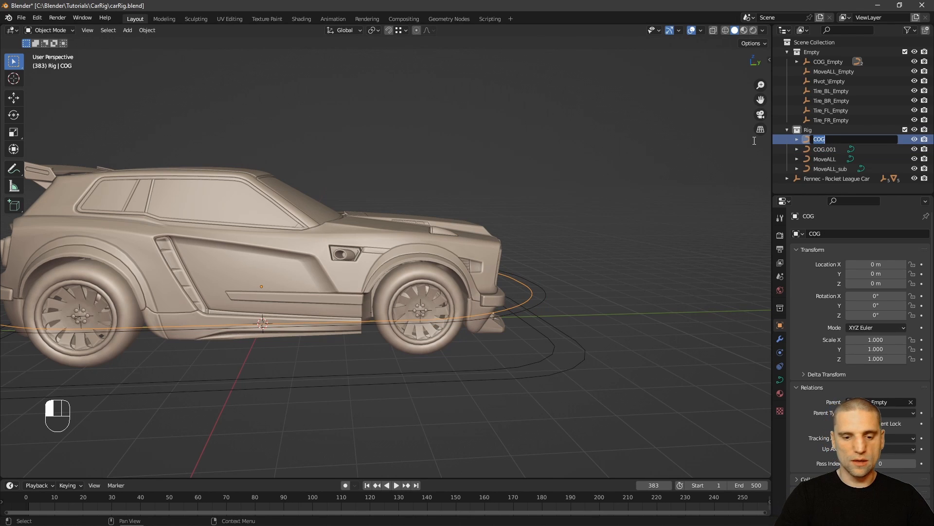
key(Right)
key(Right)
text(_)
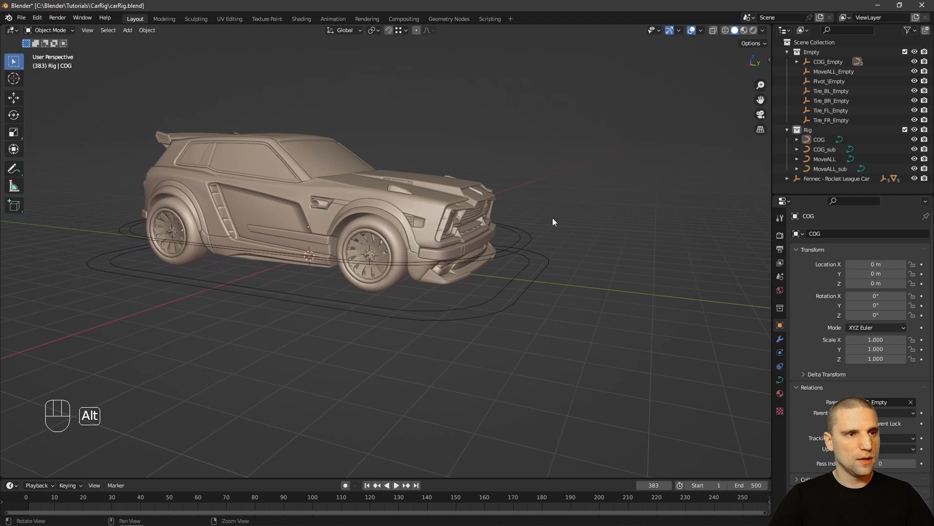
Add a mesh plane to the Rig collection as the base for the pivot controller.
alt+drag(553, 218, 408, 295)
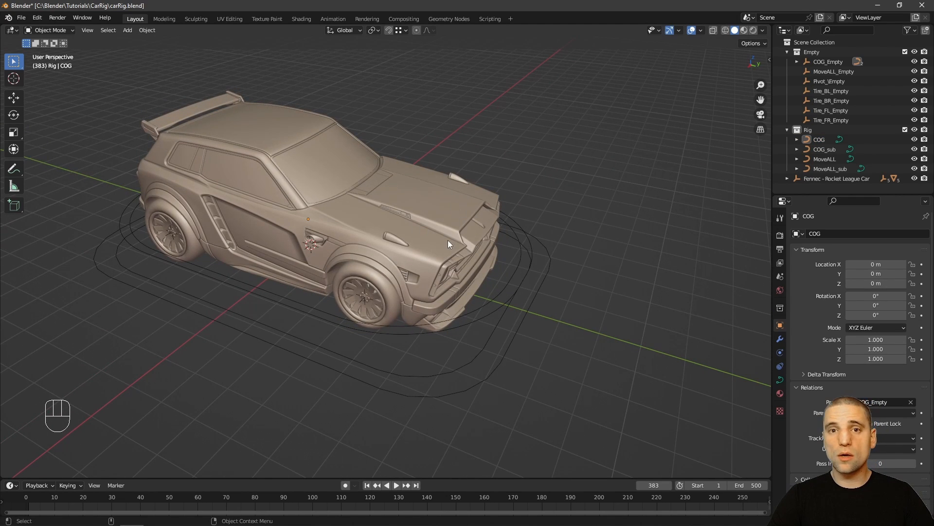
key(shift+a)
mouse_move(445, 302)
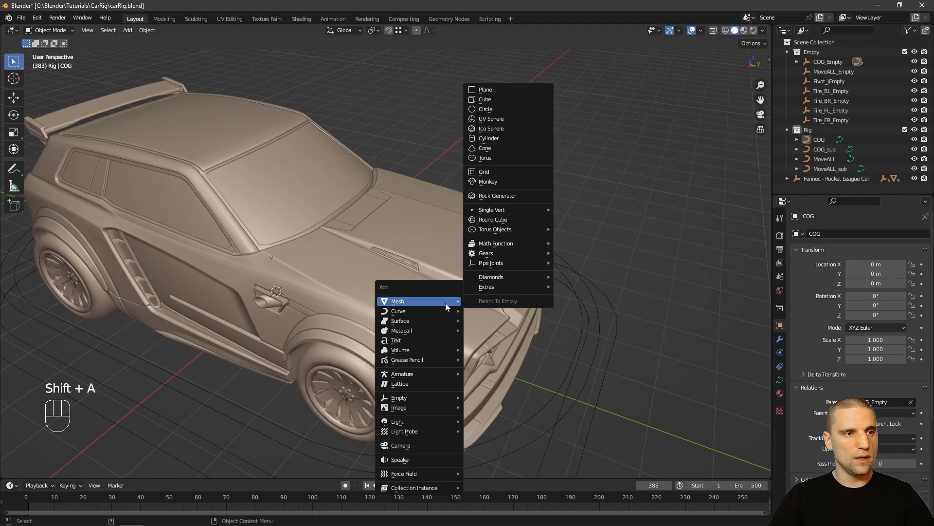
click(497, 89)
alt+drag(311, 297, 312, 294)
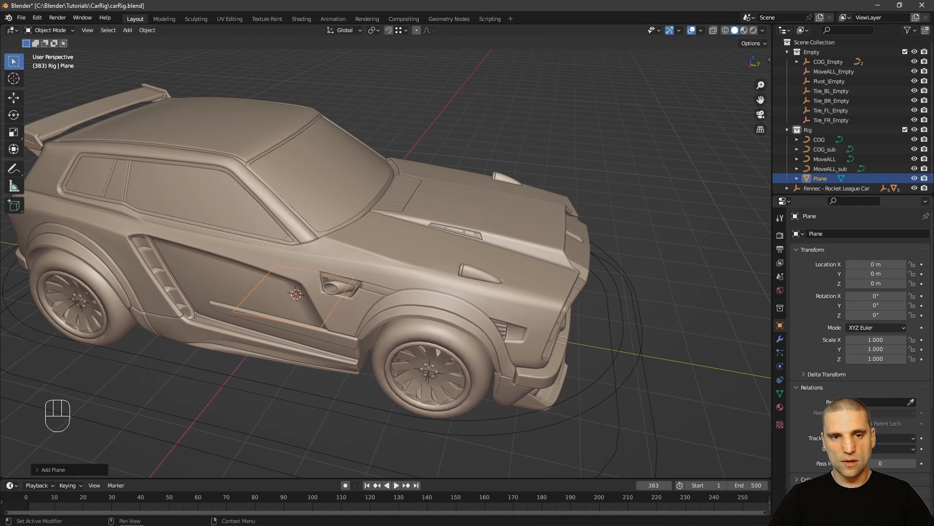
Set Pivot_\Empty as the parent of the plane and check the plane's transform values.
click(868, 401)
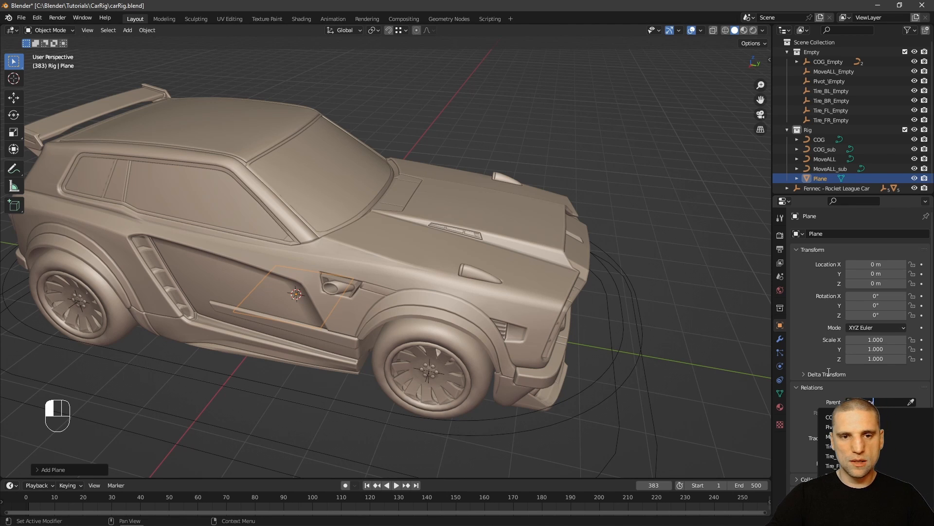
click(856, 426)
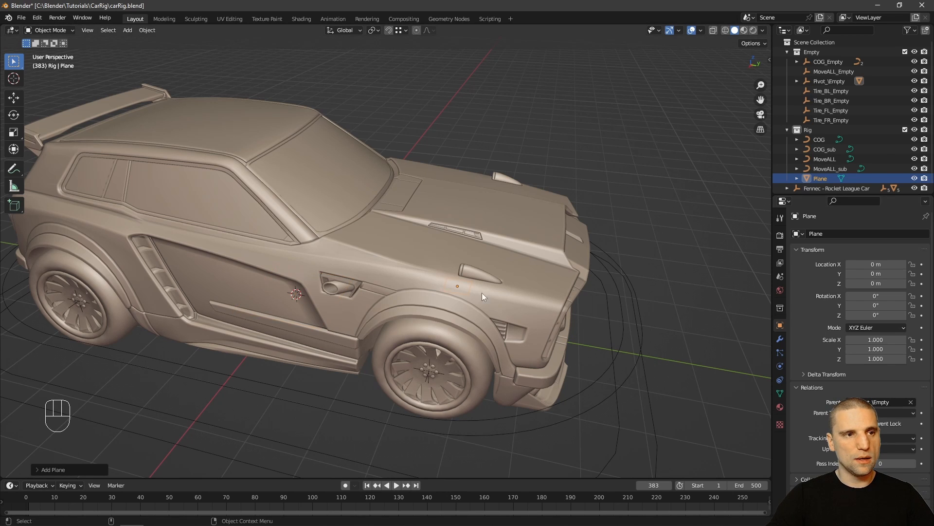
alt+middle_drag(463, 287, 497, 330)
key(n)
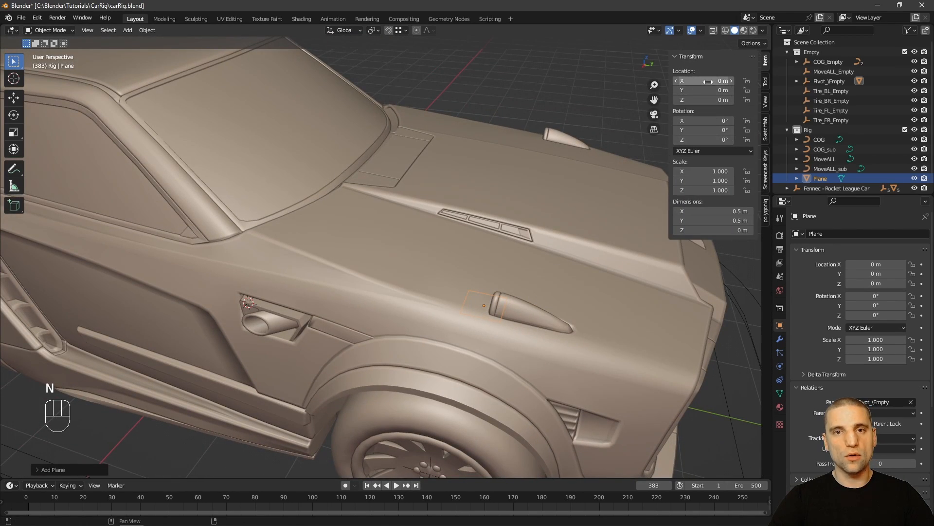
key(n)
alt+right_drag(512, 301, 427, 247)
alt+drag(427, 247, 637, 281)
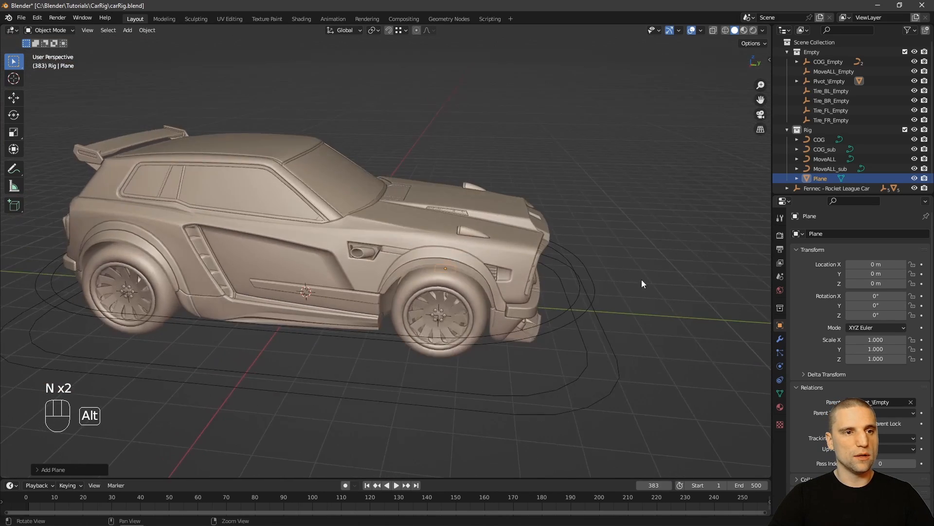
alt+right_drag(637, 281, 596, 270)
Test the outer COG curve by moving and rotating it freely, clear its rotation and location, and check its transform values.
click(427, 297)
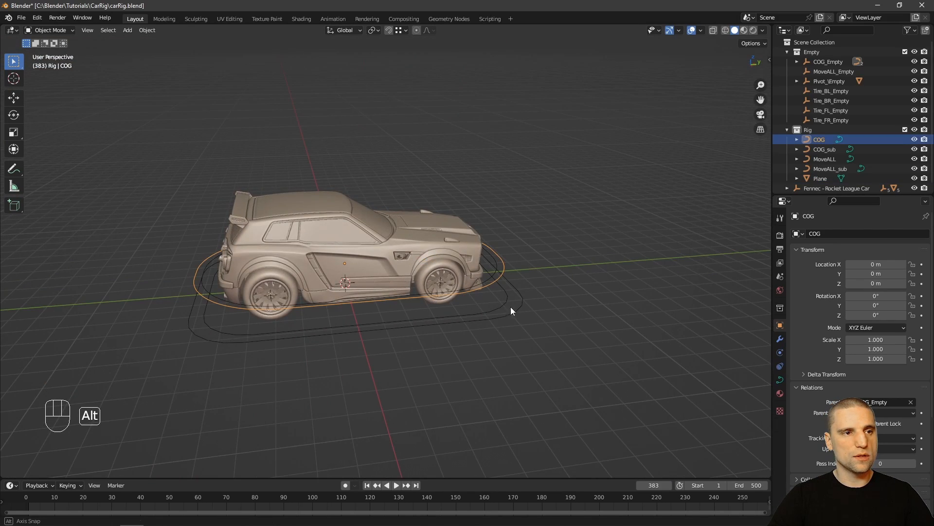
alt+drag(510, 306, 492, 295)
key(g)
click(684, 222)
key(space)
drag(545, 175, 541, 210)
alt+drag(626, 235, 588, 260)
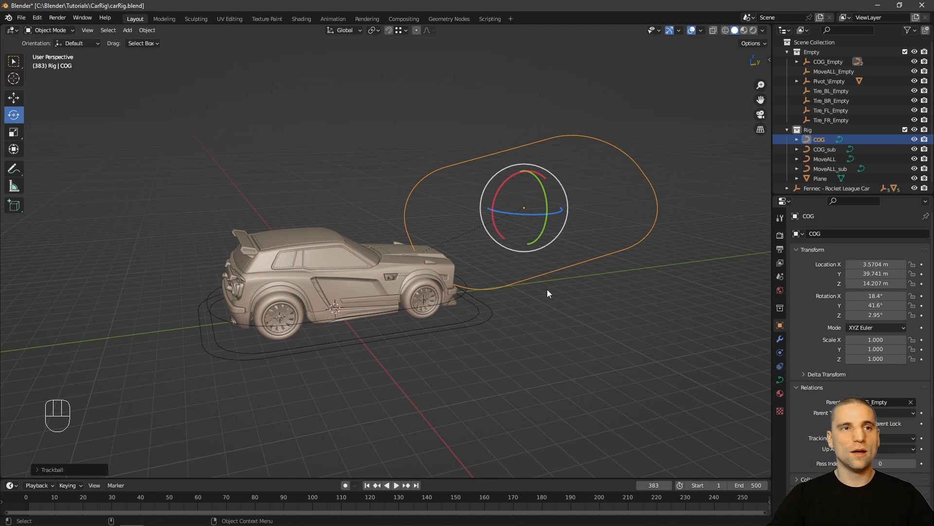
key(alt+r)
key(alt+g)
key(w)
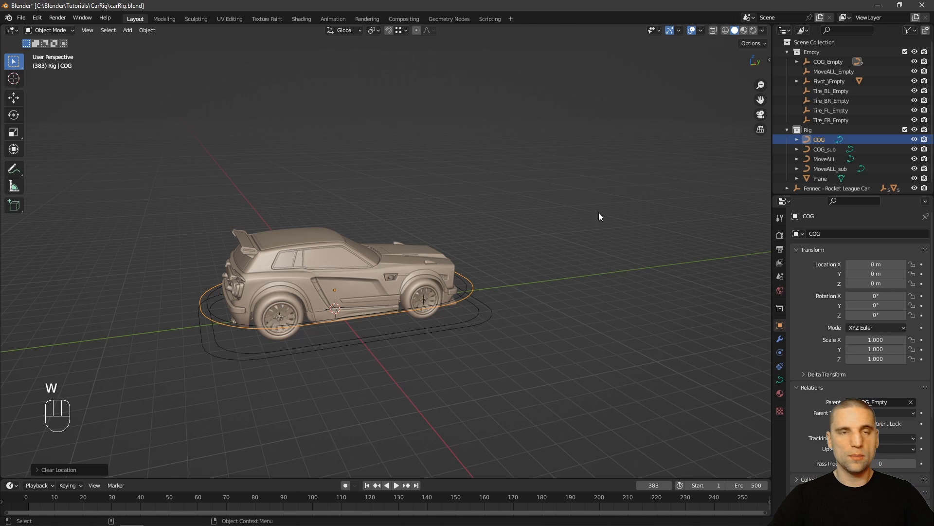
key(n)
key(n)
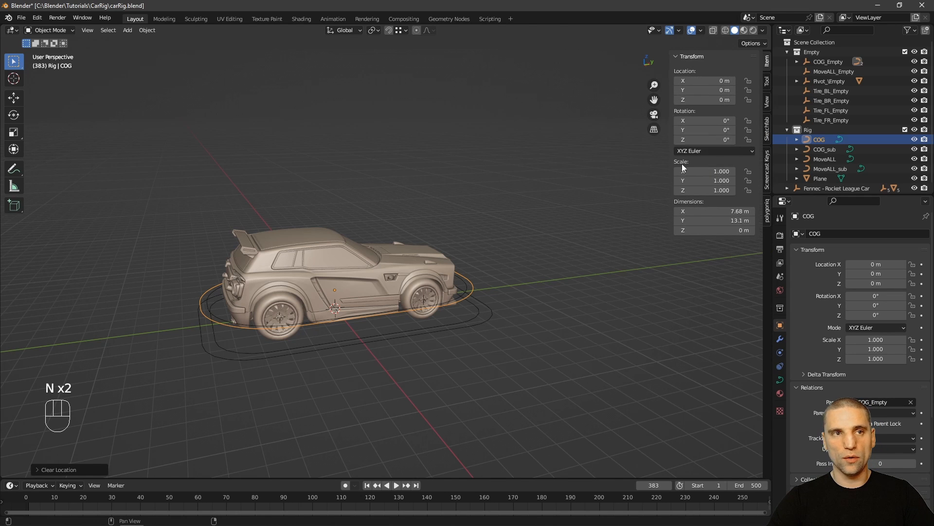
scroll(691, 157, up, 3)
Rename the plane parented to the pivot empty as Pivot.
click(821, 178)
alt+drag(604, 292, 463, 279)
scroll(429, 278, up, 6)
double_click(843, 235)
key(ctrl+a)
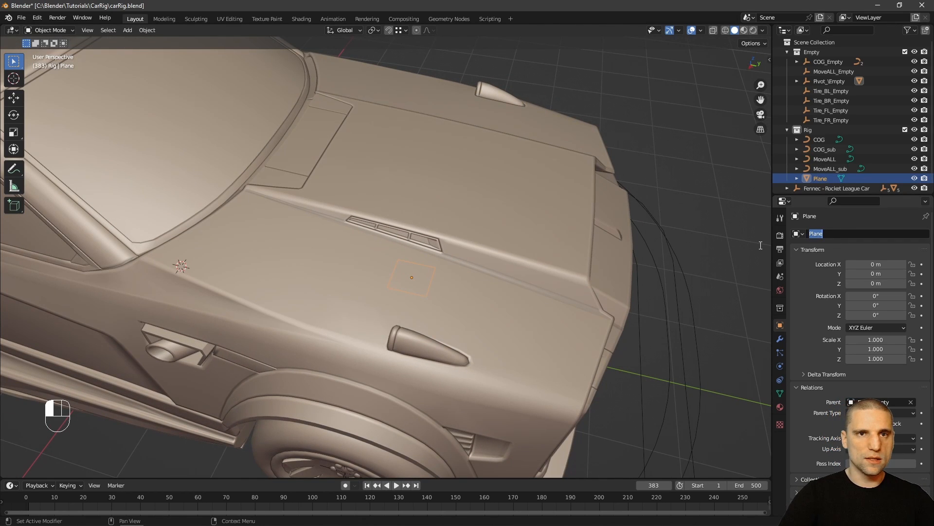
text(Pivot)
key(Return)
Stretch the Pivot plane along X in Edit Mode into a wide strip across the front of the car.
key(Tab)
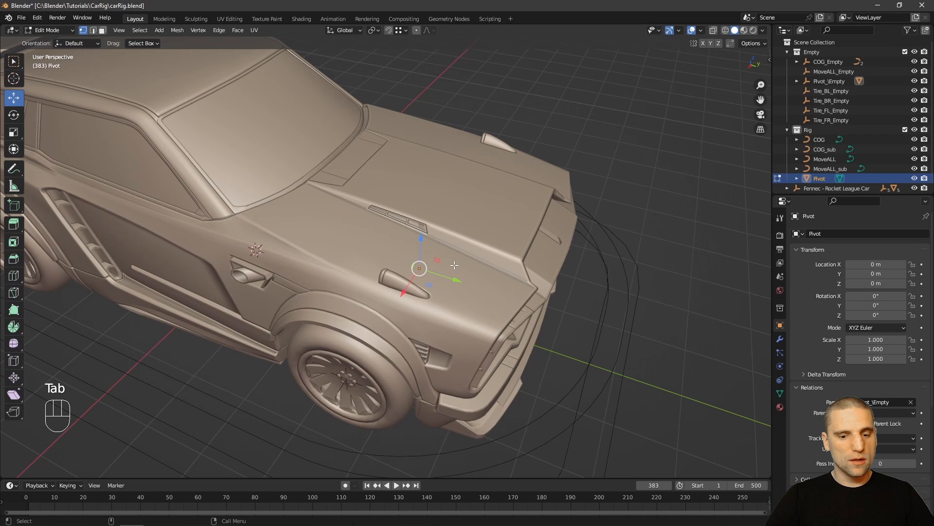
key(KP_7)
scroll(495, 252, up, 4)
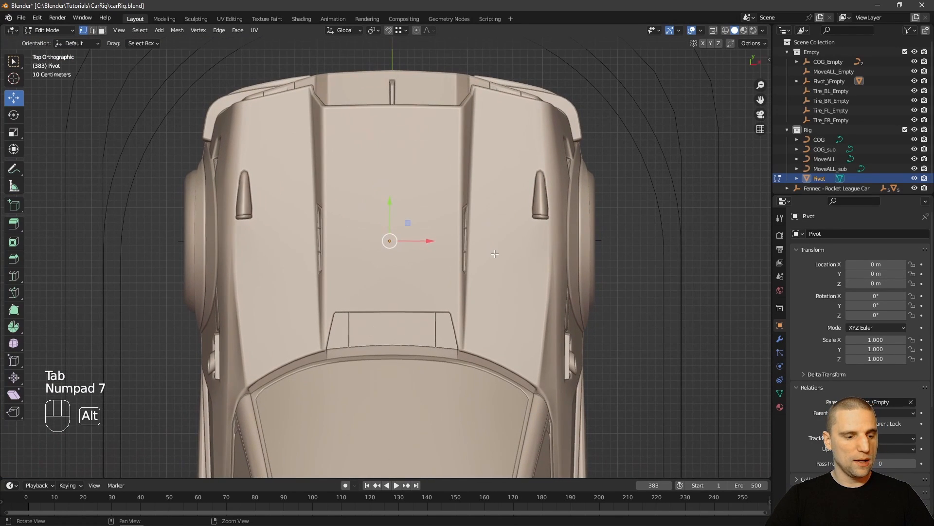
key(alt+z)
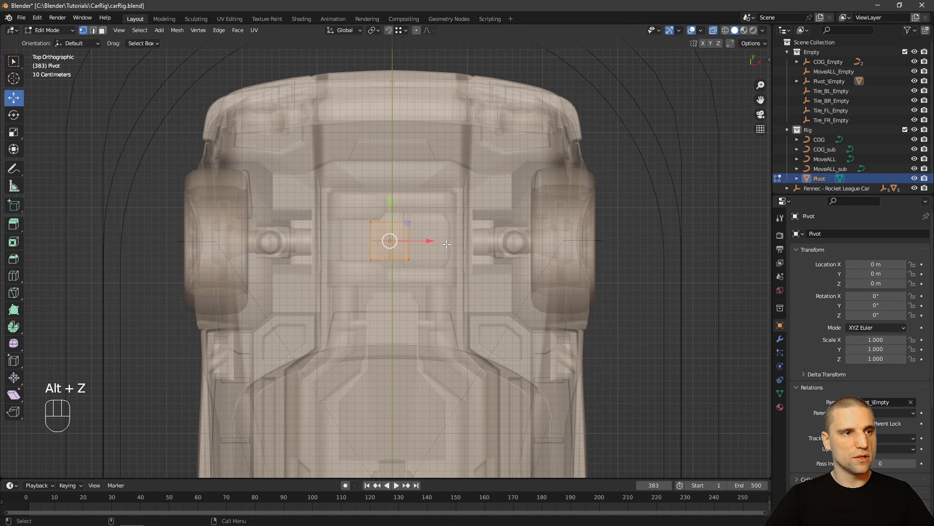
key(space)
drag(431, 241, 861, 217)
alt+drag(594, 360, 476, 273)
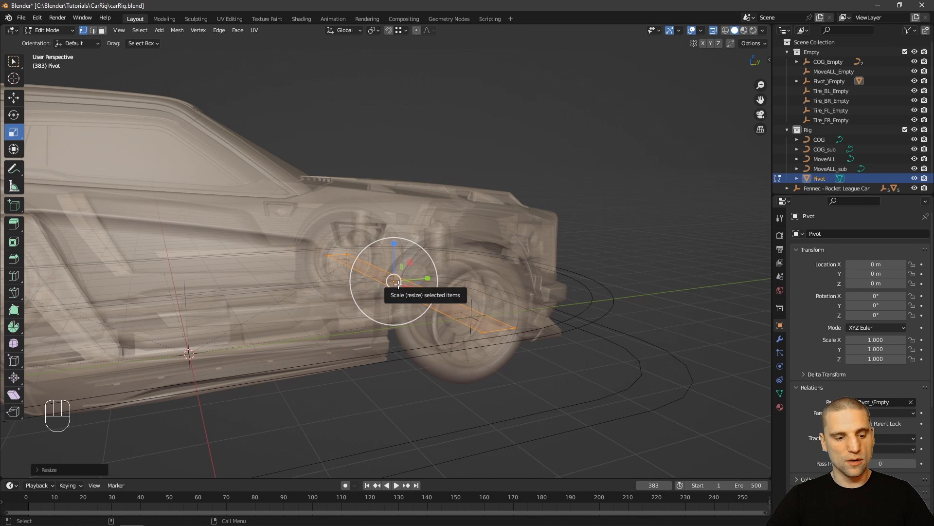
Raise the Pivot strip's geometry above the hood and move it forward along Y to just ahead of the front bumper.
key(space)
middle_drag(466, 270, 414, 260)
drag(414, 265, 452, 154)
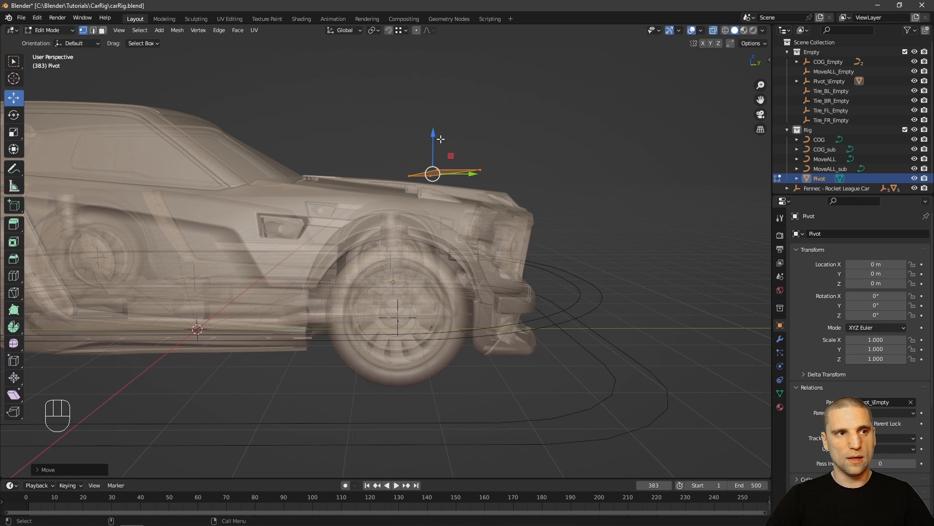
drag(494, 221, 579, 251)
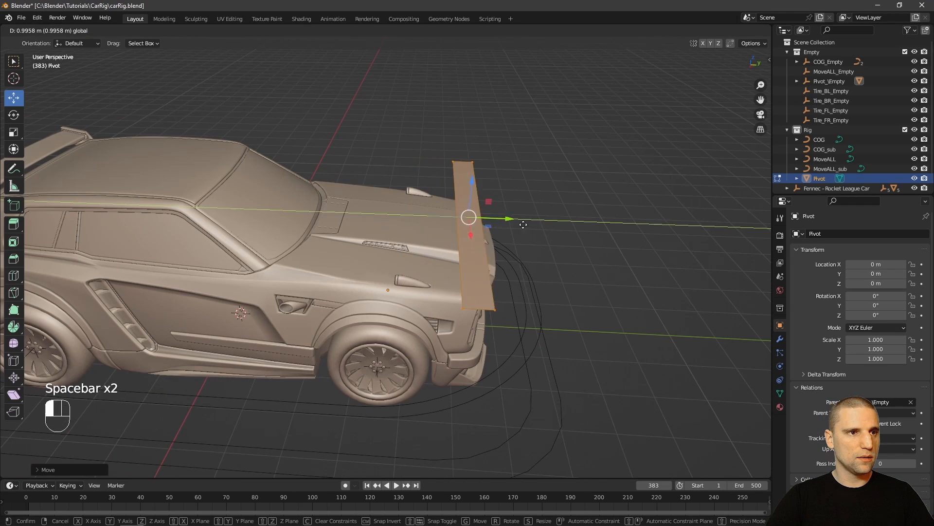
alt+middle_drag(578, 251, 464, 286)
Scale the Pivot geometry into a narrow strip in front of the car.
key(space)
key(s)
alt+drag(491, 217, 484, 260)
scroll(483, 260, up, 3)
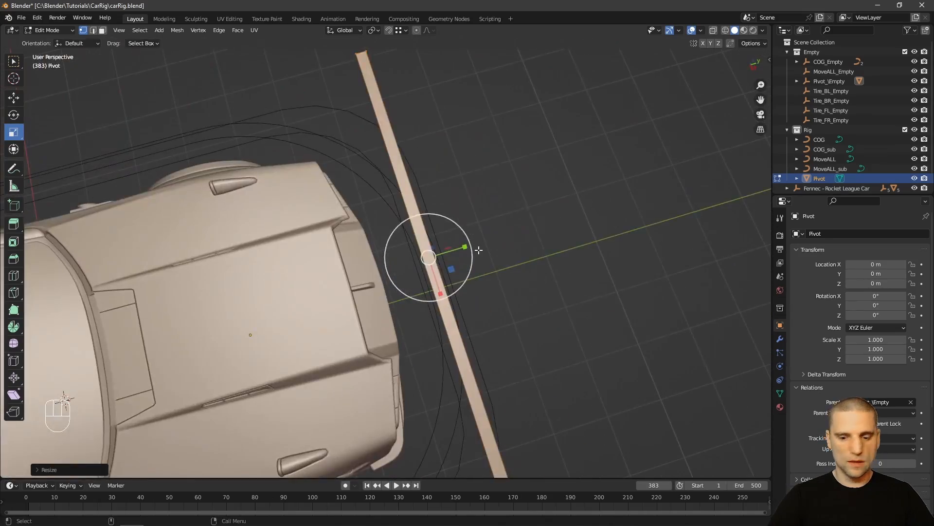
Add seven evenly spaced loop cuts across the width of the Pivot strip.
key(KP_7)
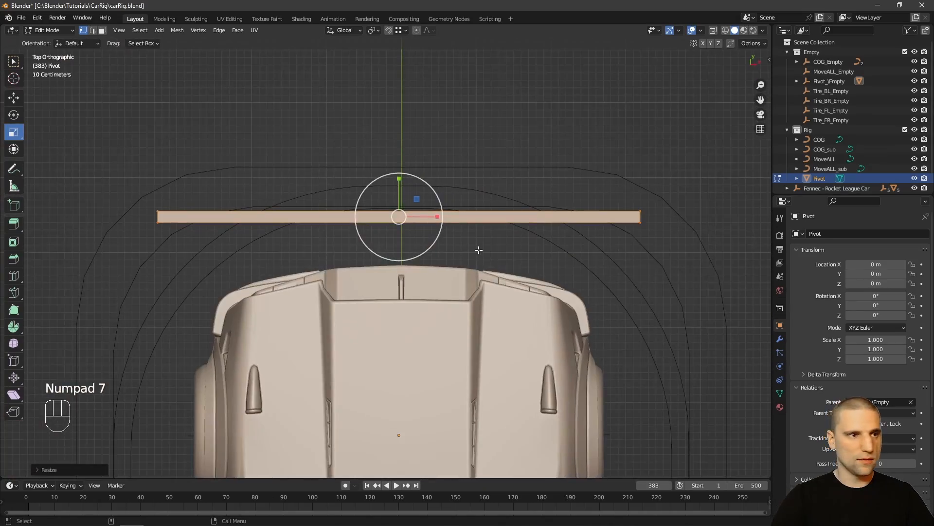
scroll(530, 306, up, 2)
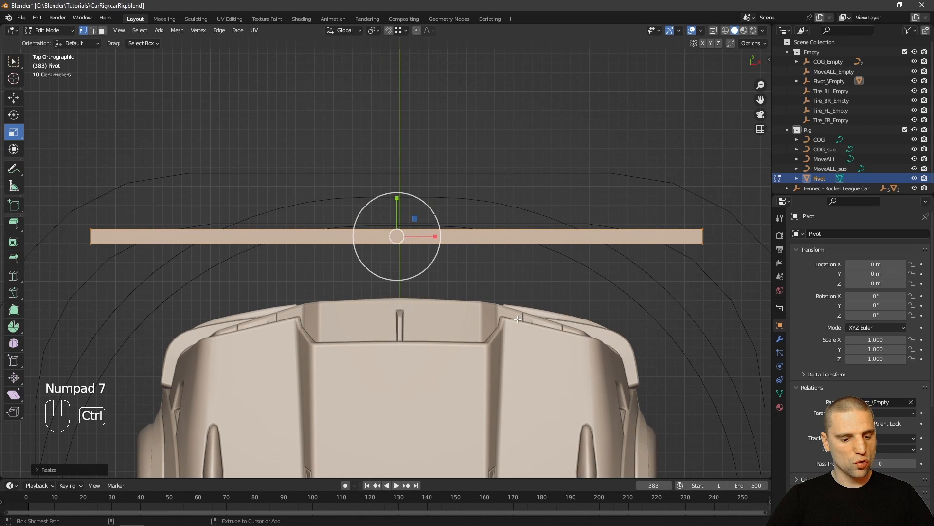
key(ctrl+r)
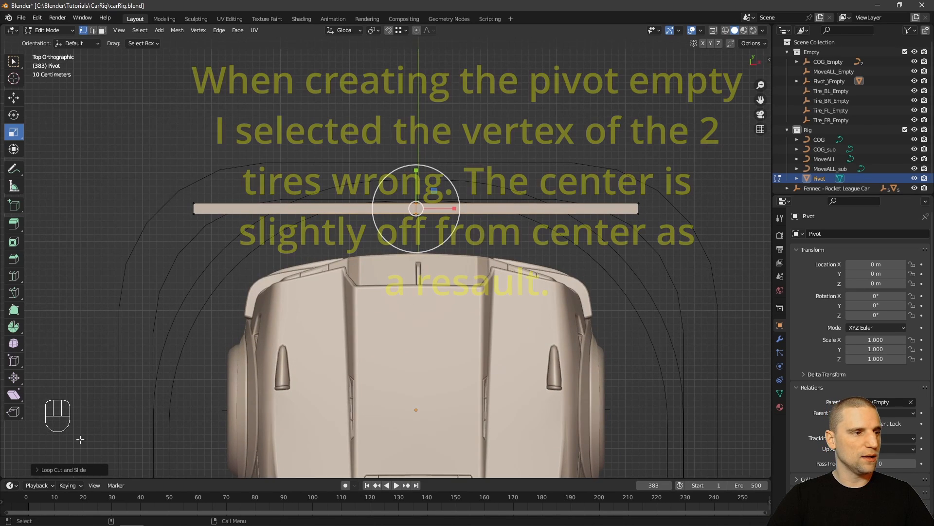
click(35, 469)
click(159, 381)
click(160, 380)
click(160, 381)
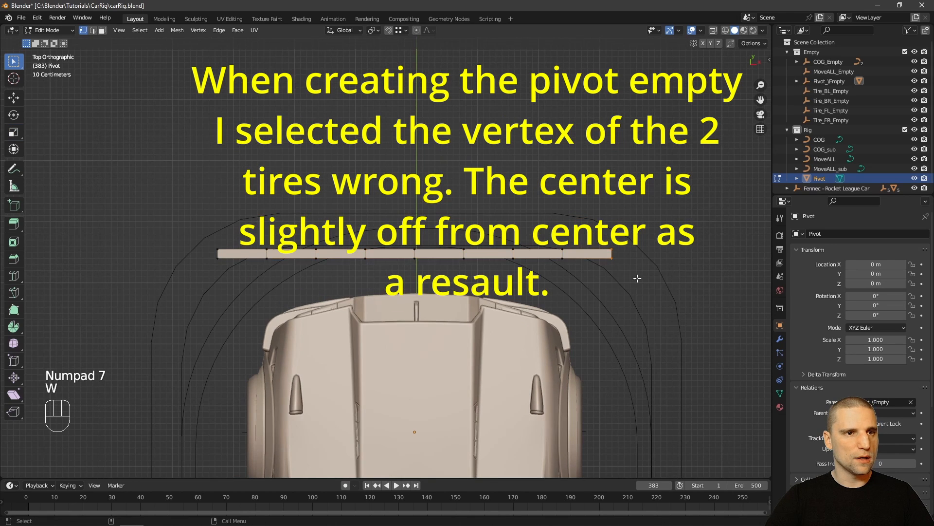
Pull the Pivot strip's outer vertices back along Y in symmetric stages, forming an arc around the front bumper.
key(space)
click(329, 260)
drag(416, 216, 416, 227)
shift+drag(253, 229, 287, 273)
shift+drag(537, 228, 579, 276)
drag(415, 220, 415, 225)
shift+drag(314, 250, 325, 267)
shift+drag(504, 224, 530, 273)
drag(414, 223, 415, 229)
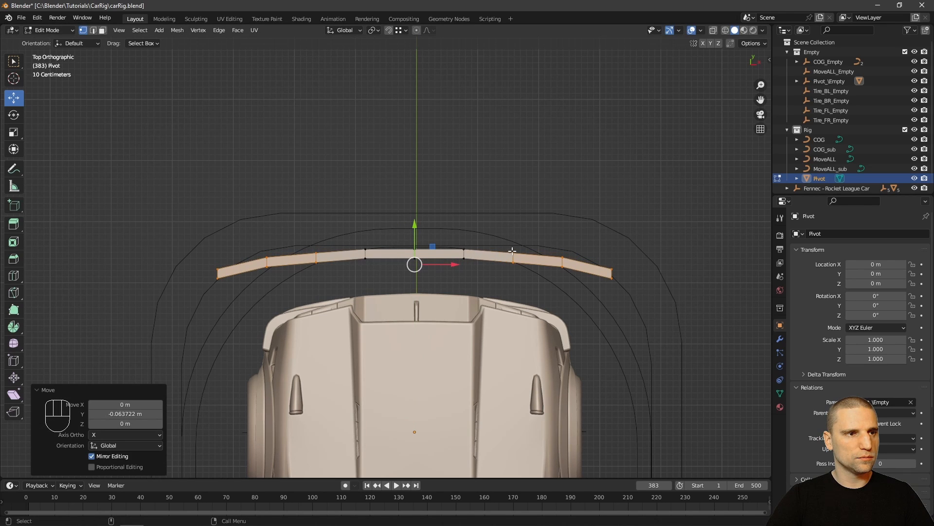
key(Tab)
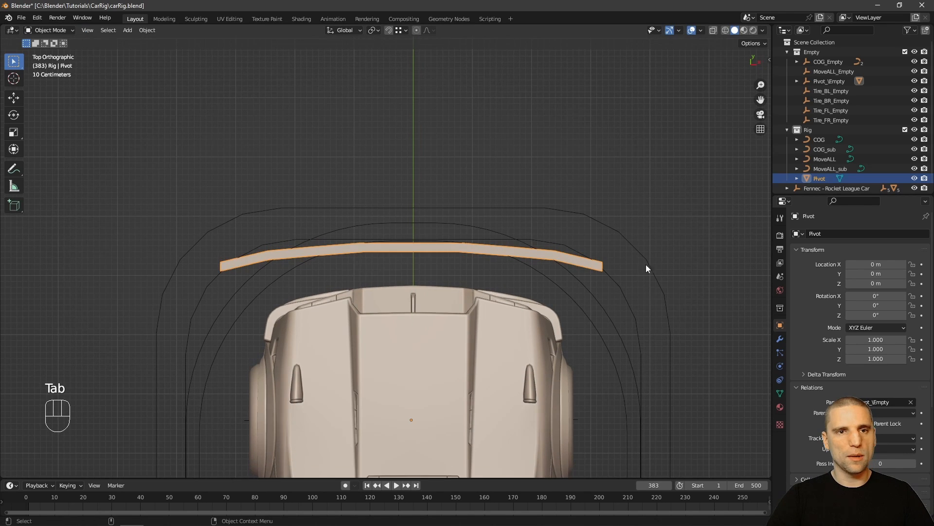
Add a Subdivision Surface modifier to the Pivot object.
click(781, 340)
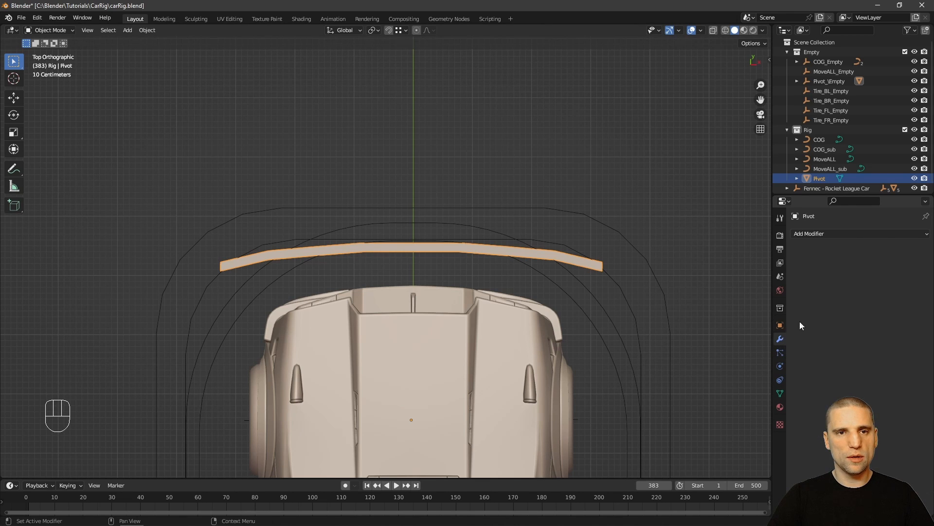
click(827, 234)
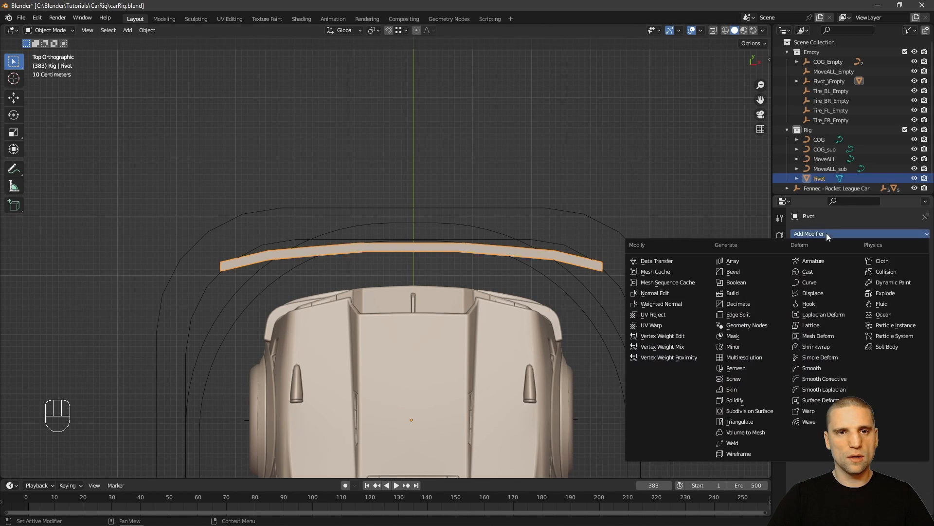
click(749, 412)
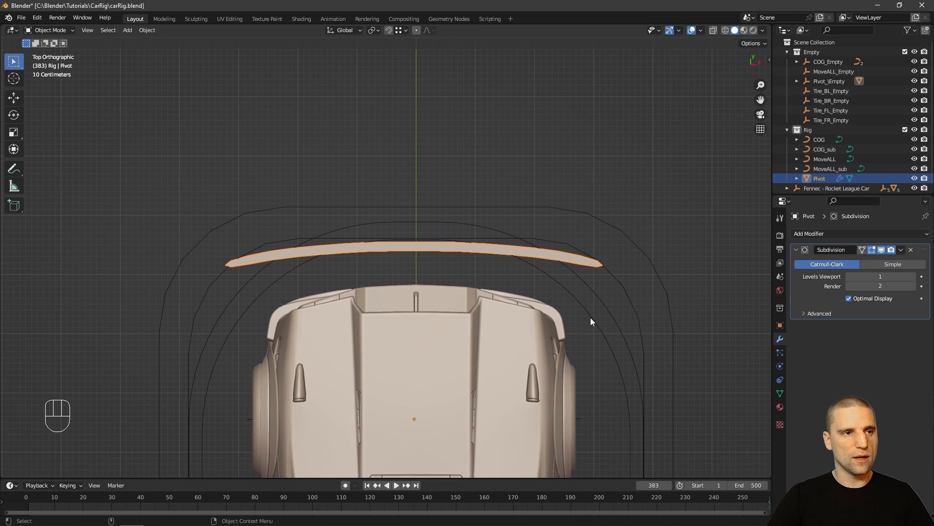
Move the vertices at both ends of the Pivot strip farther back along Y to deepen the arc.
key(Tab)
drag(636, 230, 586, 299)
shift+drag(252, 287, 219, 231)
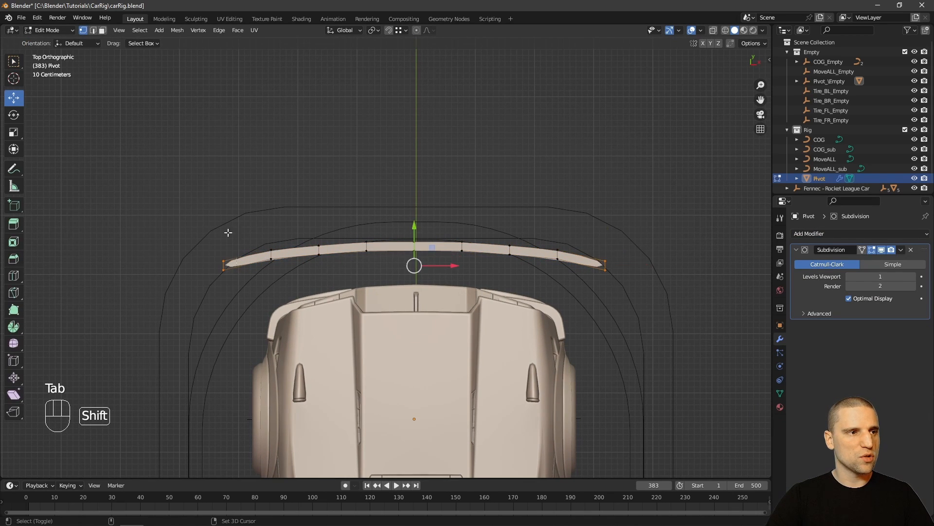
drag(414, 230, 414, 246)
key(Tab)
alt+drag(276, 240, 440, 197)
Move the vertices along the Pivot strip's front edge back about 0.07 m along Y to narrow the strip.
key(Tab)
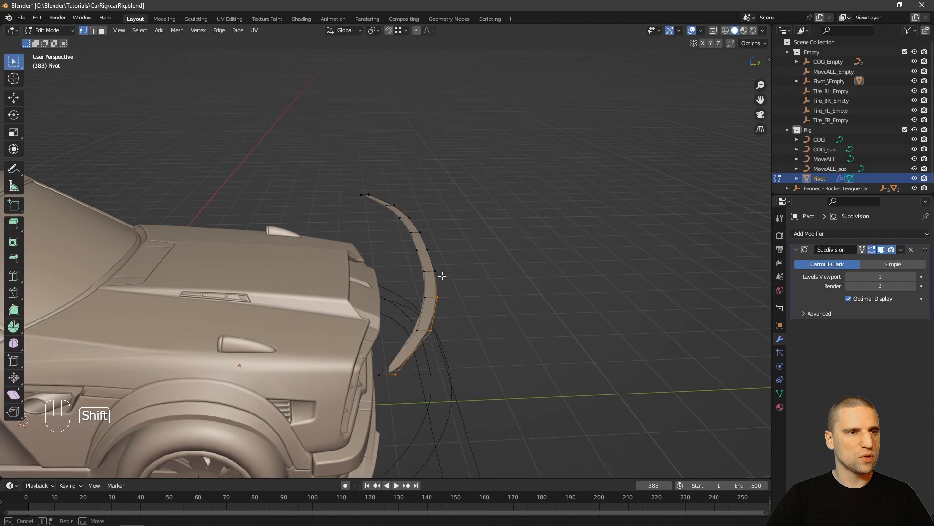
shift+drag(442, 275, 417, 227)
shift+drag(377, 201, 366, 192)
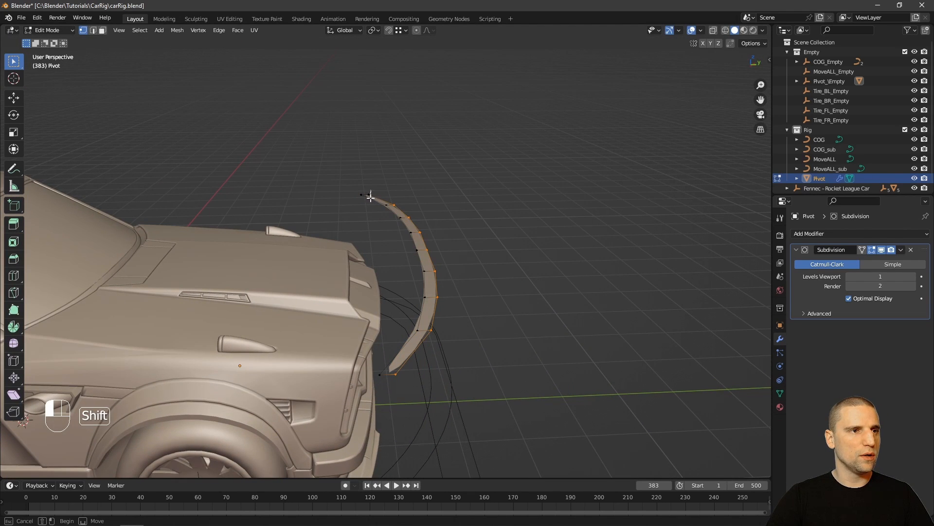
key(space)
drag(450, 249, 443, 248)
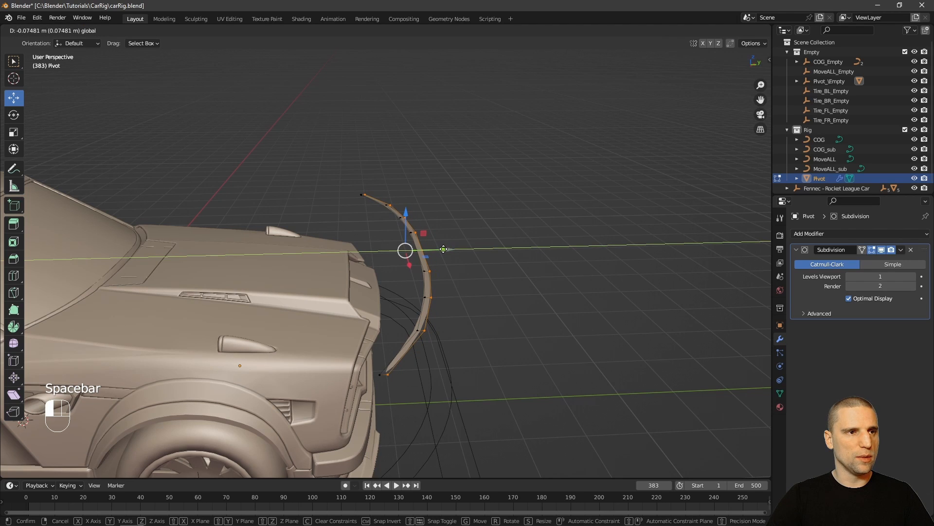
drag(443, 249, 443, 249)
key(Tab)
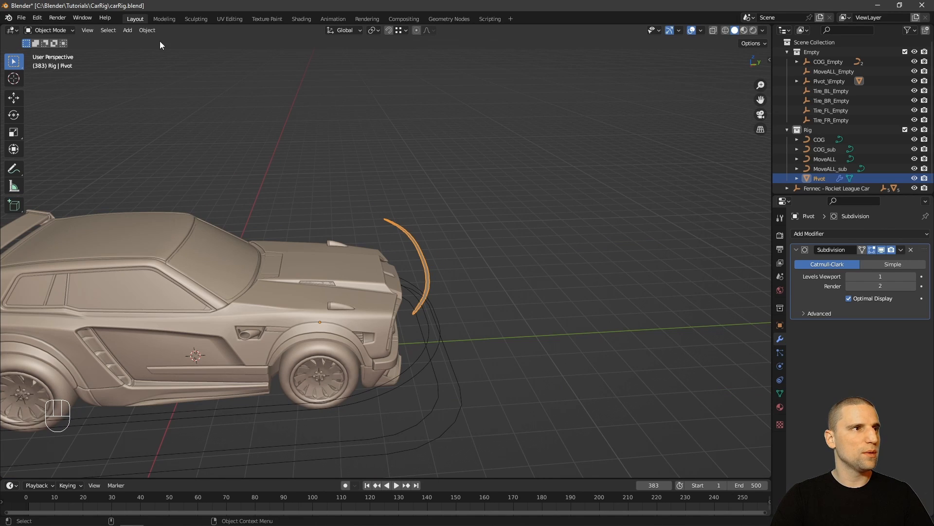
Convert the Pivot mesh to a curve and deselect it.
click(147, 30)
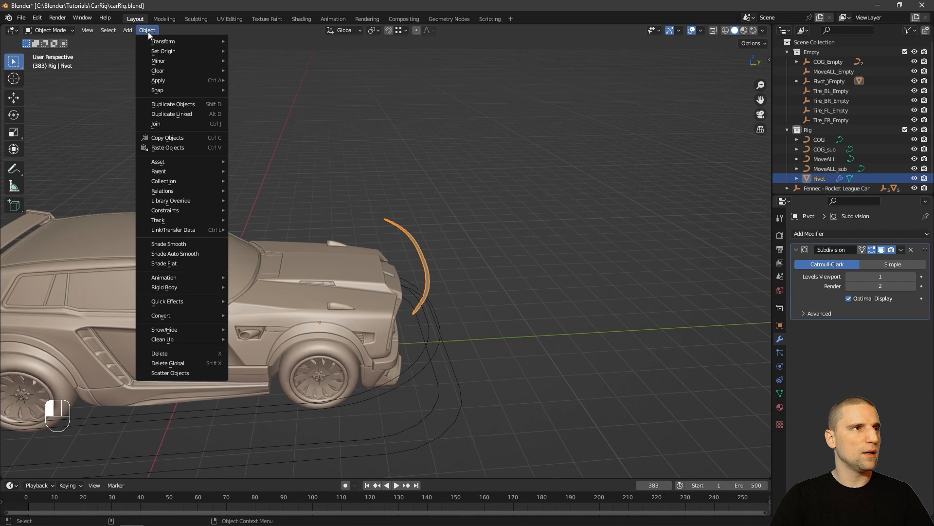
mouse_move(183, 316)
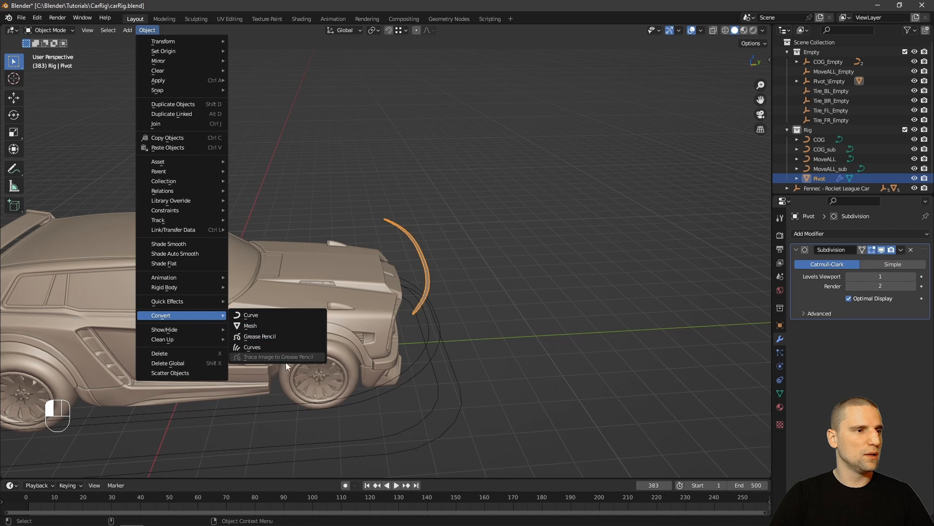
click(250, 315)
key(alt+a)
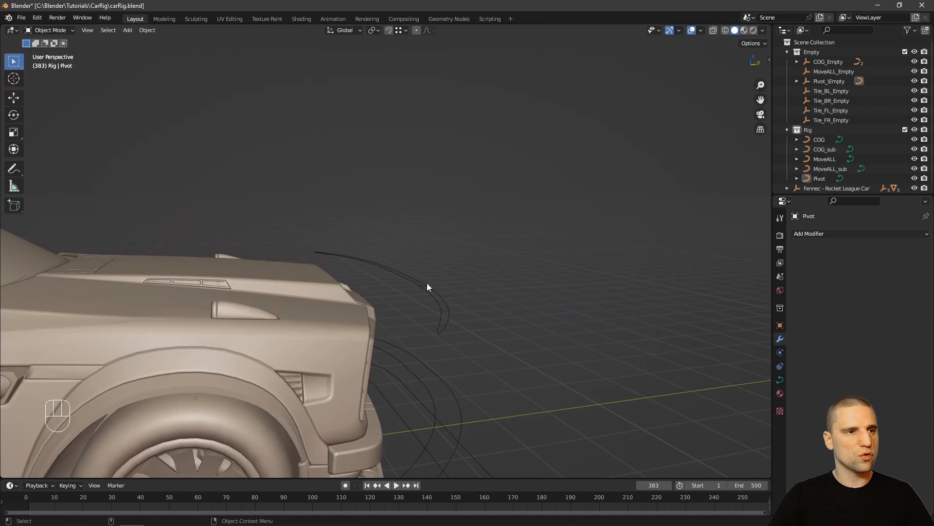
Try rotating the Pivot curve about the X axis, undo the rotation, and inspect its transform values.
click(425, 288)
middle_drag(425, 289, 433, 256)
key(space)
click(389, 275)
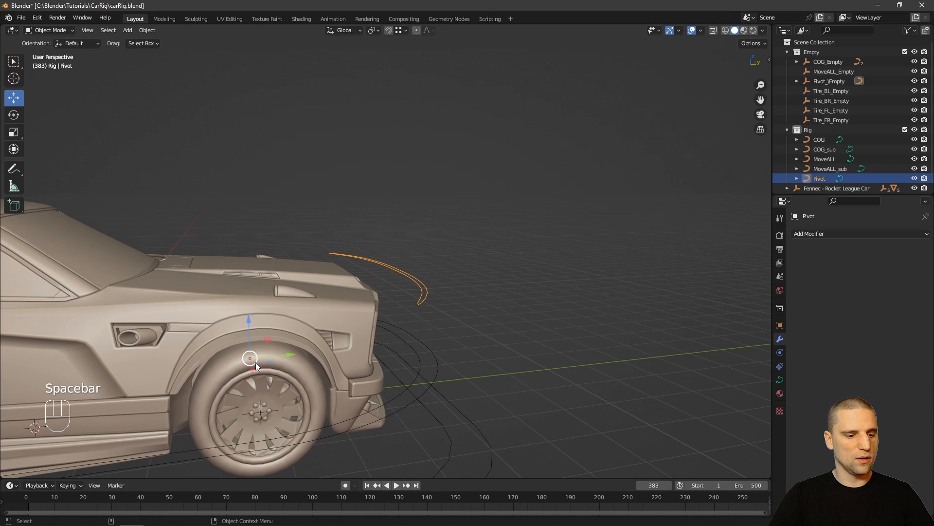
key(space)
drag(238, 326, 250, 322)
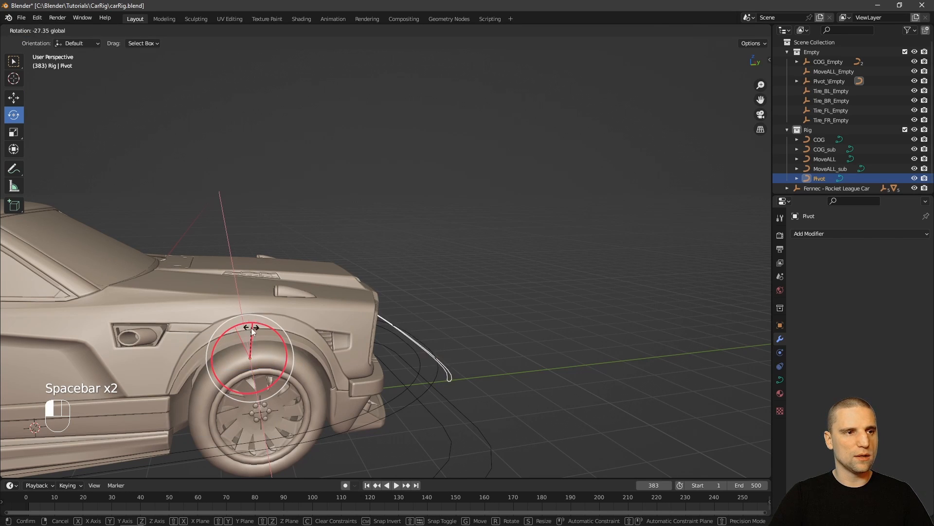
key(ctrl+z)
key(w)
key(n)
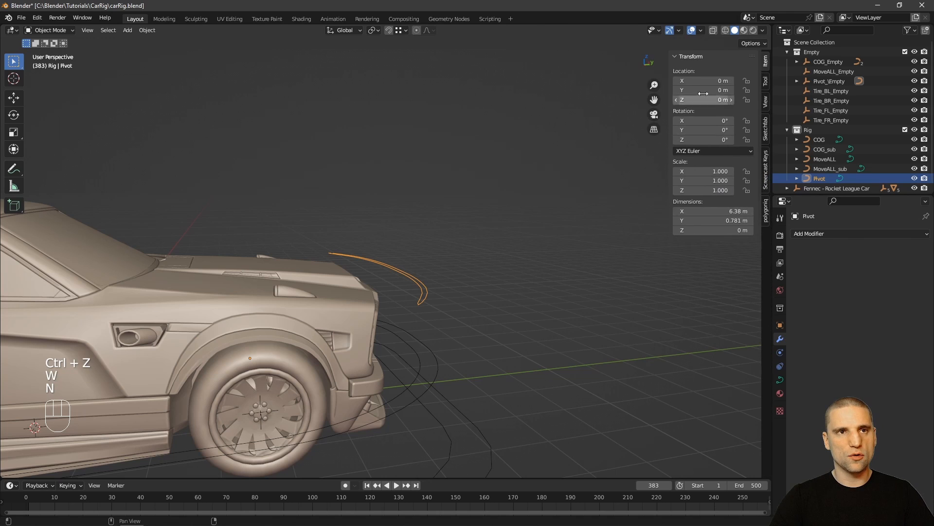
key(n)
Duplicate the Pivot curve in place.
middle_drag(396, 293, 434, 287)
key(shift+d)
right_click(402, 271)
key(KP_7)
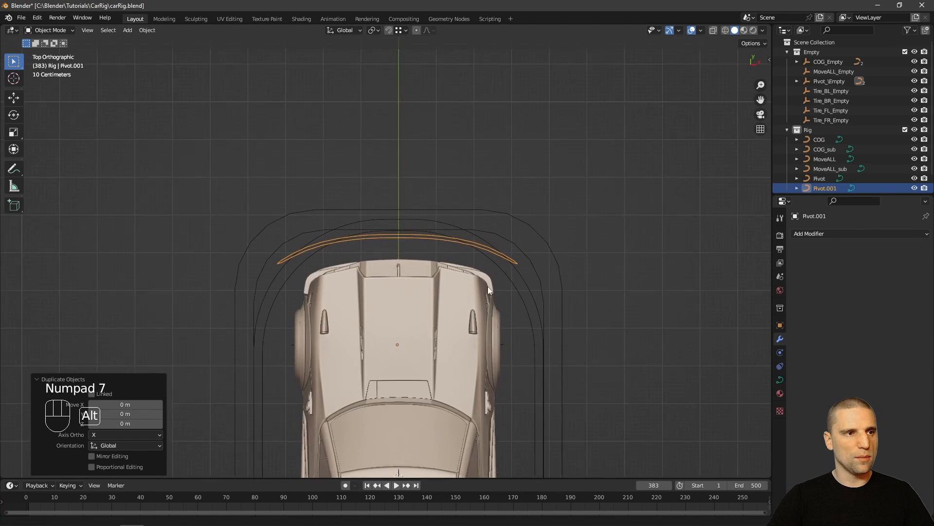
Scale up all points of the duplicated Pivot curve in Edit Mode and move them forward, beyond the original arc.
key(Tab)
alt+right_drag(437, 317, 432, 307)
alt+middle_drag(432, 307, 428, 322)
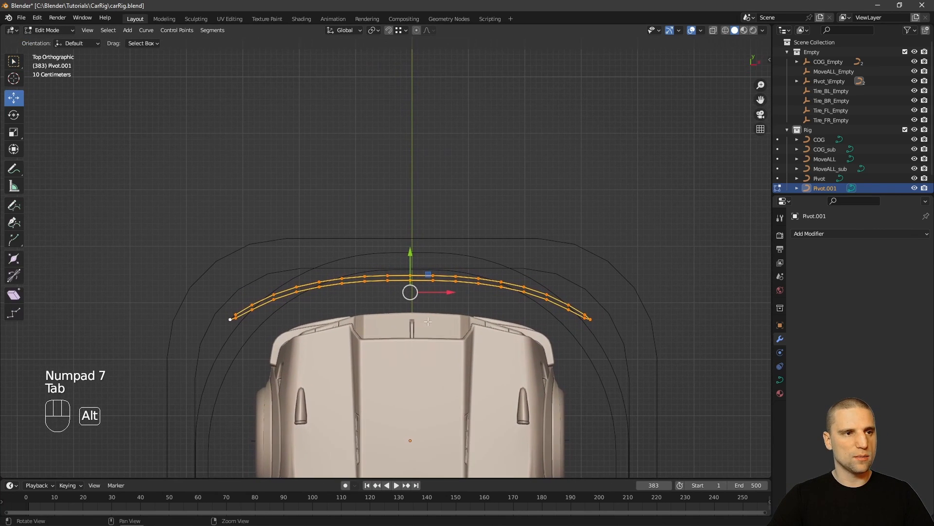
key(a)
key(a)
key(a)
key(s)
click(468, 283)
key(space)
click(465, 285)
key(Tab)
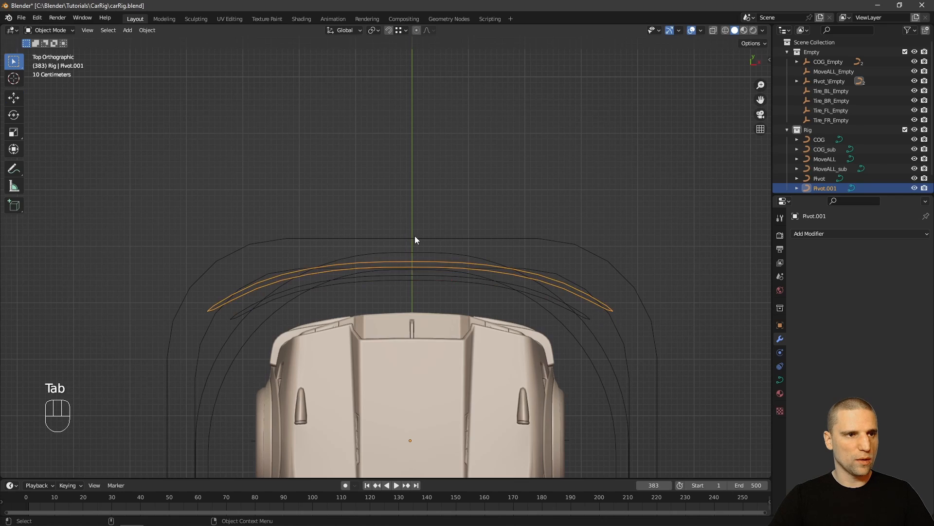
Rename the inner arc, closest to the car, as Pivot_sub.
alt+middle_drag(415, 236, 436, 226)
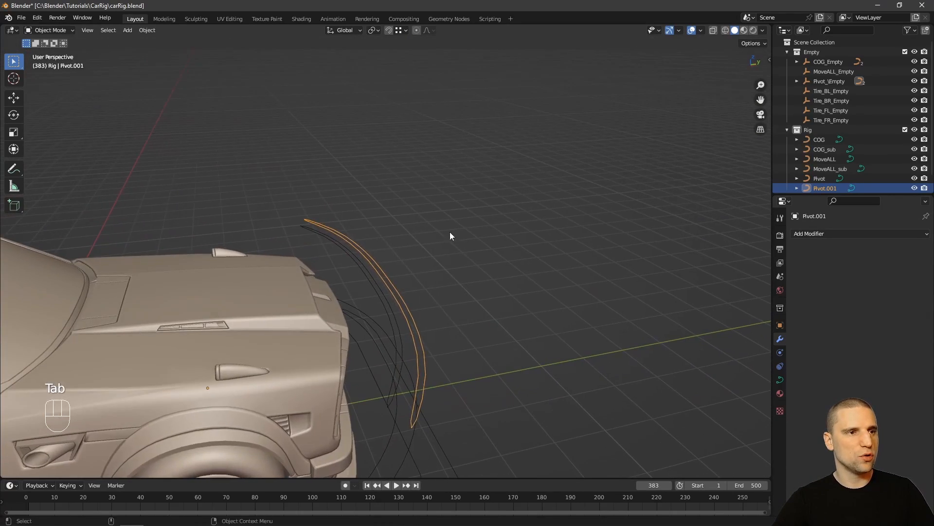
click(435, 227)
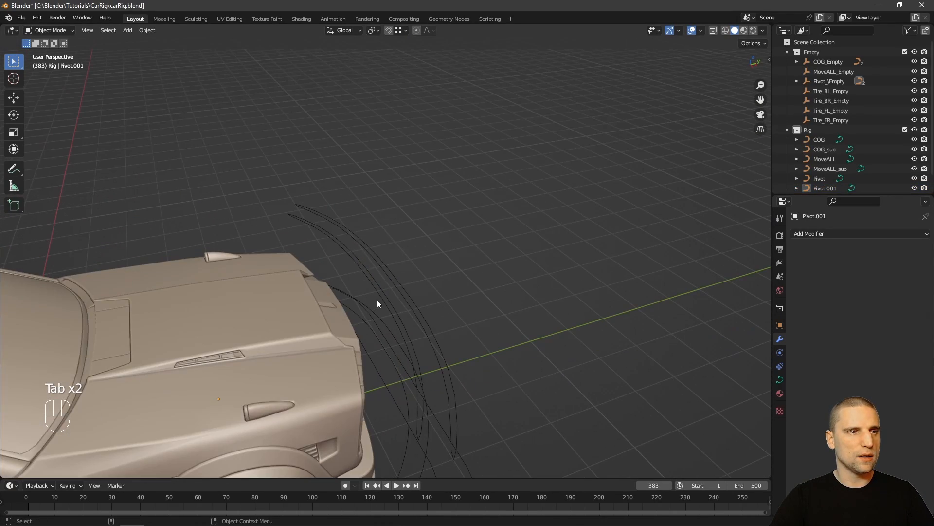
click(381, 299)
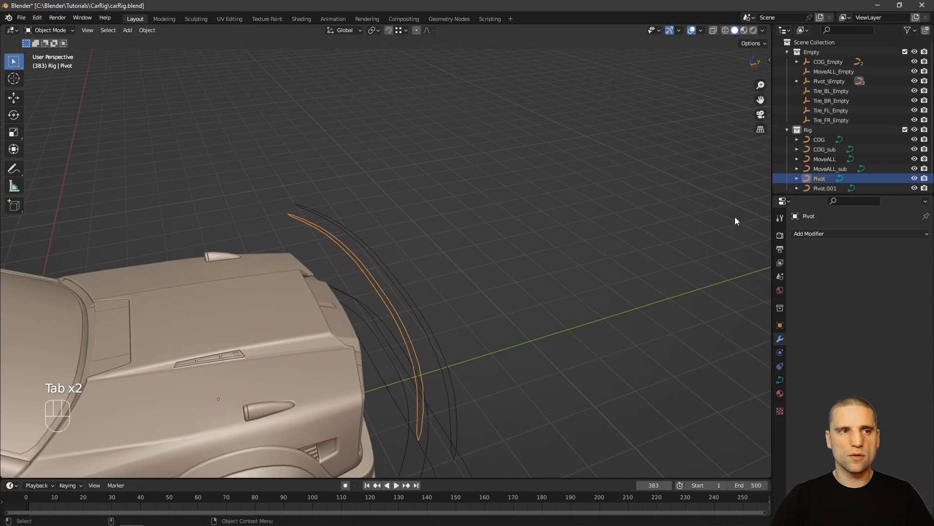
double_click(819, 178)
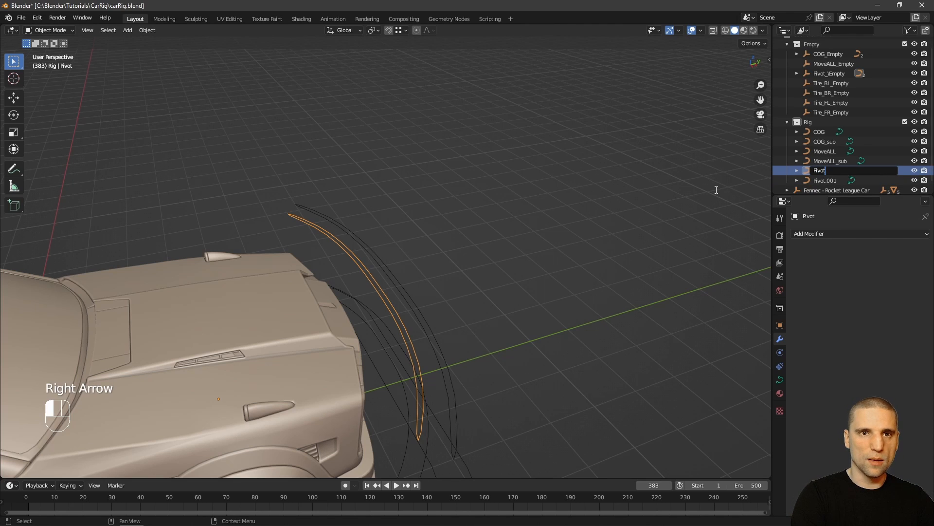
text(_su)
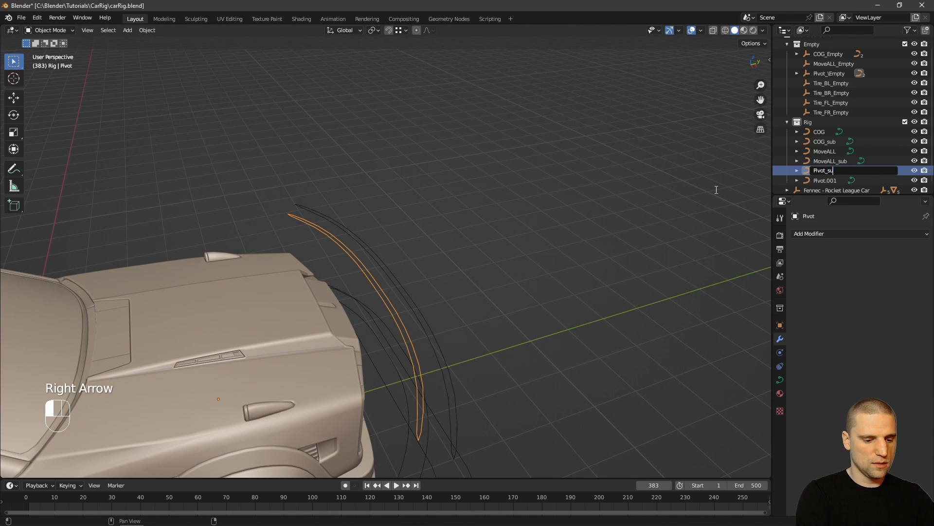
text(b)
key(Return)
Rename the outer, larger arc as Pivot.
click(402, 287)
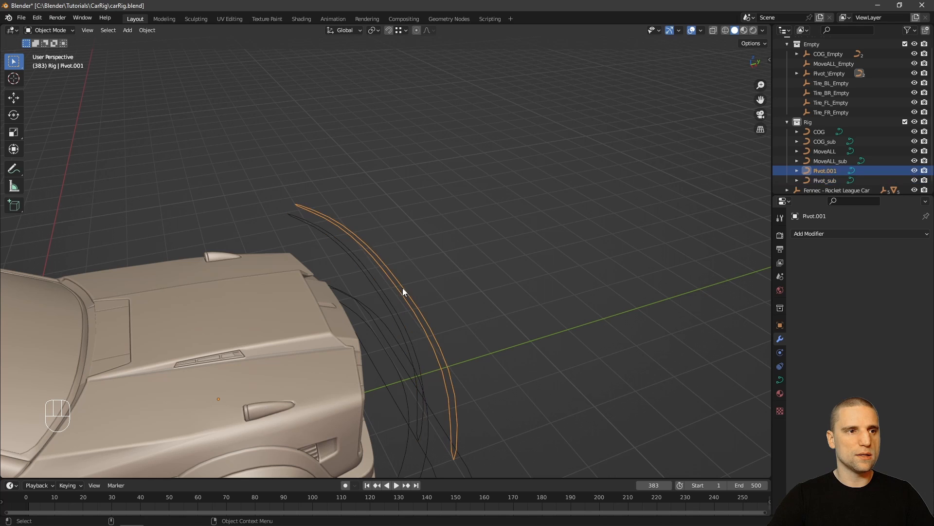
double_click(827, 170)
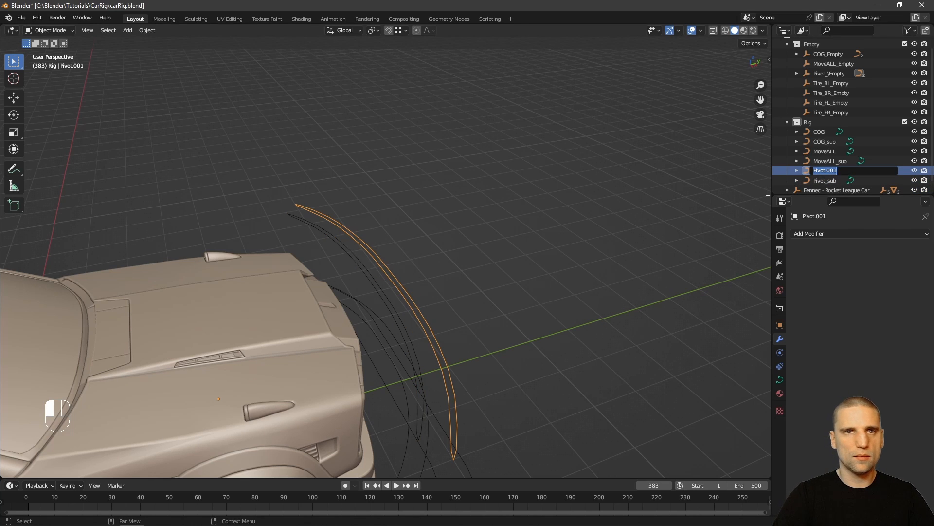
key(BackSpace)
key(BackSpace)
key(BackSpace)
key(Return)
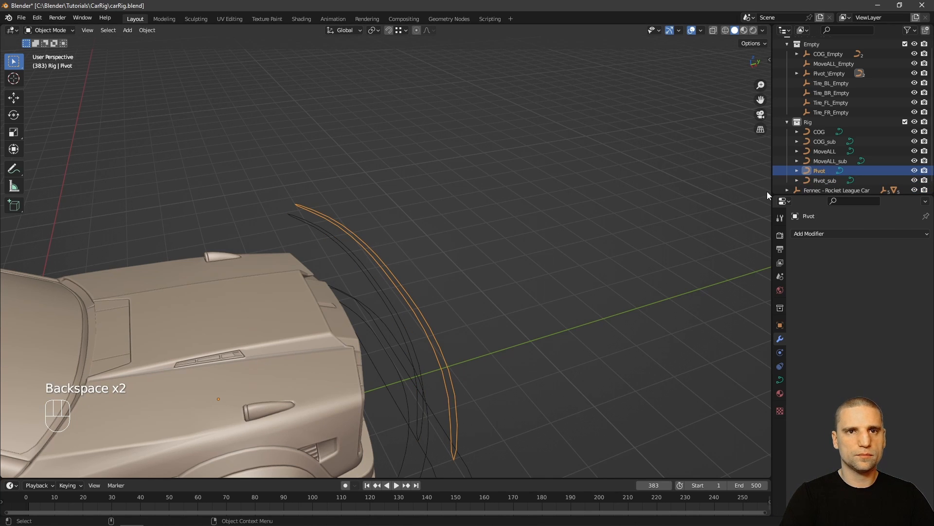
alt+middle_drag(413, 252, 423, 259)
scroll(428, 245, down, 5)
key(Tab)
key(Tab)
click(446, 270)
alt+drag(446, 270, 446, 234)
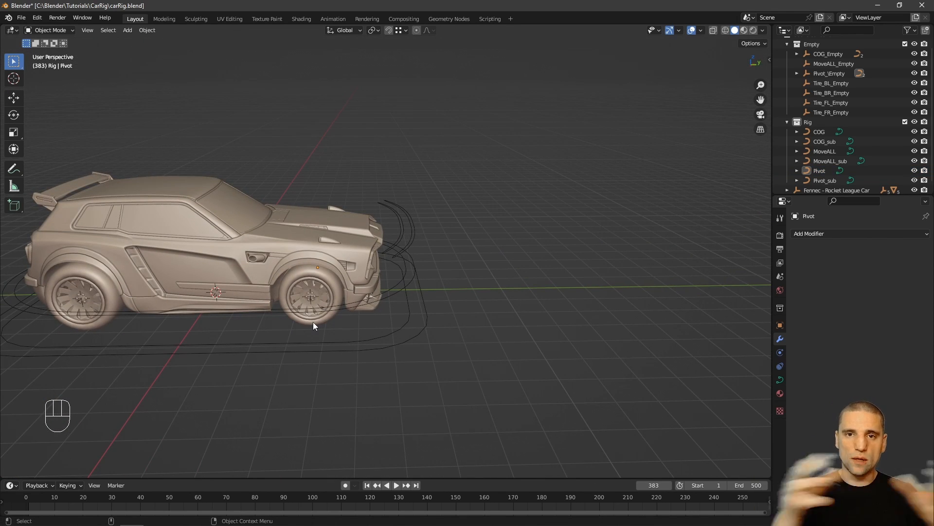
Add a Bezier circle with a 1 m radius at the world origin.
alt+middle_drag(467, 306, 579, 295)
scroll(579, 295, up, 2)
key(t)
alt+middle_drag(412, 309, 417, 317)
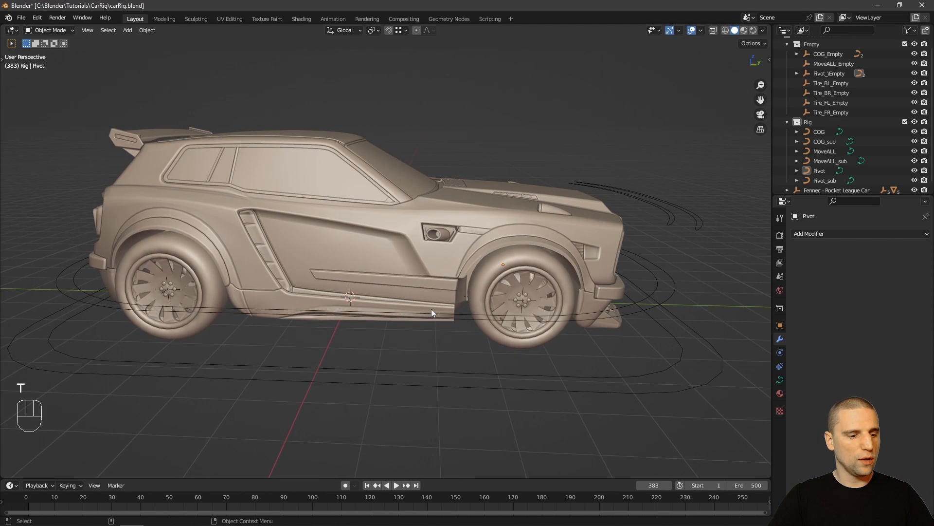
key(shift+a)
mouse_move(428, 311)
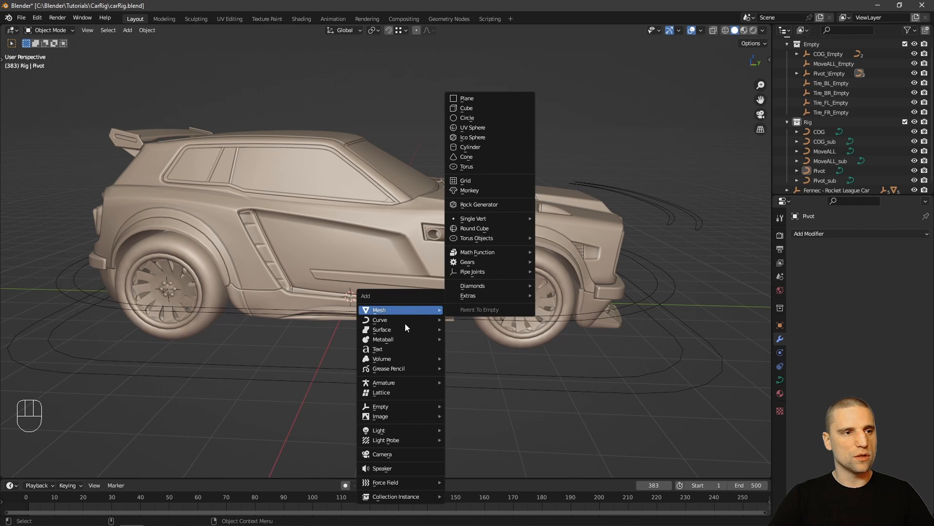
mouse_move(391, 321)
click(471, 329)
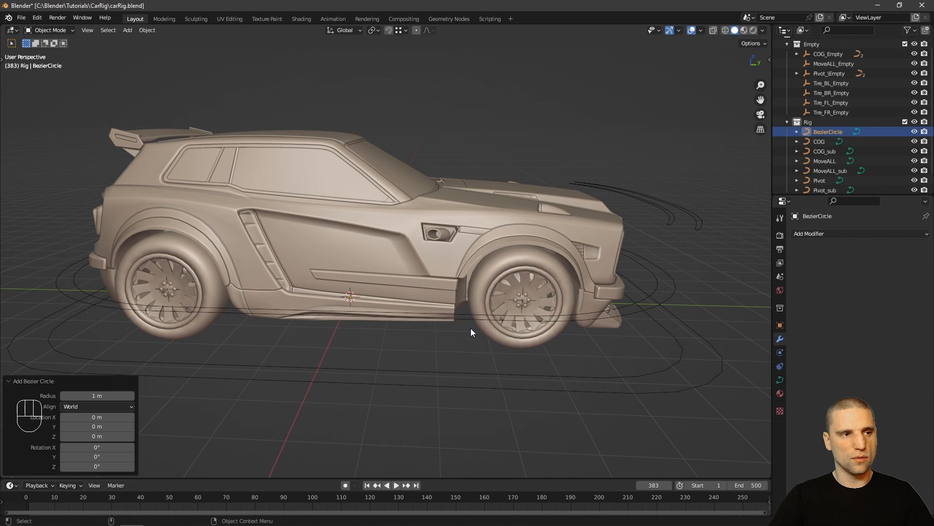
Set Tire_FR_Empty as the parent of the Bezier circle.
alt+drag(434, 318, 366, 303)
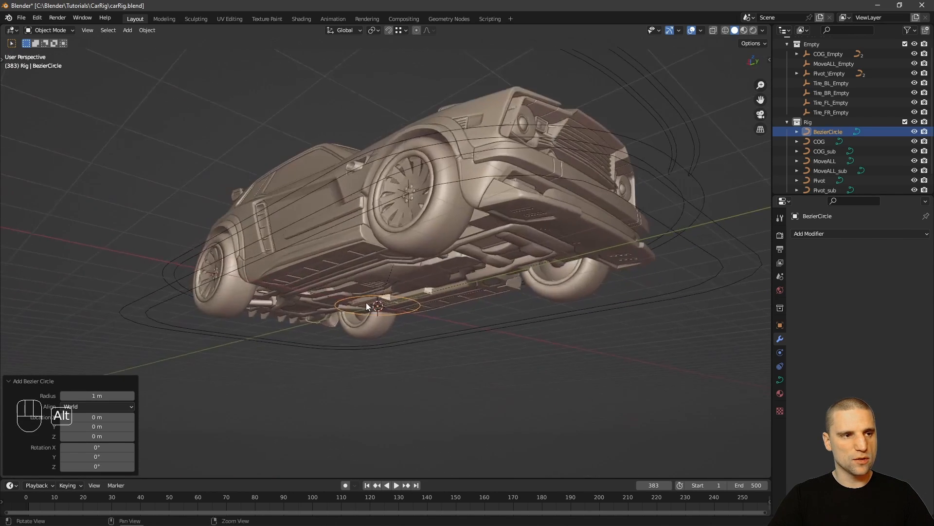
scroll(366, 303, up, 2)
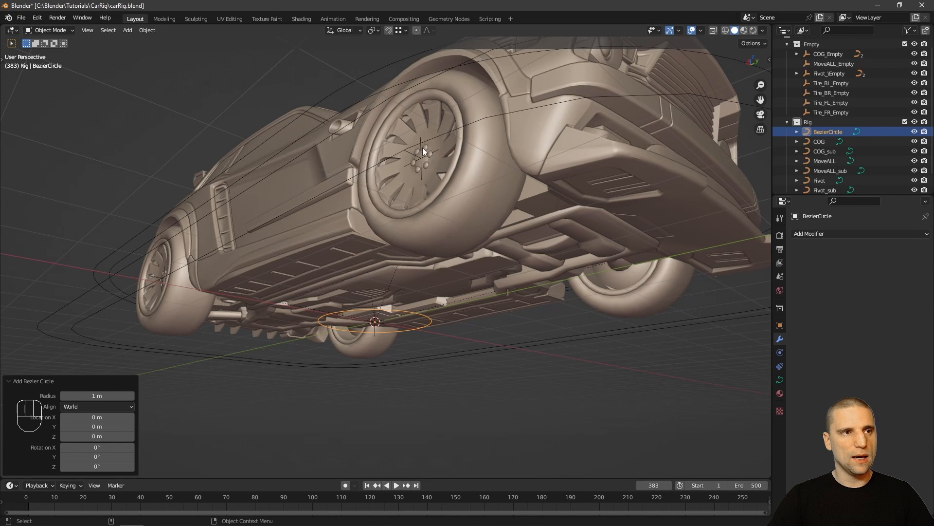
mouse_move(451, 305)
alt+mouse_down()
mouse_move(469, 311)
mouse_move(436, 306)
alt+mouse_up()
alt+drag(435, 302, 453, 321)
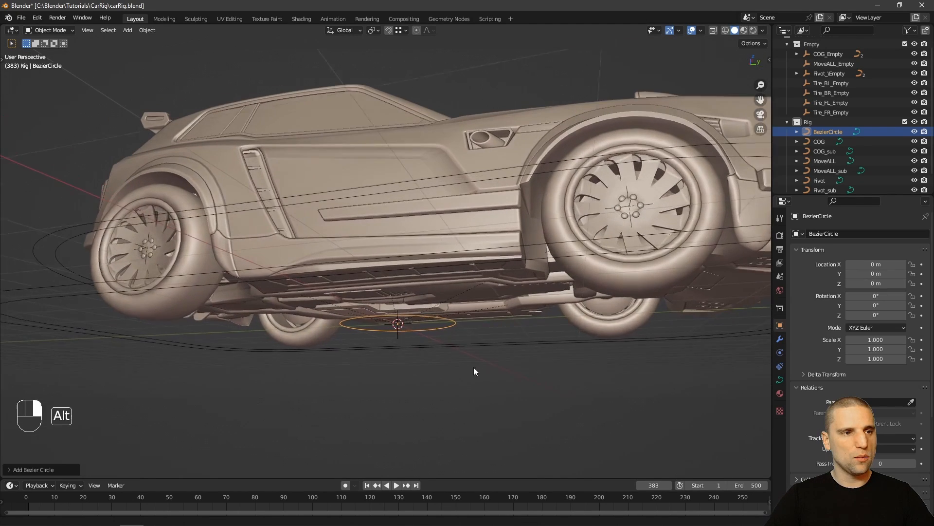
alt+drag(474, 366, 524, 360)
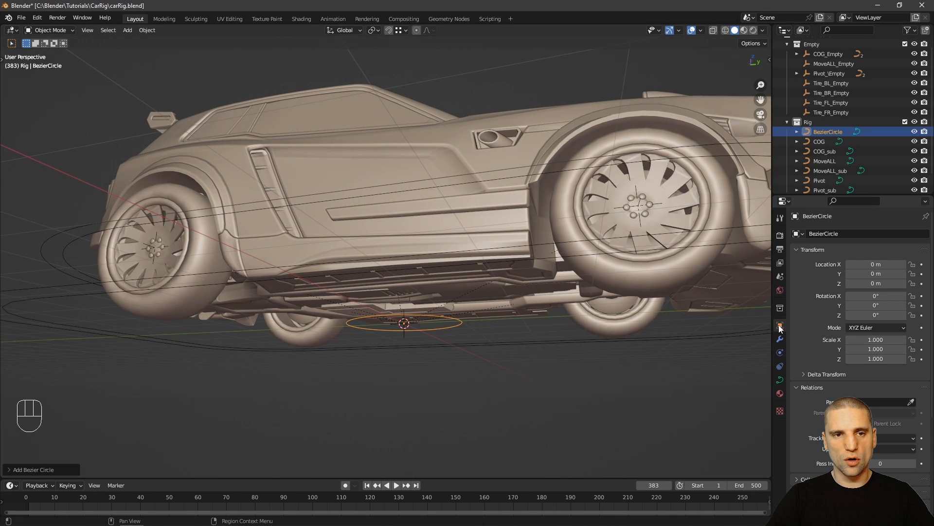
click(882, 404)
text(empty)
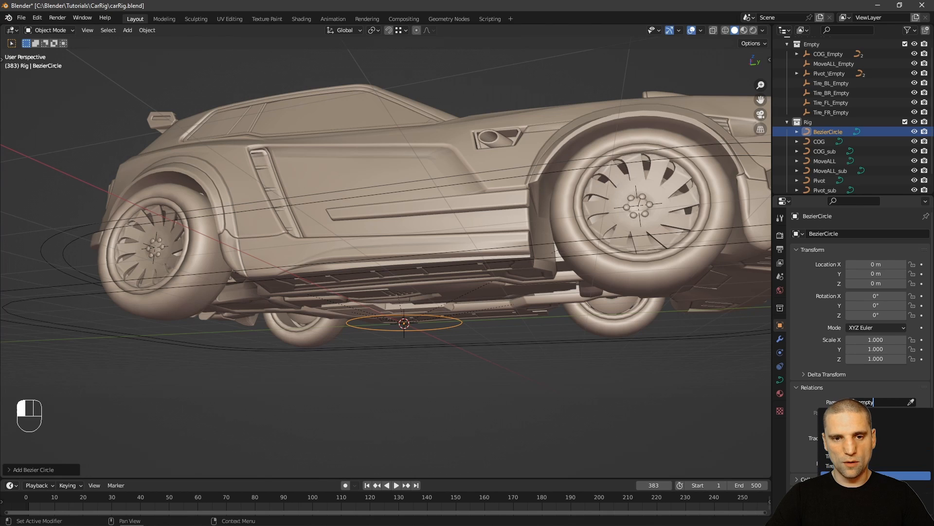
click(856, 475)
Rotate the circle's points upright in Edit Mode so the circle lies parallel to the face of the front right wheel.
alt+drag(656, 210, 601, 302)
key(Tab)
key(space)
click(589, 327)
drag(562, 272, 549, 306)
key(w)
Scale the circle's points up until the circle extends past the rim of the front right wheel.
key(s)
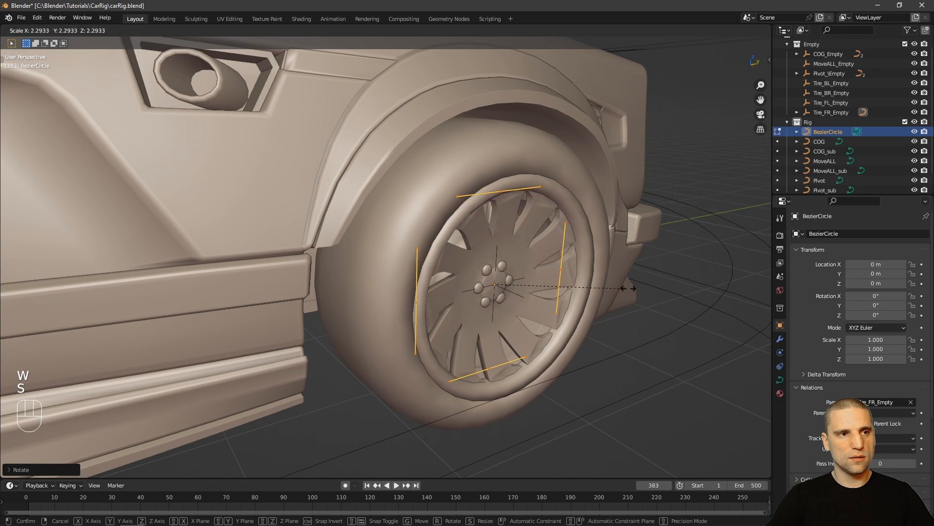
click(587, 293)
key(KP_1)
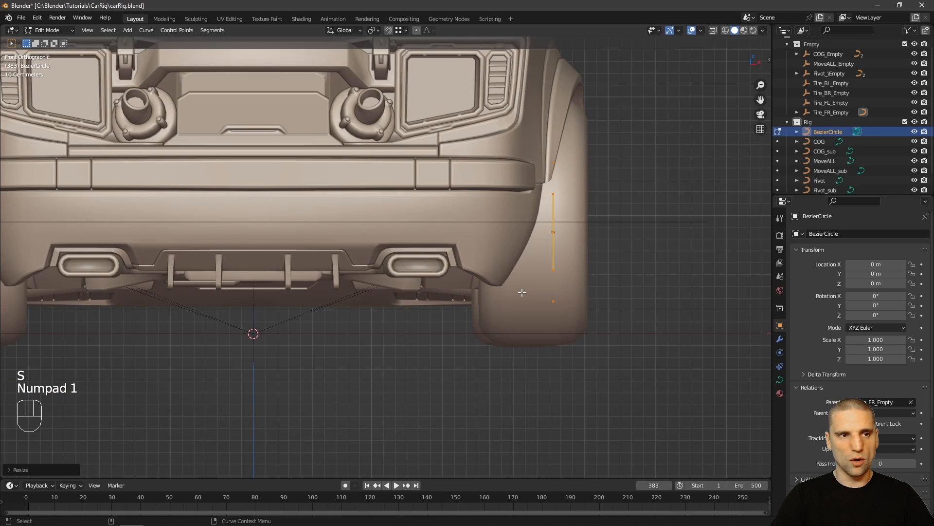
key(KP_3)
alt+middle_drag(547, 285, 566, 337)
alt+right_drag(566, 336, 599, 287)
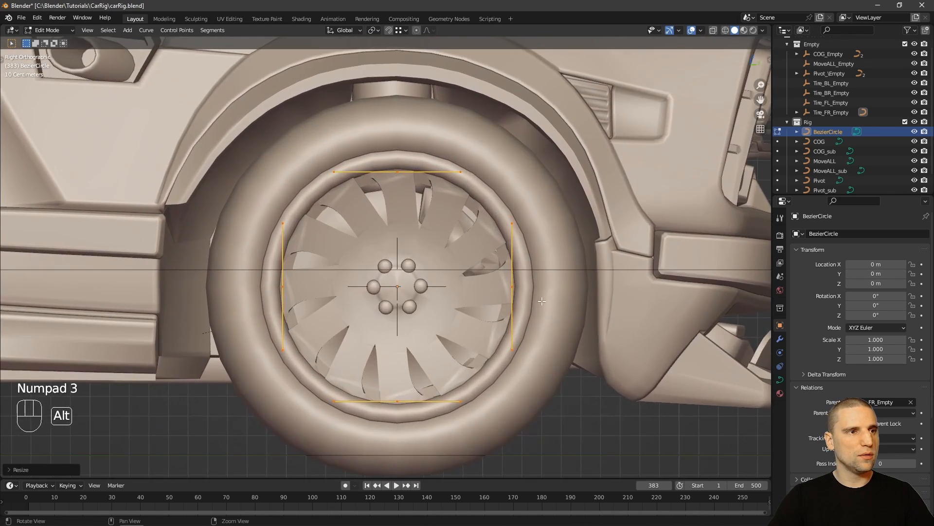
alt+drag(462, 331, 526, 359)
key(s)
Move the circle's points along the wheel's axle so the circle sits just outside the front right wheel's face.
key(space)
alt+right_drag(512, 277, 609, 355)
alt+drag(608, 355, 648, 348)
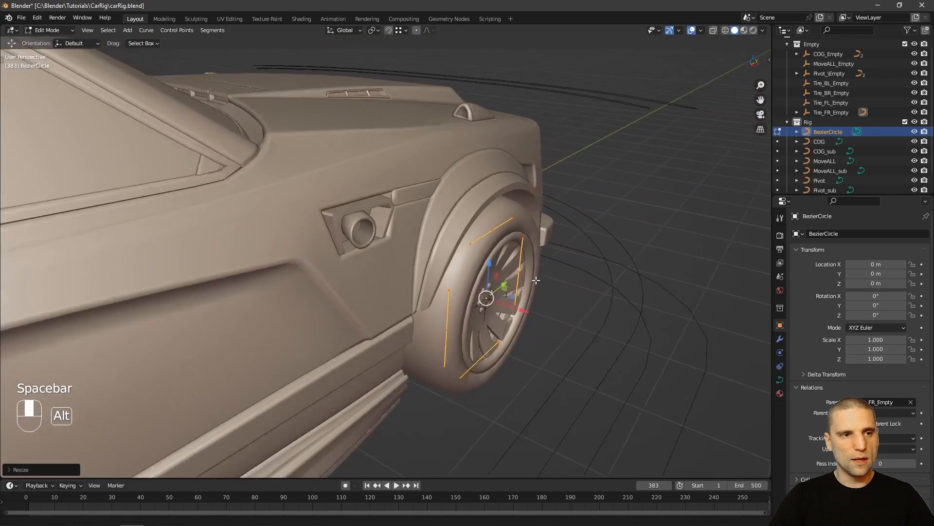
alt+right_drag(647, 348, 608, 311)
mouse_move(504, 312)
mouse_down()
mouse_move(546, 327)
mouse_move(547, 311)
mouse_move(557, 342)
mouse_move(559, 290)
mouse_move(559, 304)
mouse_move(560, 294)
mouse_move(509, 302)
mouse_up()
key(Tab)
click(447, 219)
scroll(447, 219, down, 6)
alt+drag(448, 219, 428, 232)
scroll(456, 230, up, 4)
scroll(457, 230, up, 3)
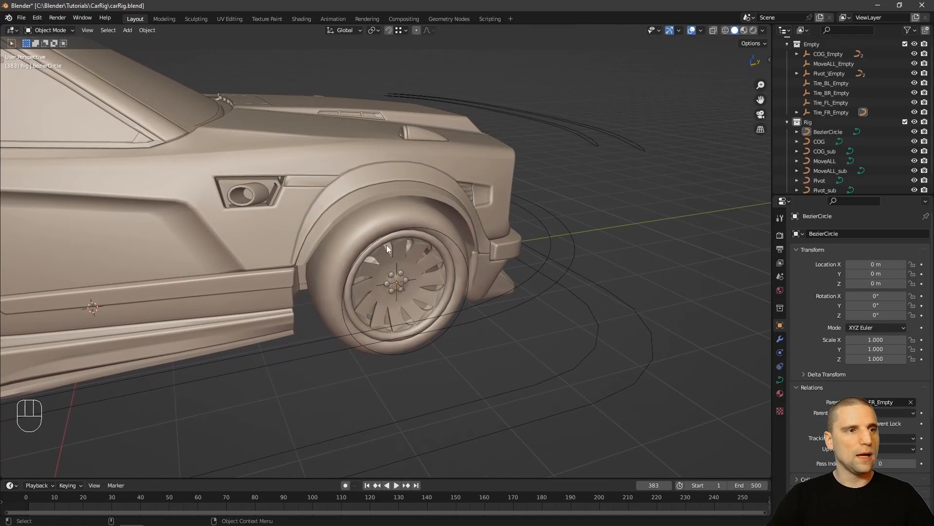
Rename the Bezier circle around the front right wheel as Tire_FR.
click(429, 229)
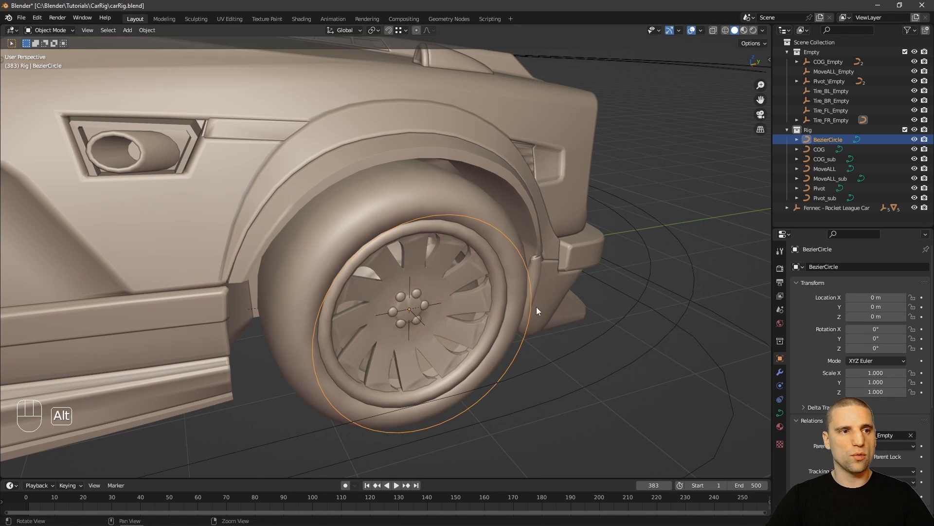
alt+drag(537, 307, 506, 305)
click(837, 266)
text(Tire_FR)
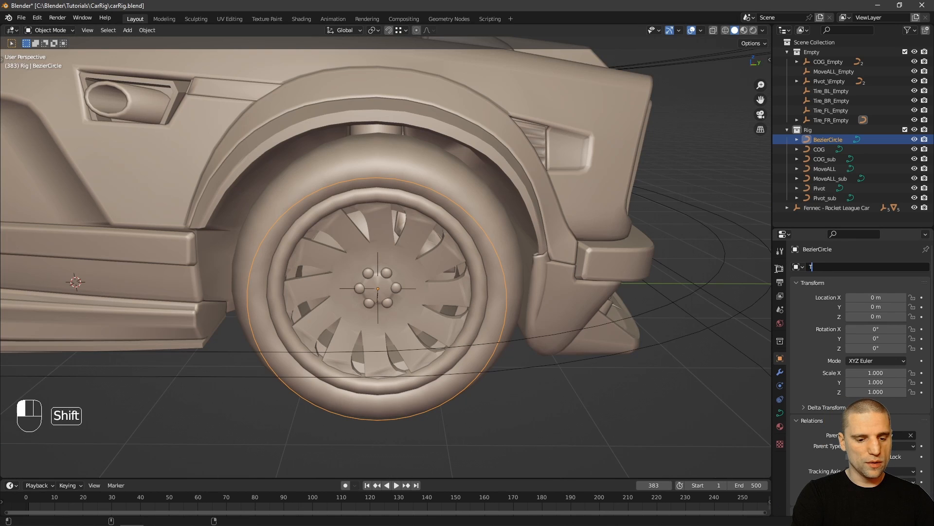
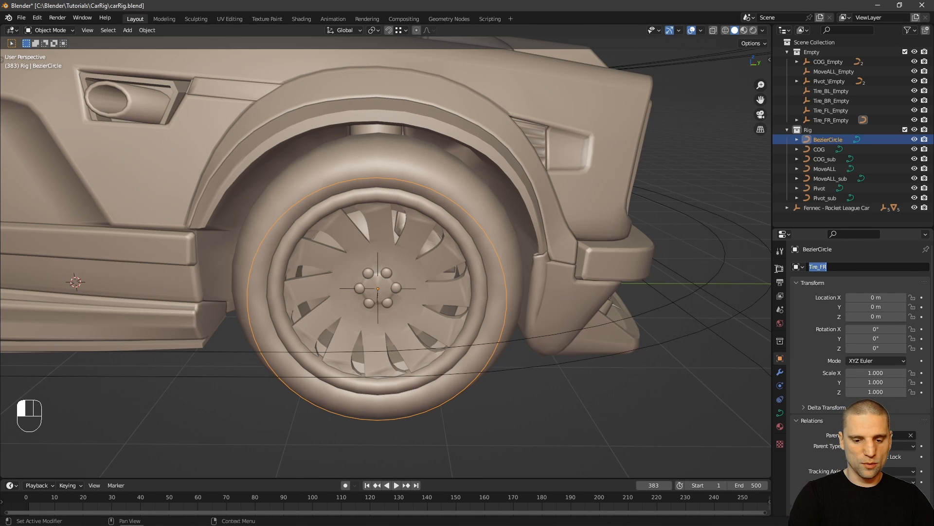
key(Return)
Duplicate the Tire_FR circle in place.
scroll(536, 322, down, 5)
alt+right_drag(536, 322, 535, 325)
alt+drag(536, 325, 531, 351)
key(shift+d)
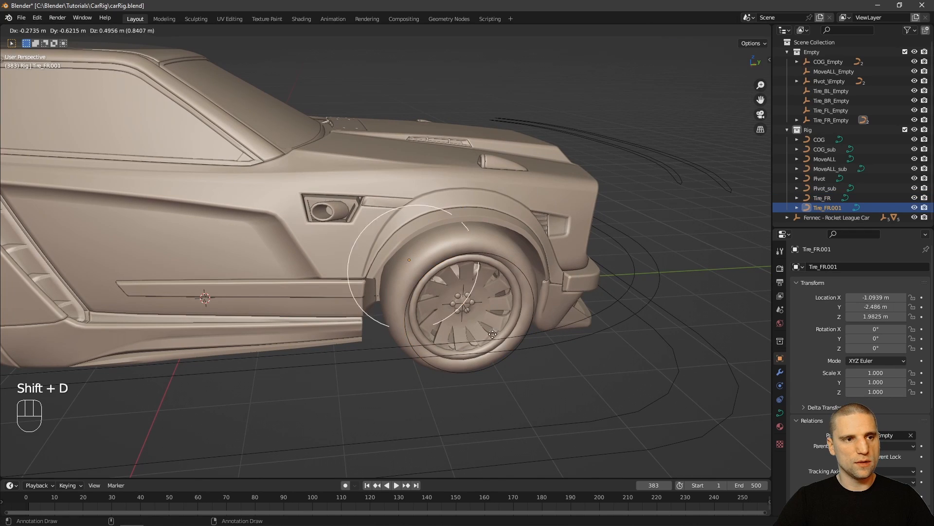
right_click(553, 320)
Scale the duplicated circle's points up in Edit Mode until the circle slightly exceeds the front right tire's outer edge.
alt+drag(555, 325, 313, 284)
key(Tab)
alt+drag(489, 284, 531, 307)
key(KP_3)
key(s)
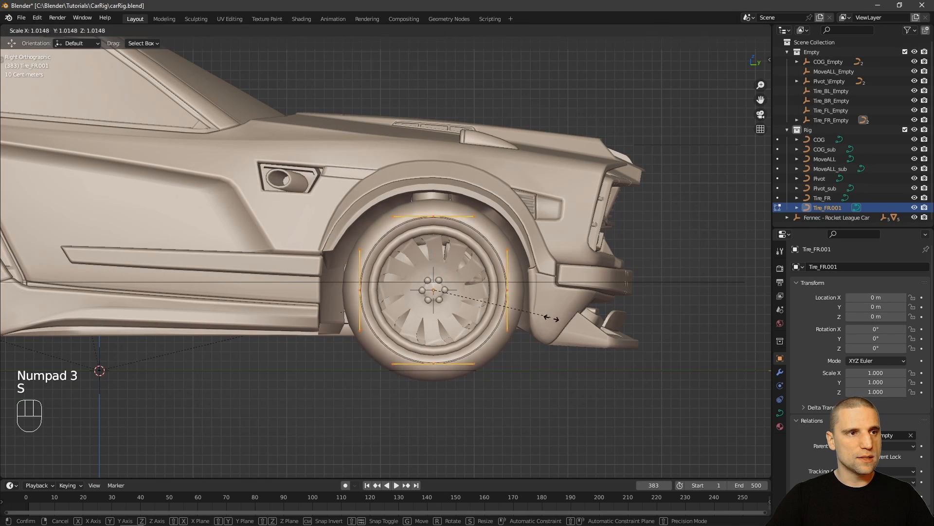
click(573, 322)
Select only the front and rear points of the duplicated circle and stretch their handles vertically to flatten the circle's sides.
ctrl+drag(530, 424, 355, 381)
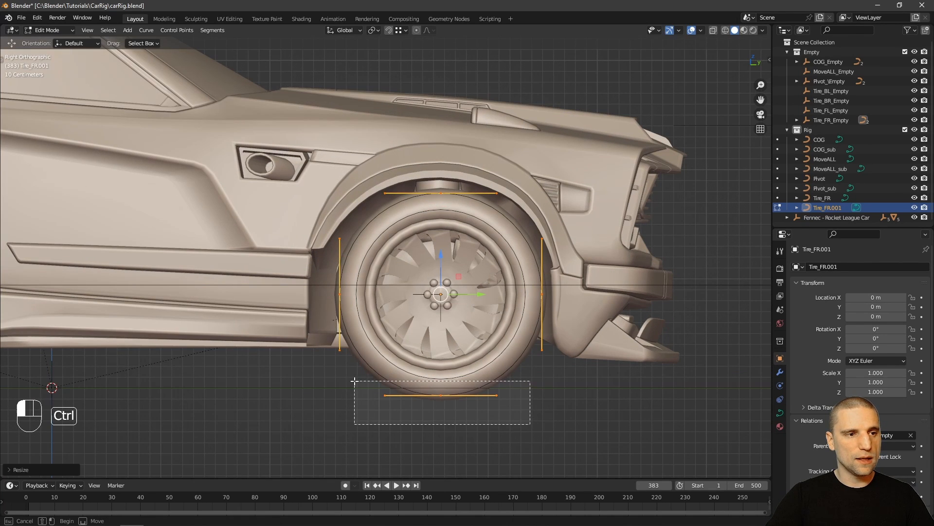
ctrl+drag(551, 199, 355, 166)
ctrl+drag(305, 281, 389, 304)
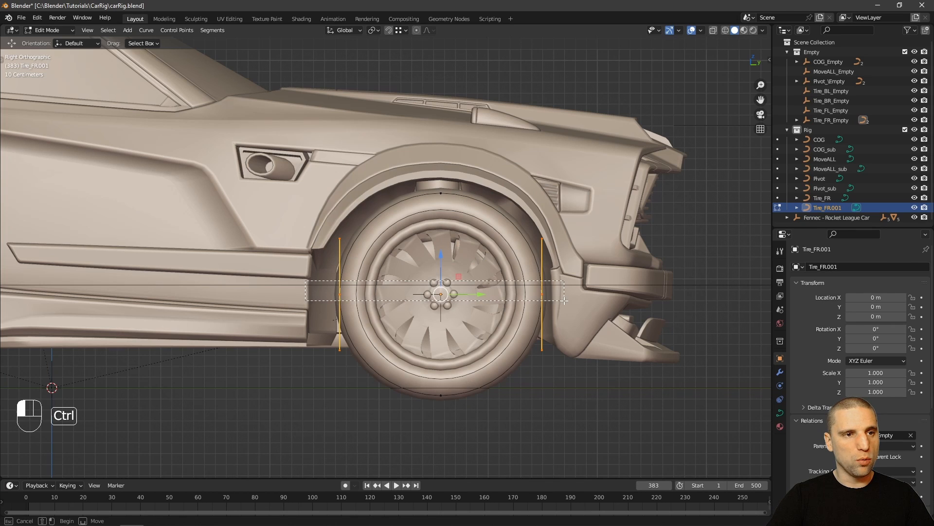
ctrl+drag(564, 301, 547, 296)
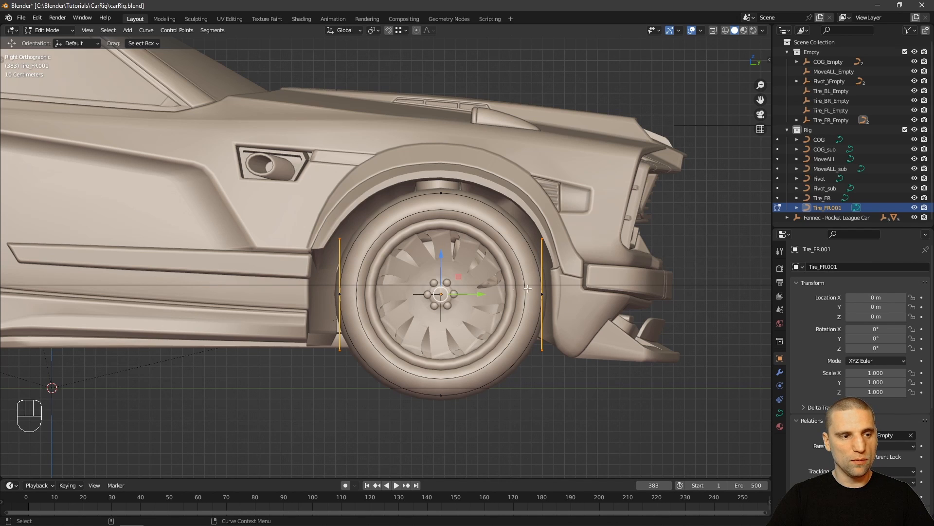
key(space)
drag(441, 258, 442, 239)
Stretch the handles of the duplicated circle's upper and lower points horizontally to form a rounded square.
key(w)
drag(465, 439, 435, 171)
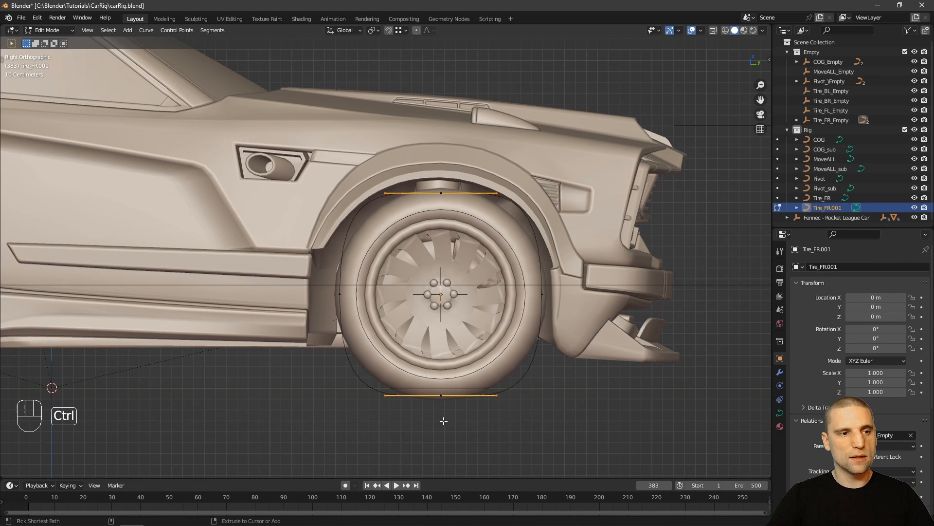
key(space)
drag(477, 295, 515, 294)
key(Tab)
alt+drag(514, 255, 498, 247)
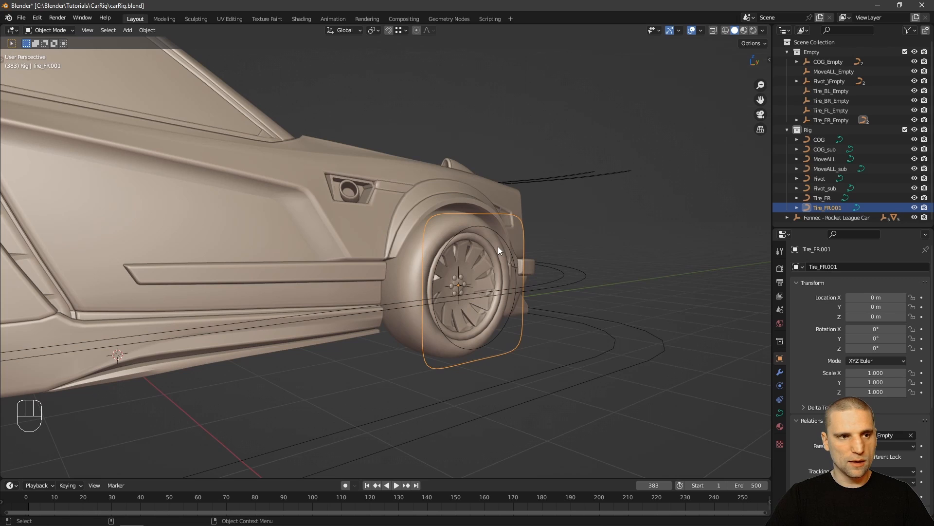
Scale all points of the rounded square down slightly in Edit Mode so it fits closer around the front right wheel.
key(KP_3)
alt+middle_drag(442, 343, 429, 339)
alt+right_drag(429, 339, 453, 352)
alt+middle_drag(453, 353, 431, 362)
key(Tab)
alt+right_drag(431, 362, 490, 339)
key(a)
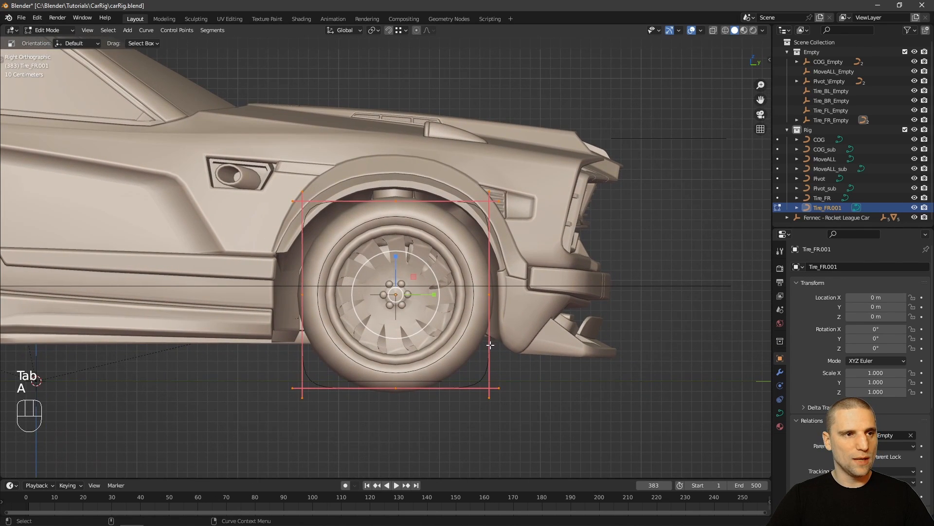
key(s)
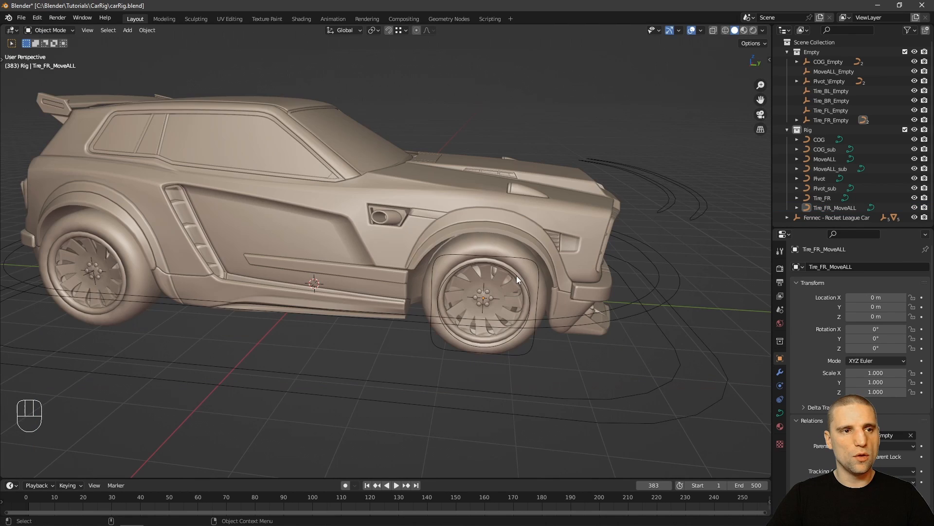
Duplicate the rounded-square curve Tire_FR_MoveALL in place.
click(525, 259)
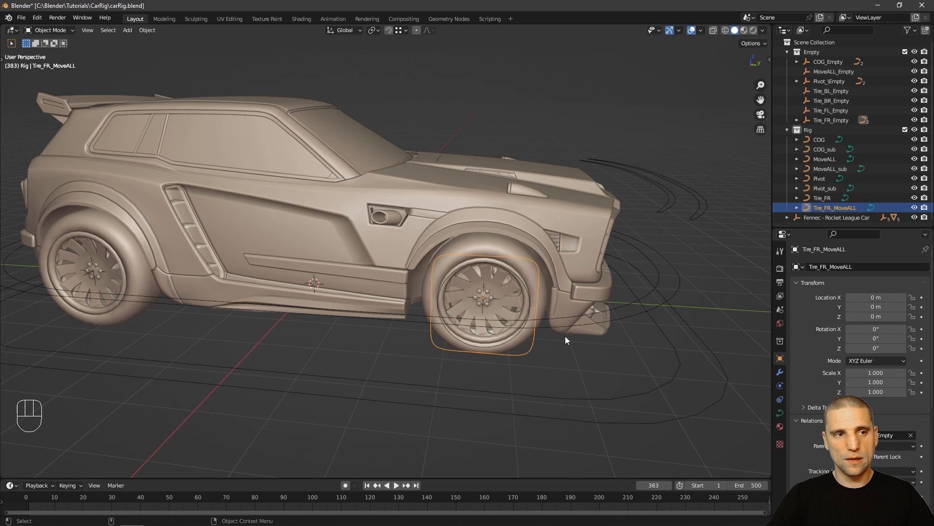
alt+drag(574, 357, 481, 323)
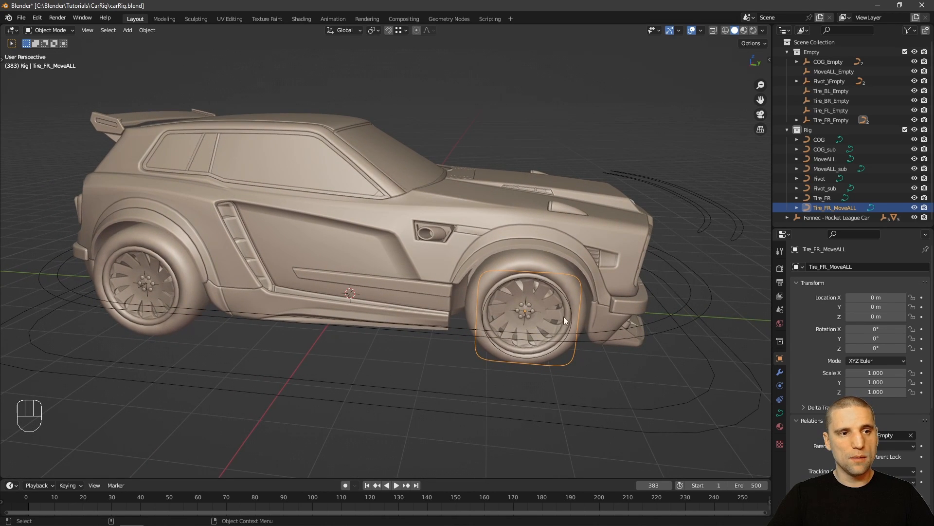
mouse_move(545, 344)
alt+mouse_down()
mouse_move(563, 309)
mouse_move(516, 326)
mouse_move(573, 375)
mouse_move(550, 349)
alt+mouse_up()
click(574, 375)
click(543, 361)
key(shift+d)
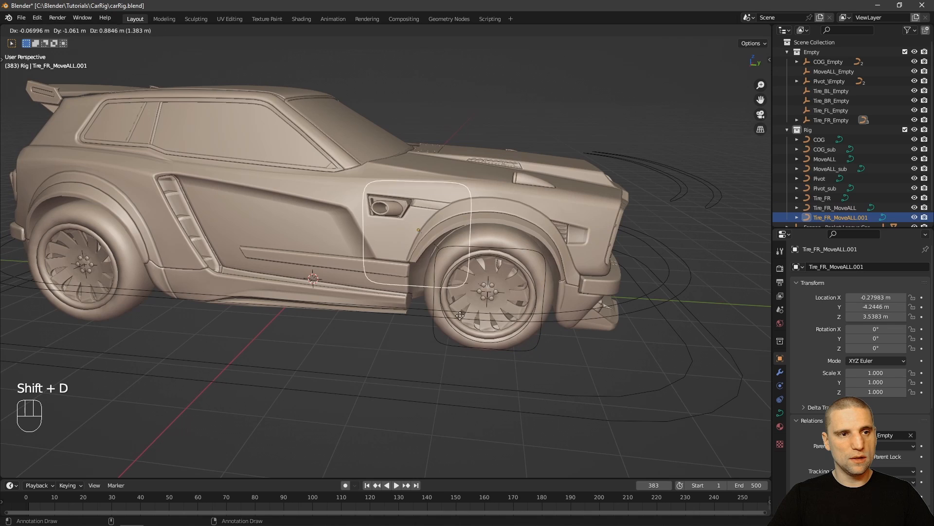
right_click(531, 289)
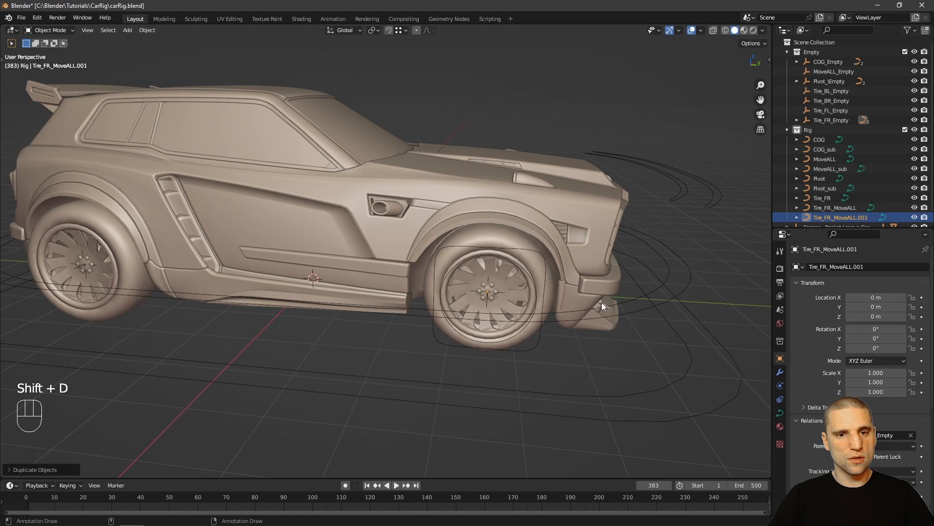
Replace the parent of the duplicated rounded square with Tire_BR_Empty.
click(911, 436)
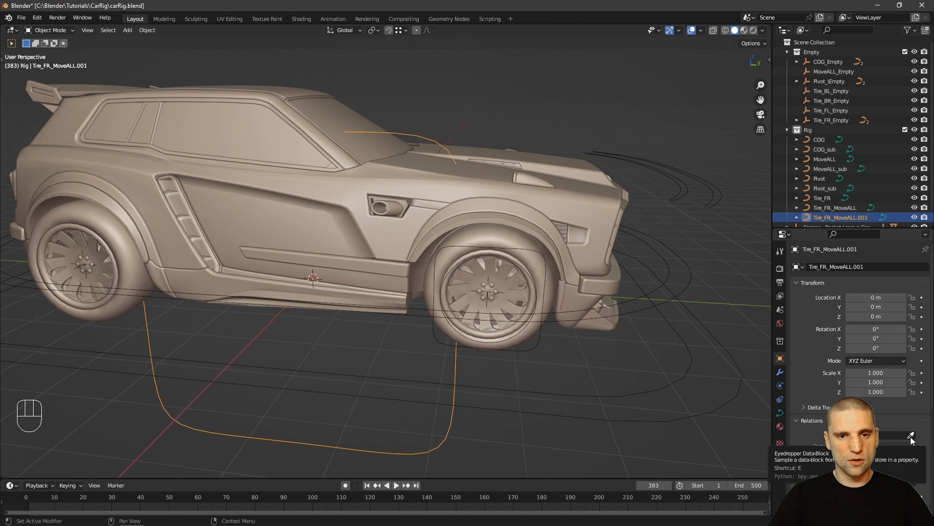
click(896, 436)
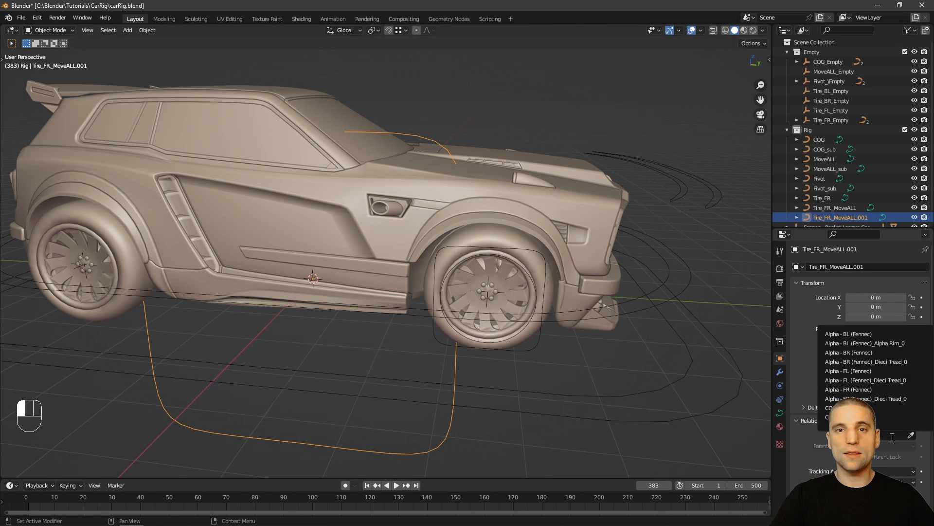
text(emp)
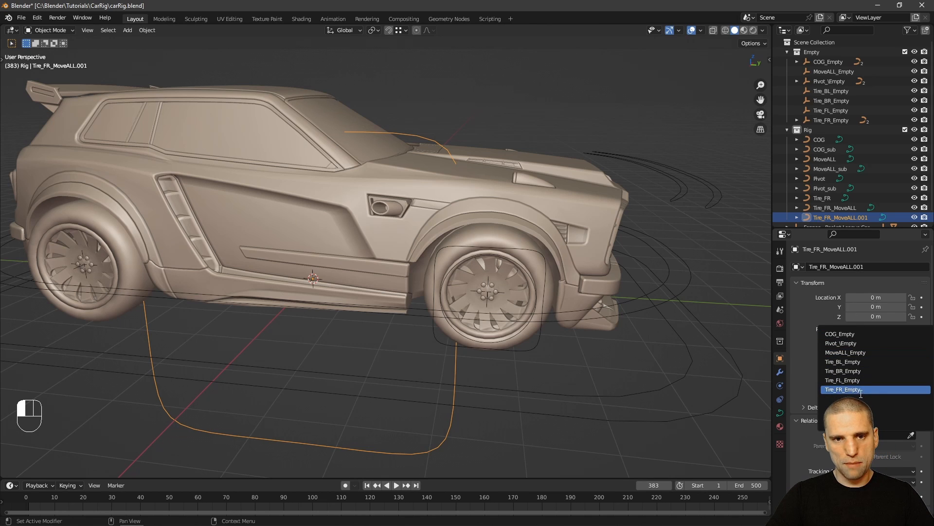
click(846, 371)
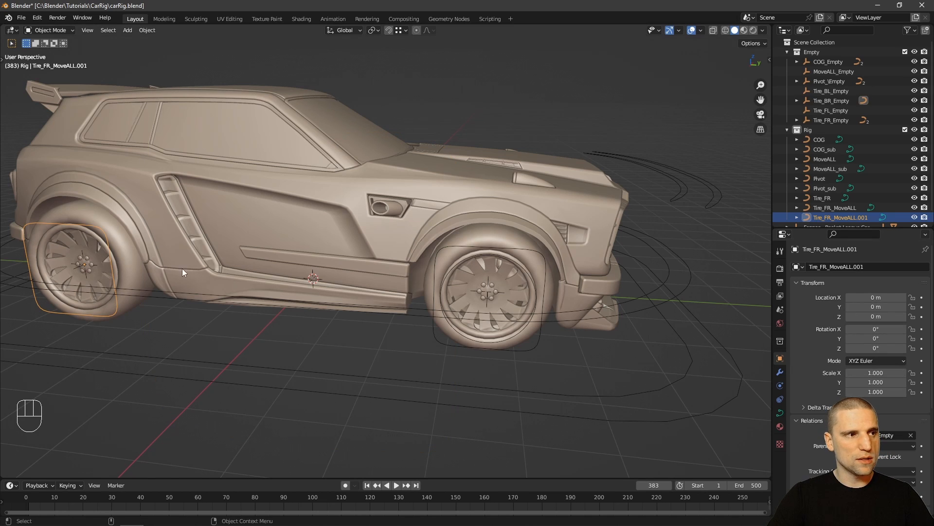
Duplicate the Tire_FR circle in place and set Tire_BR_Empty as the copy's parent.
middle_drag(155, 284, 499, 277)
click(511, 275)
key(shift+d)
right_click(541, 261)
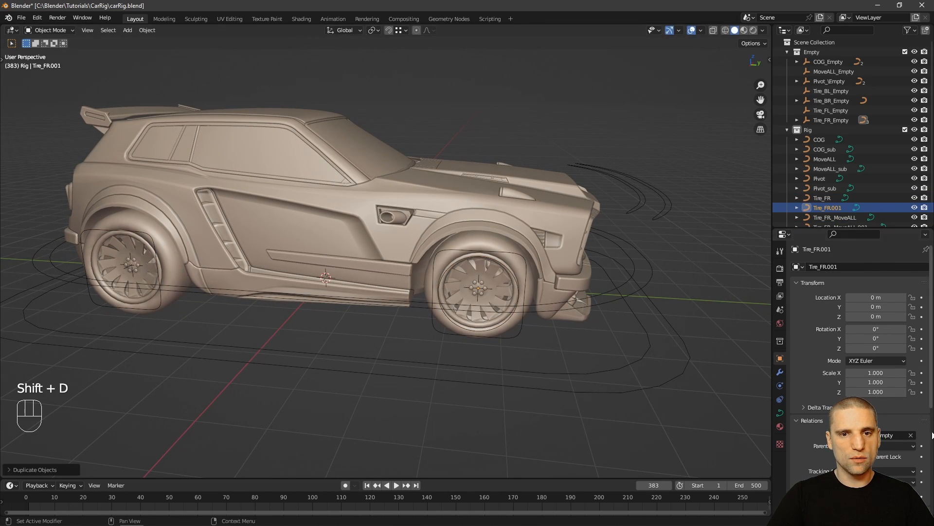
click(911, 435)
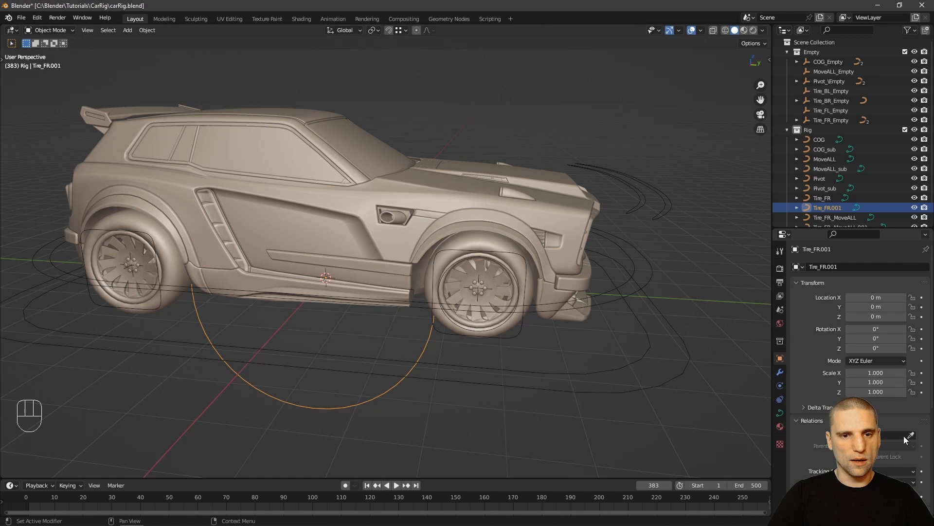
click(889, 435)
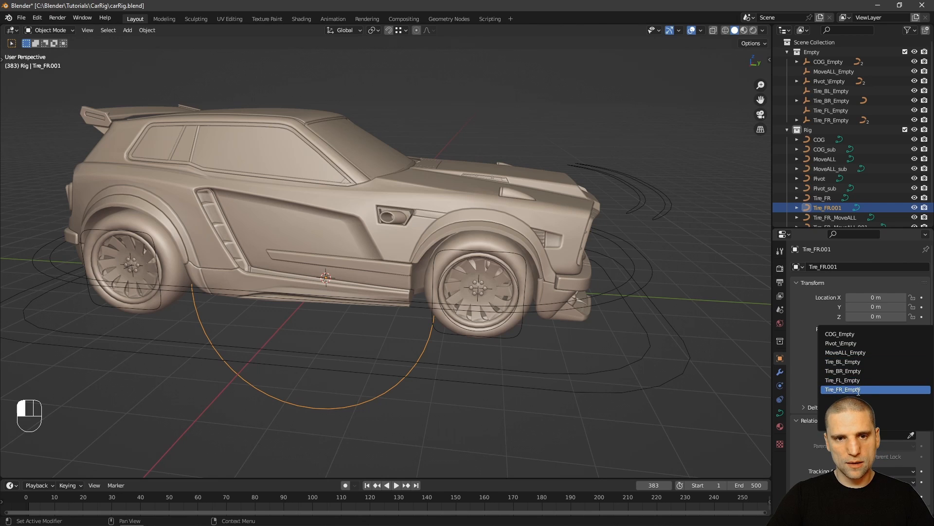
click(849, 370)
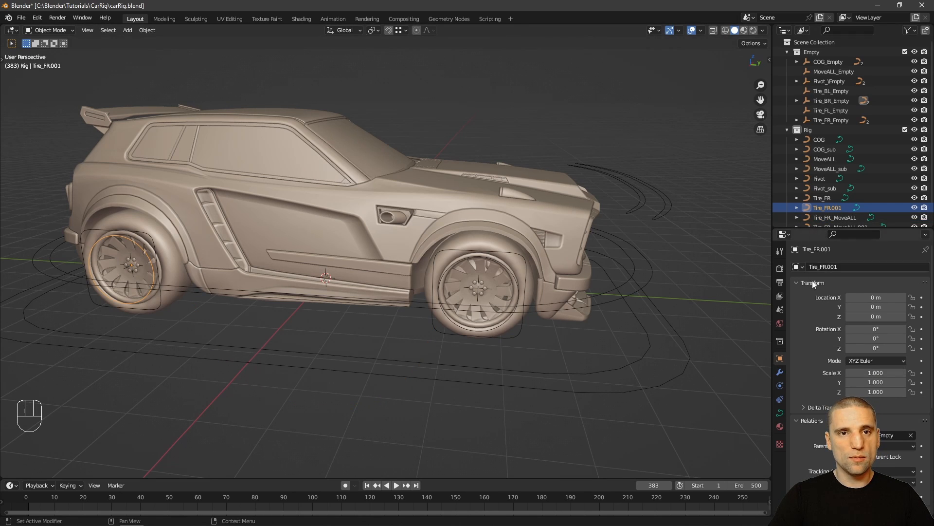
Rename the duplicated circle on the back right wheel as Tire_BR.
drag(812, 228, 812, 280)
double_click(832, 207)
drag(843, 207, 827, 208)
key(BackSpace)
key(Left)
key(BackSpace)
text(B)
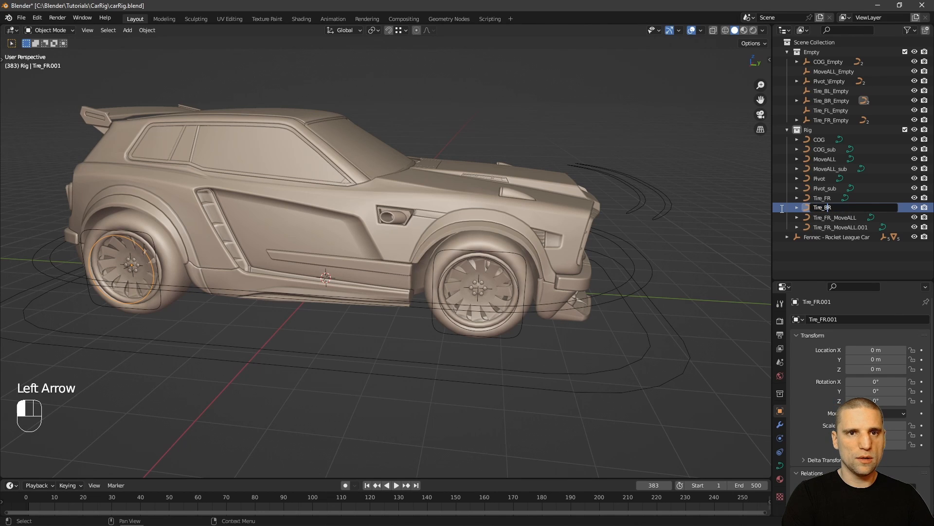
key(Return)
Rename the rounded square on the back right wheel as Tire_BR_MoveALL.
double_click(852, 226)
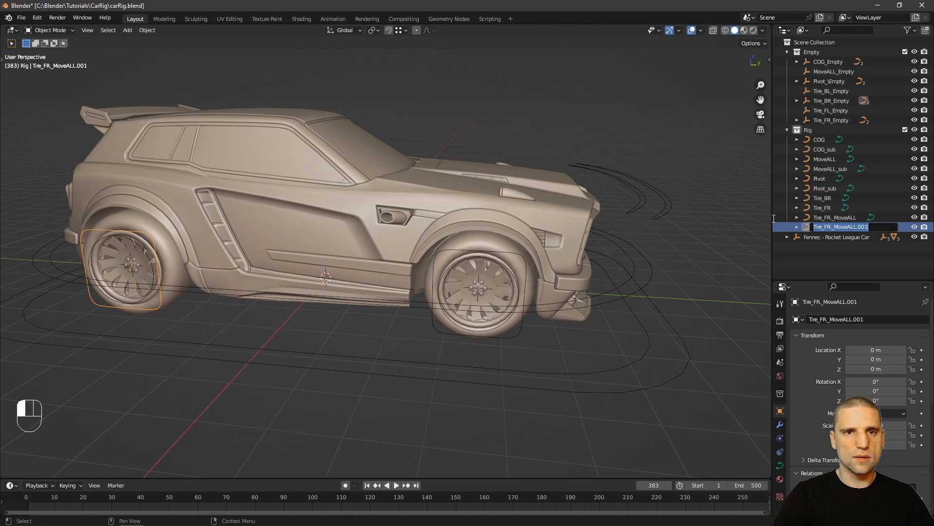
key(Right)
key(BackSpace)
key(BackSpace)
key(BackSpace)
key(BackSpace)
key(Left)
key(Left)
key(Left)
key(Left)
key(Left)
key(Left)
key(Left)
key(Left)
key(Left)
key(BackSpace)
text(B)
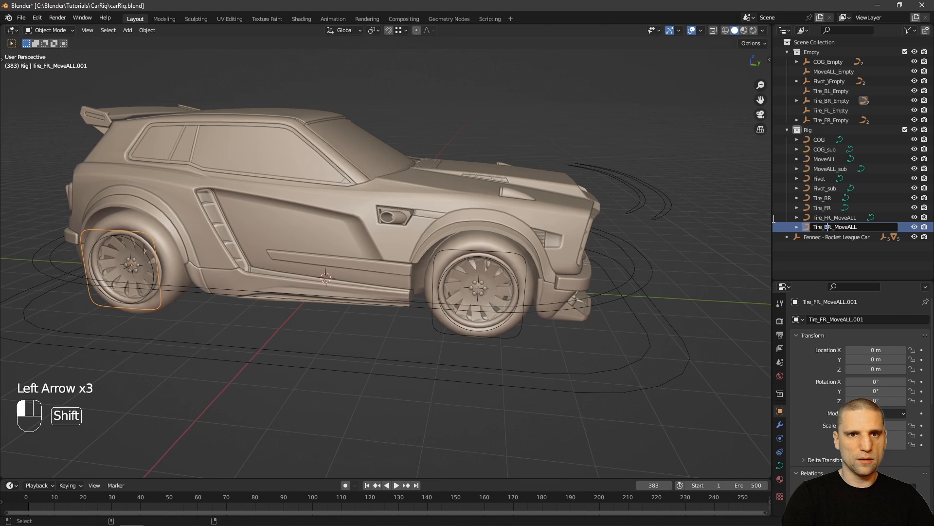
click(774, 218)
Duplicate the Tire_BR_MoveALL curve in place.
alt+drag(469, 265, 475, 304)
key(shift+d)
right_click(472, 313)
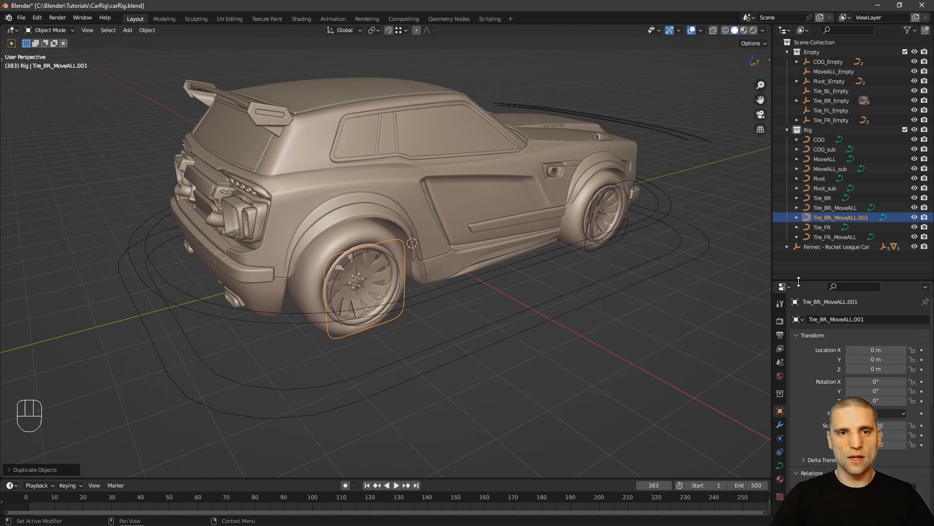
Replace the parent of the Tire_BR_MoveALL copy with Tire_BL_Empty.
drag(803, 277, 802, 89)
alt+right_drag(467, 306, 394, 284)
key(ctrl+z)
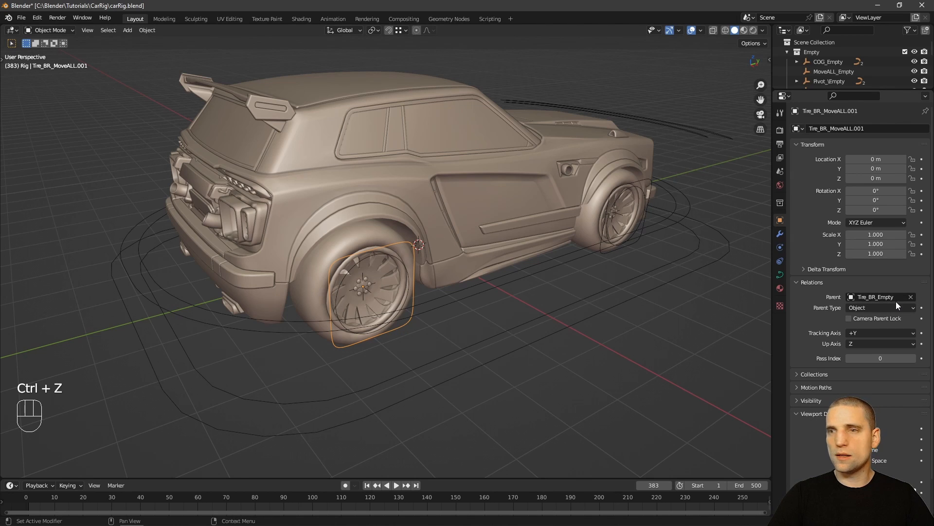
click(910, 297)
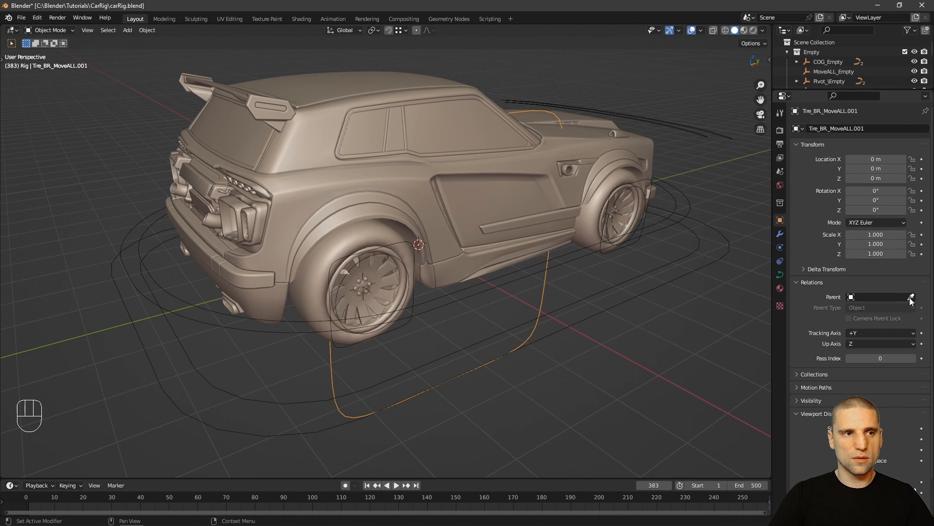
click(883, 298)
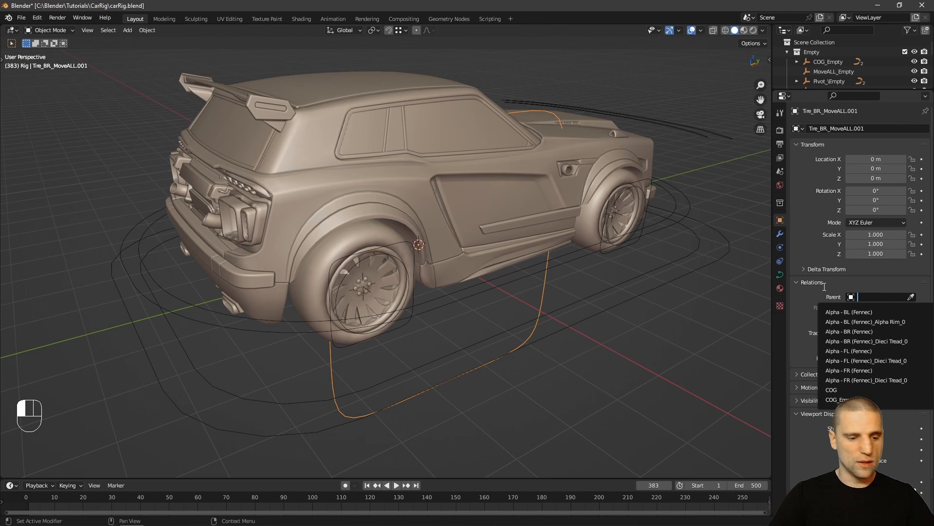
text(empty)
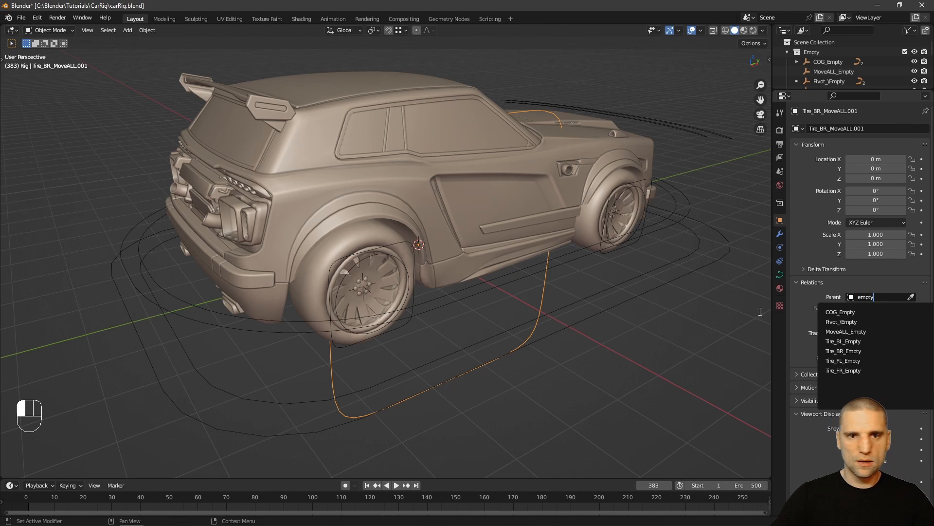
click(853, 341)
Move all control points of the back left wheel's rounded square by -0.22 m along X, to the wheel's outer side.
alt+middle_drag(468, 315, 401, 256)
key(Tab)
alt+middle_drag(452, 291, 617, 276)
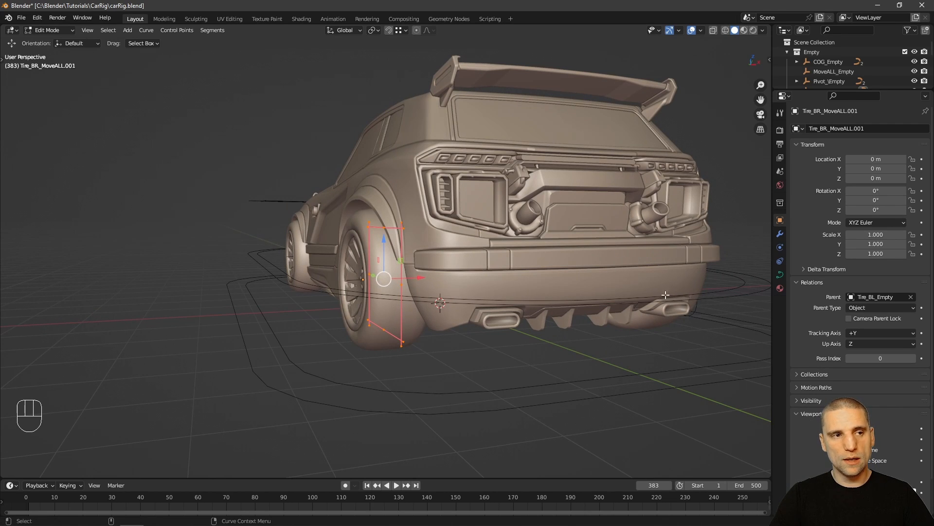
drag(419, 278, 409, 283)
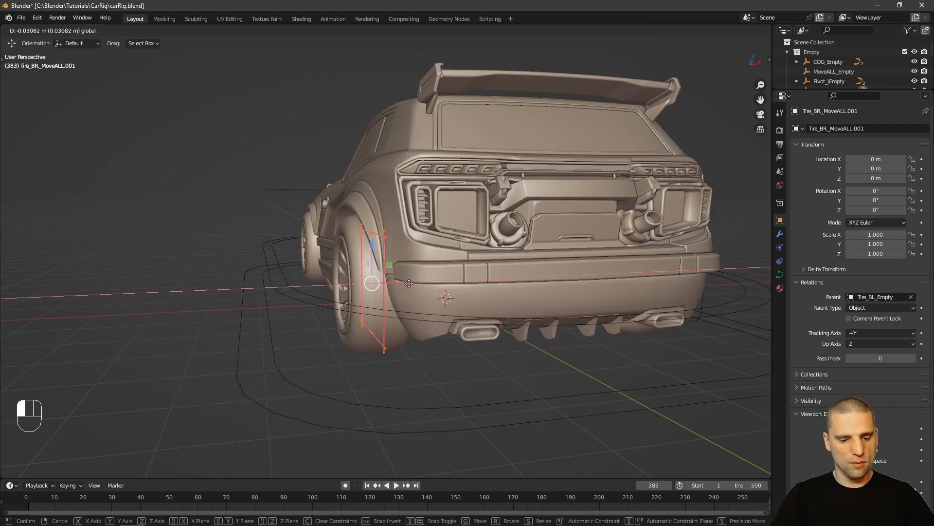
text(-.)
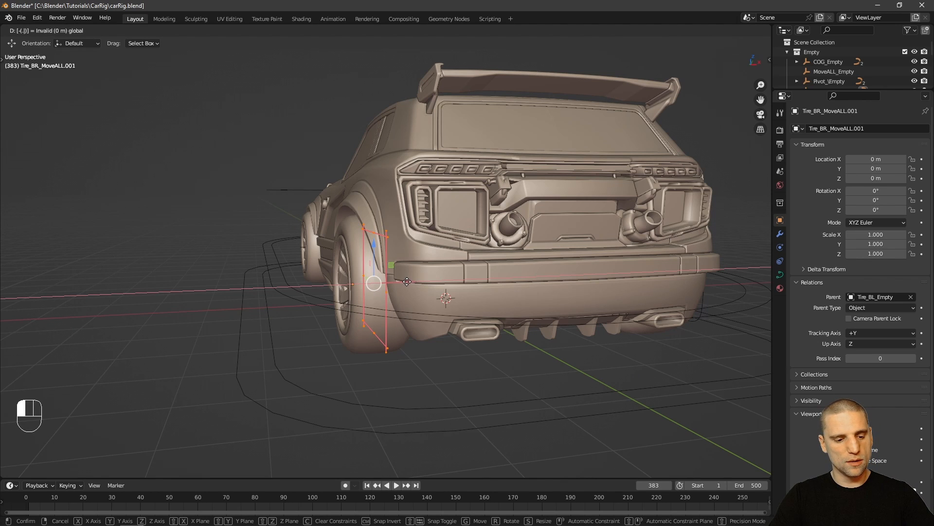
text(22)
key(Return)
alt+drag(489, 277, 523, 290)
key(Tab)
alt+drag(460, 288, 487, 282)
key(n)
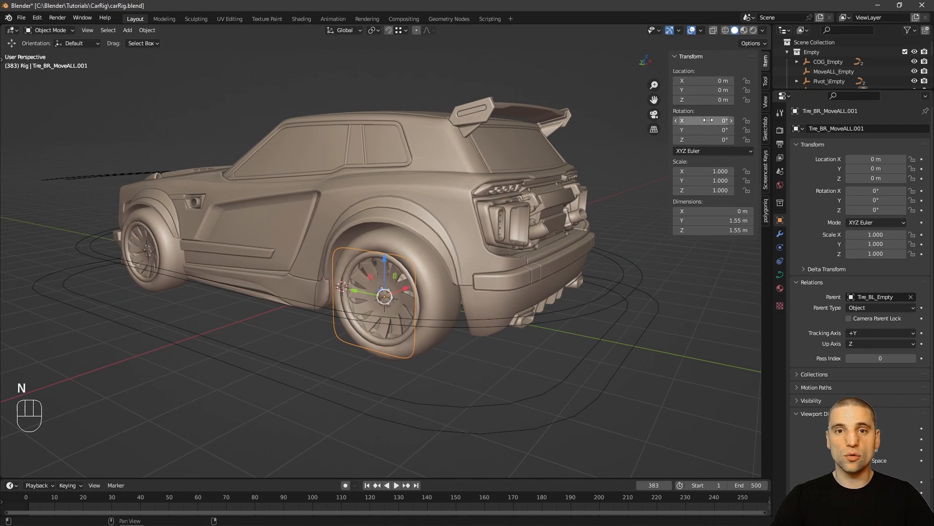
key(n)
alt+drag(453, 270, 613, 224)
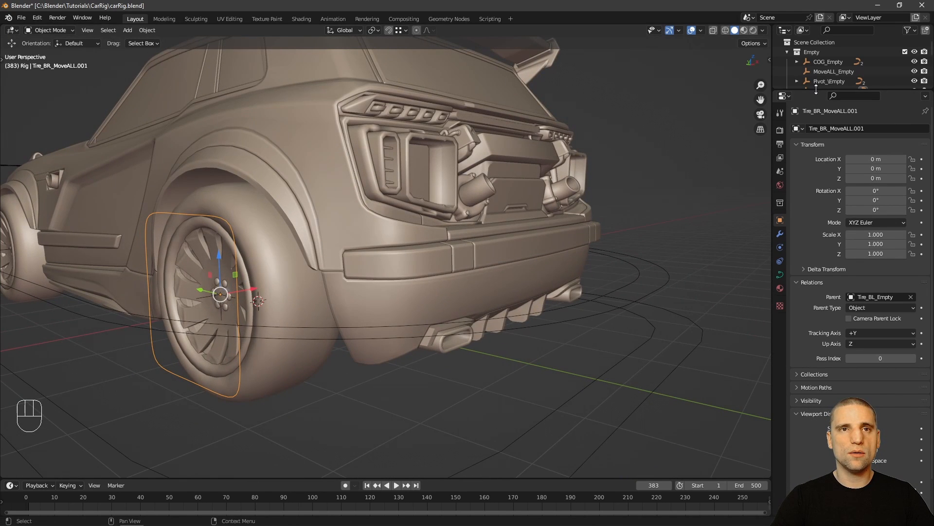
Rename the back left wheel's rounded square, changing BR to BL and removing the .001 suffix.
drag(816, 87, 816, 103)
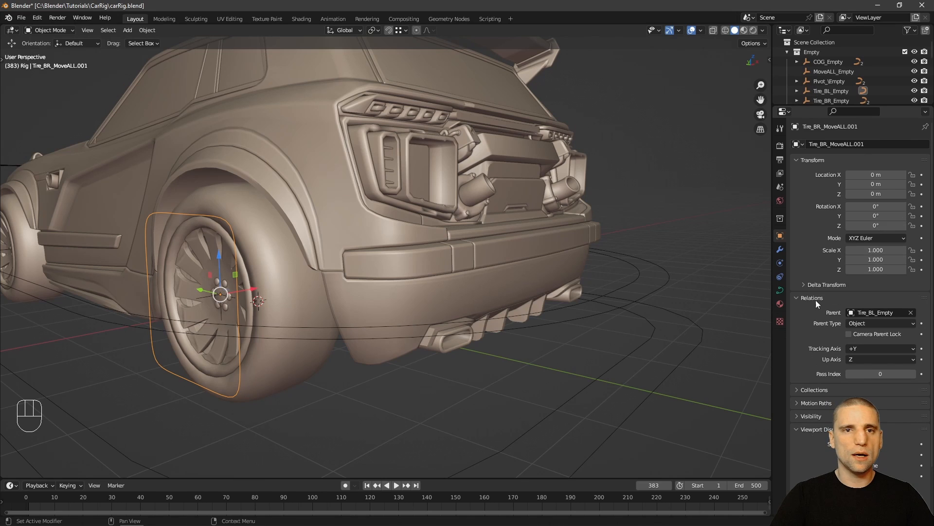
click(864, 145)
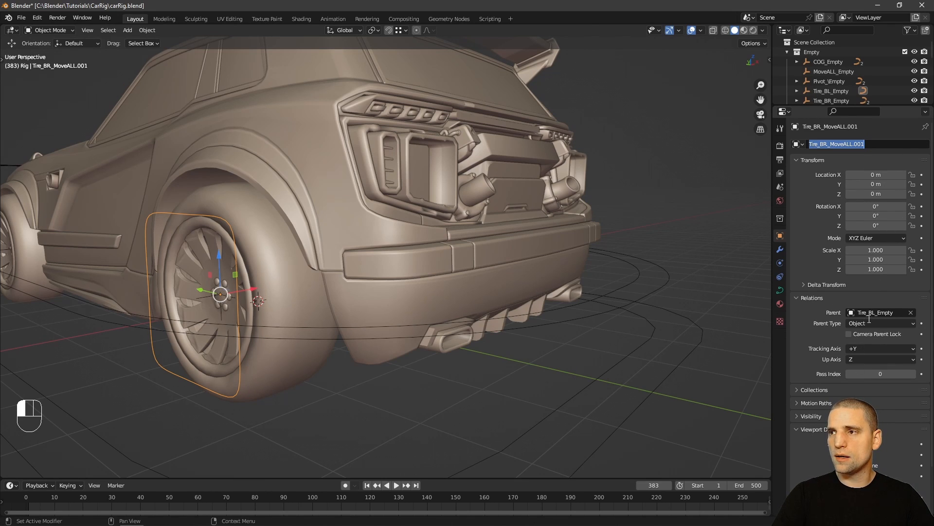
key(End)
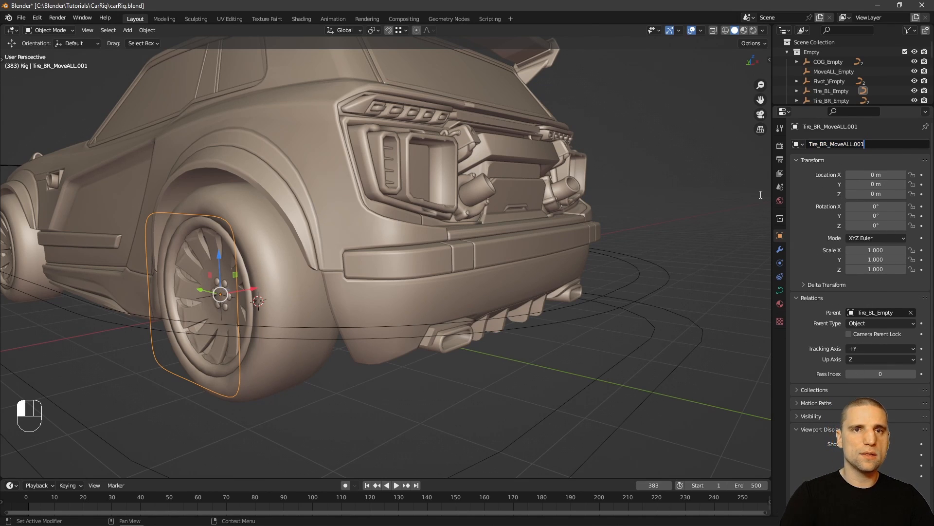
key(ctrl+BackSpace)
key(ctrl+BackSpace)
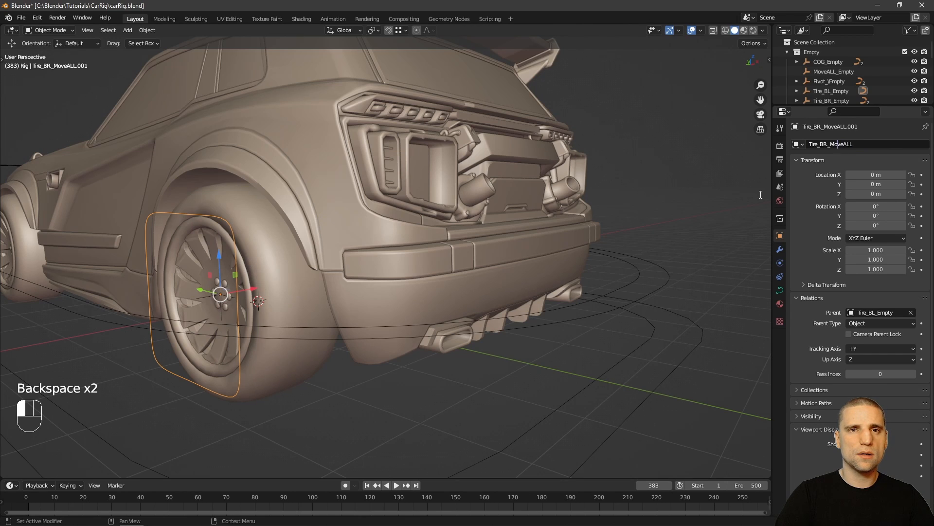
key(Delete)
text(L)
key(Return)
Duplicate the Tire_BR circle of the back right wheel in place.
alt+drag(760, 194, 460, 264)
click(378, 262)
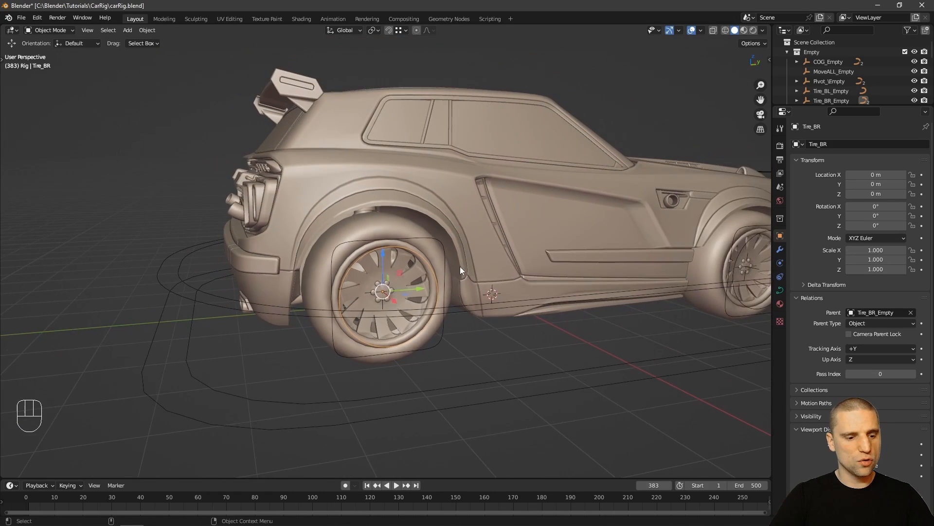
key(shift+d)
right_click(498, 231)
alt+drag(394, 264, 608, 258)
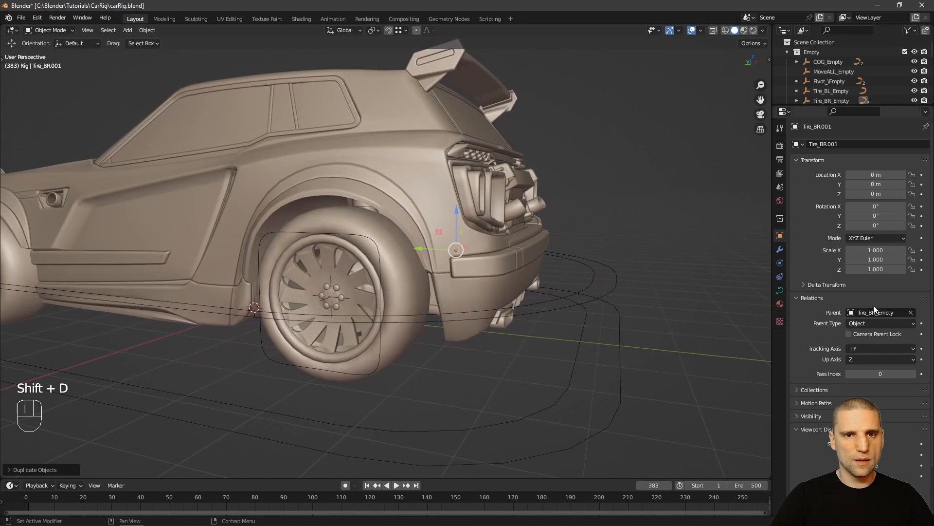
Replace the parent of the Tire_BR circle copy with Tire_BL_Empty.
click(911, 314)
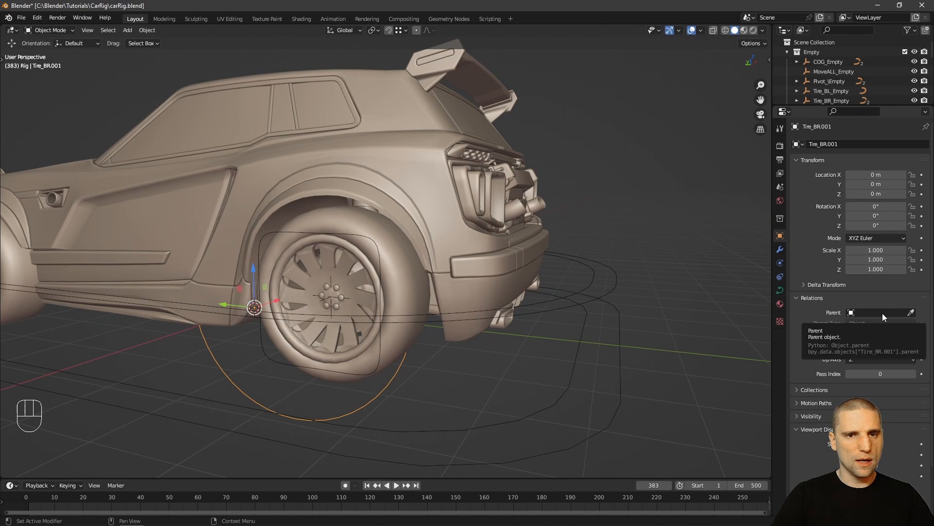
click(882, 313)
text(empty)
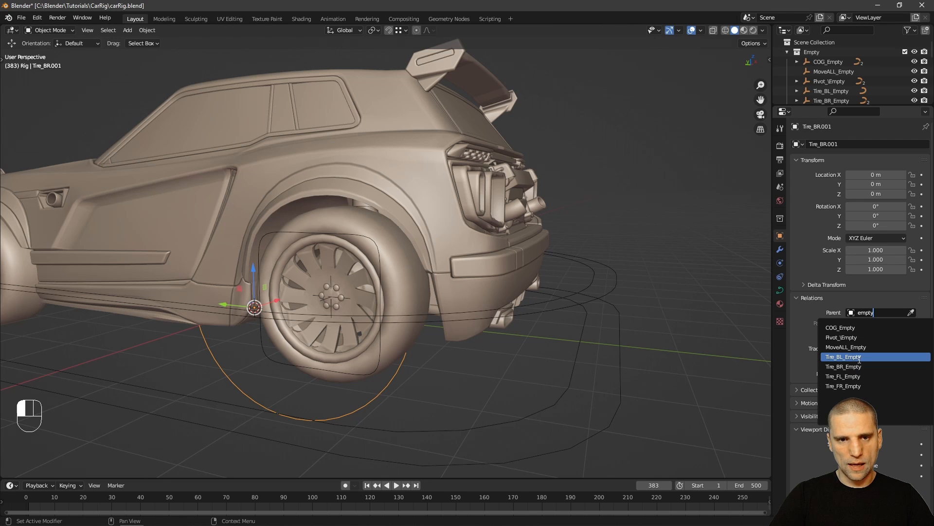
click(859, 358)
Try to shift the circle copy's control points along X towards the outer side of the back left wheel.
alt+drag(711, 372, 451, 335)
key(Tab)
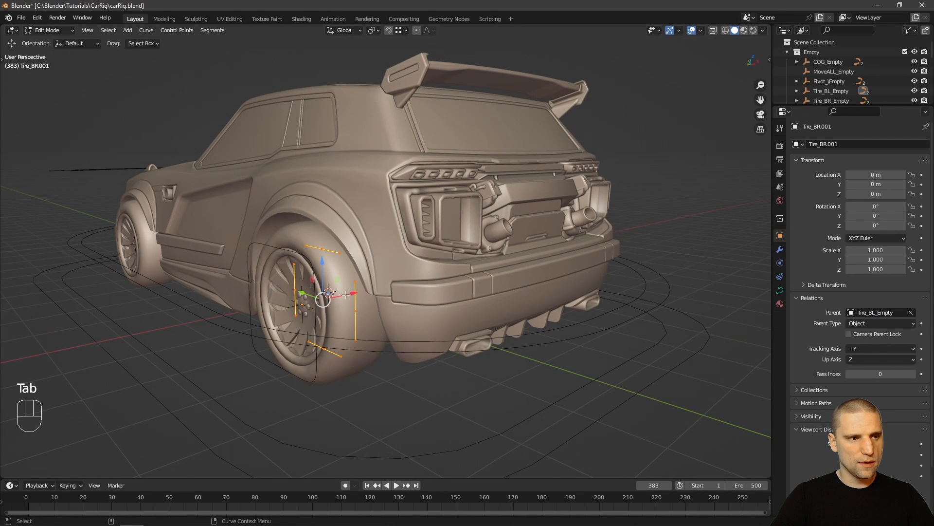
drag(350, 295, 313, 305)
key(ctrl+z)
key(Tab)
Inspect the location, rotation and scale values of the back left wheel's MoveALL controller.
alt+drag(370, 336, 504, 276)
key(w)
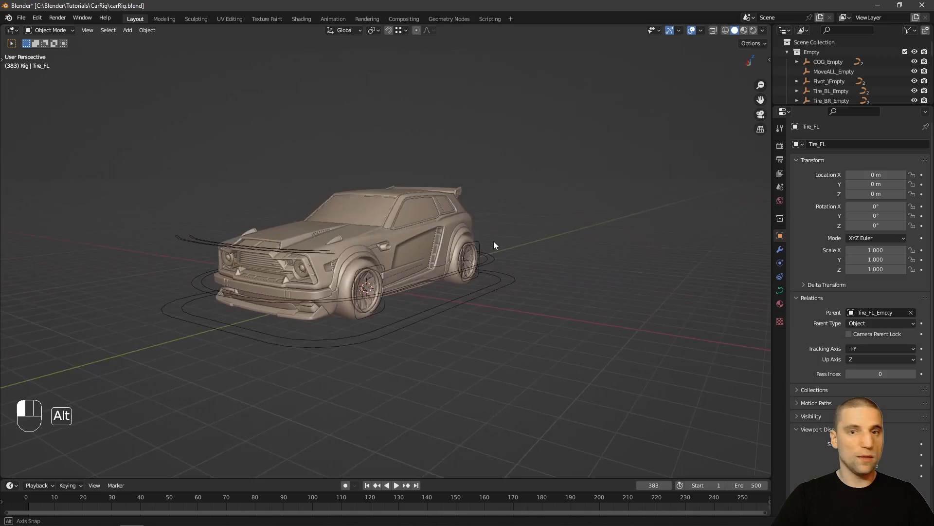
alt+drag(493, 241, 480, 238)
alt+drag(542, 309, 518, 317)
click(497, 276)
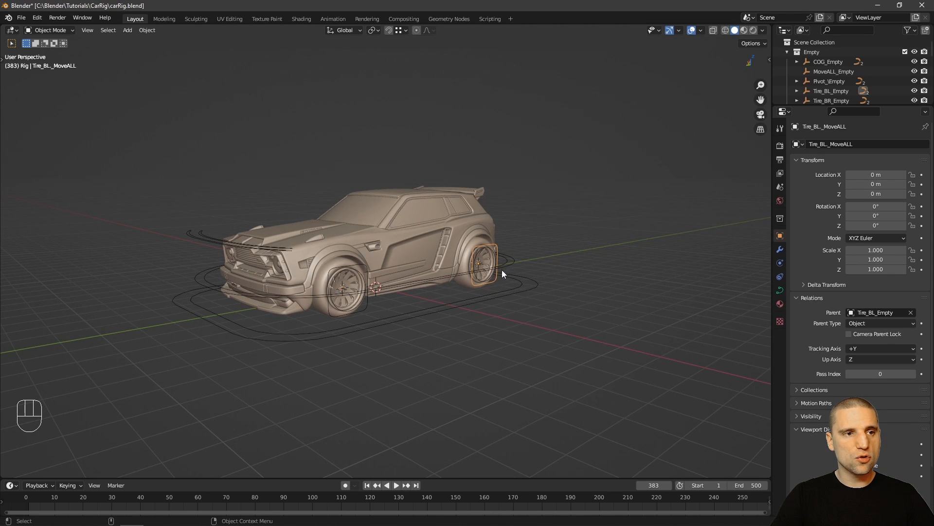
alt+drag(501, 273, 605, 313)
key(n)
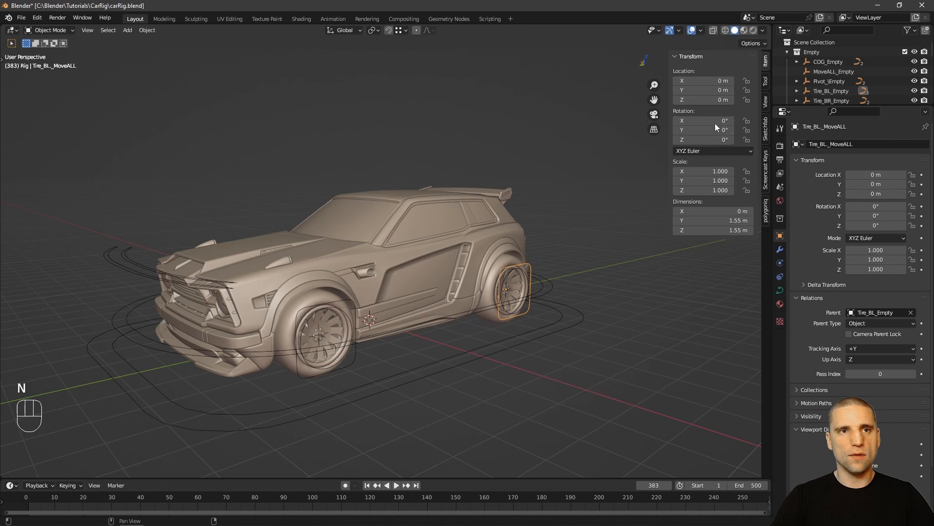
click(548, 291)
click(542, 284)
scroll(473, 267, down, 1)
Examine the main and sub controllers by selecting the Pivot curves, COG_sub and COG in turn.
click(290, 282)
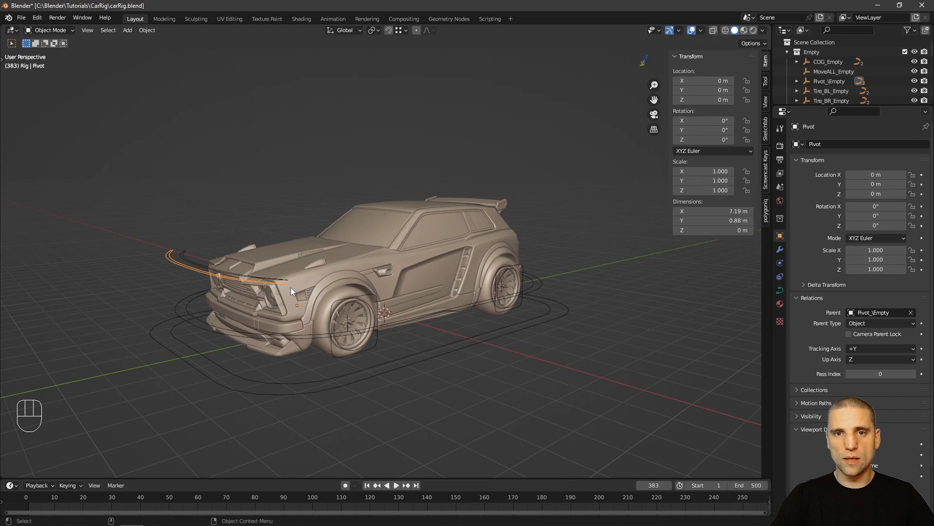
key(n)
middle_drag(292, 288, 413, 302)
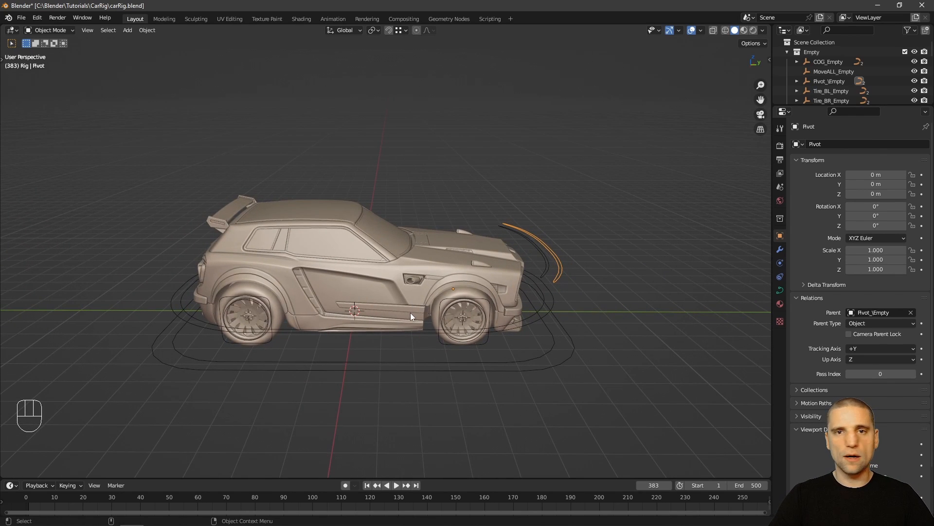
click(560, 266)
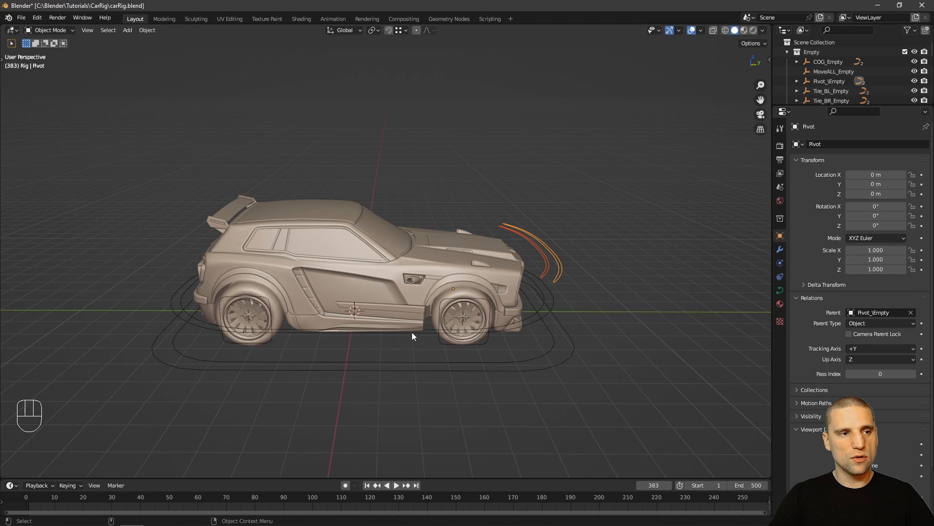
middle_drag(411, 332, 428, 364)
click(418, 364)
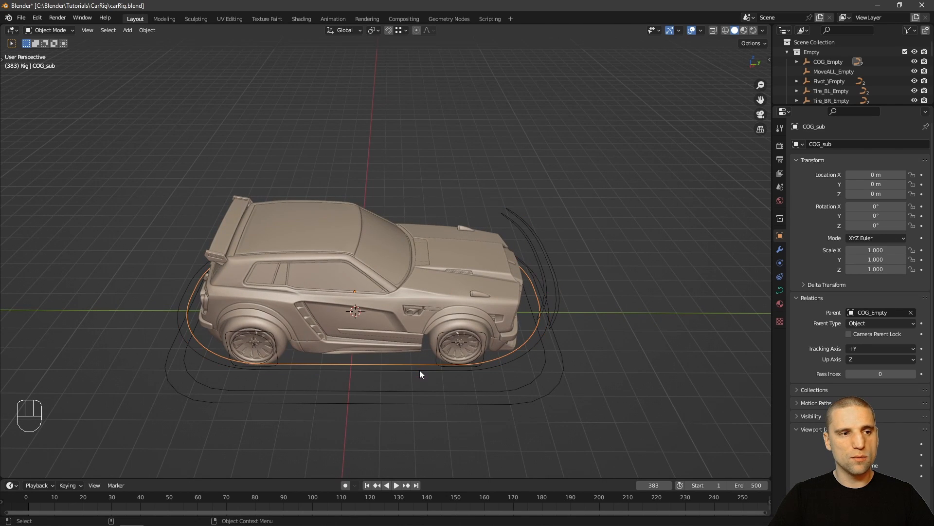
click(421, 373)
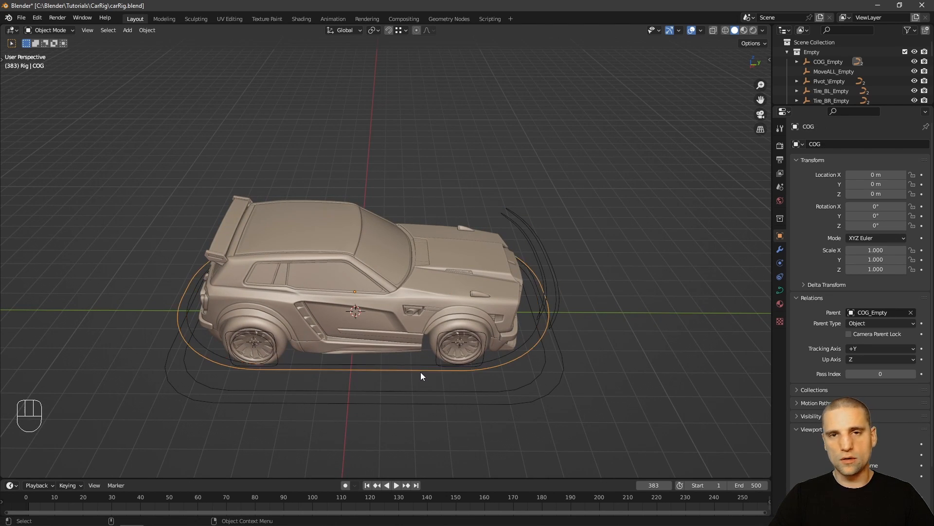
Add a Child Of constraint to the Pivot_sub curve, with the Pivot curve as its target.
alt+middle_drag(482, 315, 437, 314)
alt+right_drag(437, 313, 542, 220)
click(545, 221)
alt+middle_drag(583, 228, 485, 239)
alt+right_drag(485, 239, 484, 290)
alt+drag(483, 289, 449, 239)
alt+middle_drag(450, 240, 433, 238)
drag(493, 239, 539, 246)
click(536, 252)
click(483, 261)
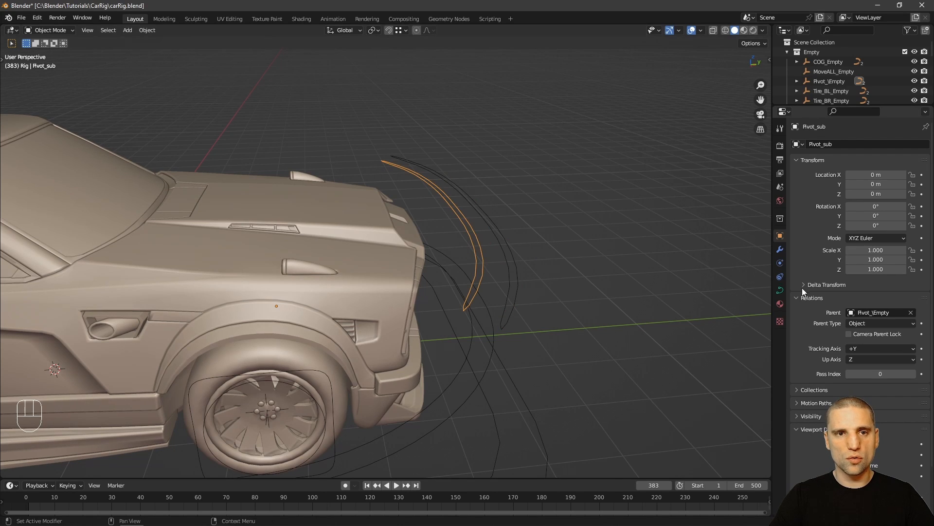
click(779, 279)
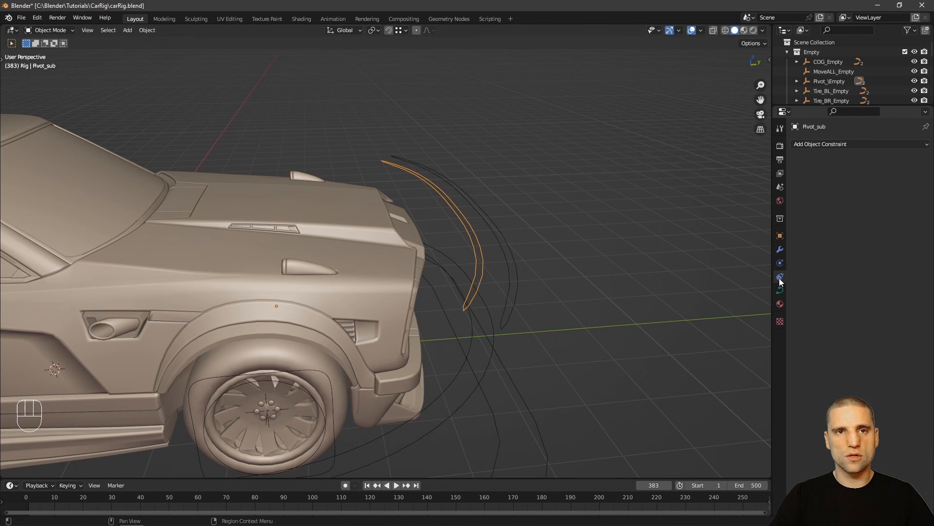
click(846, 144)
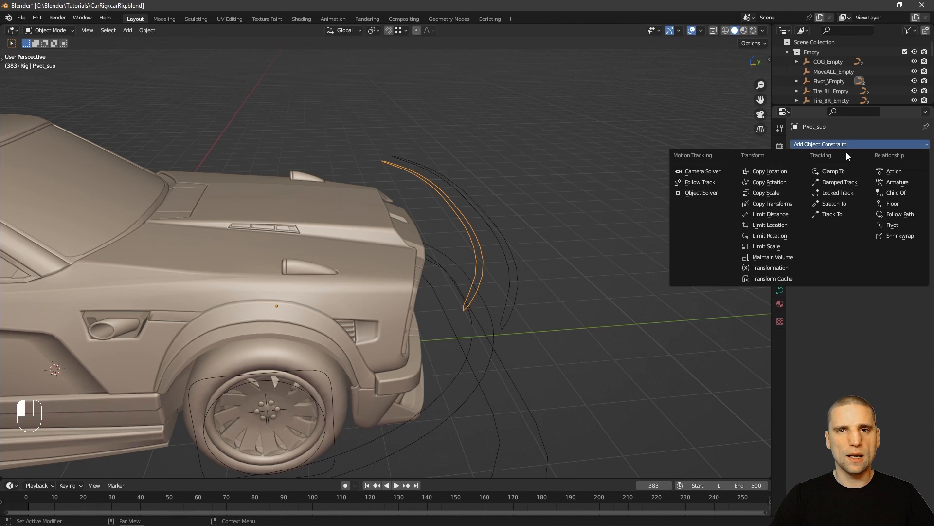
click(896, 194)
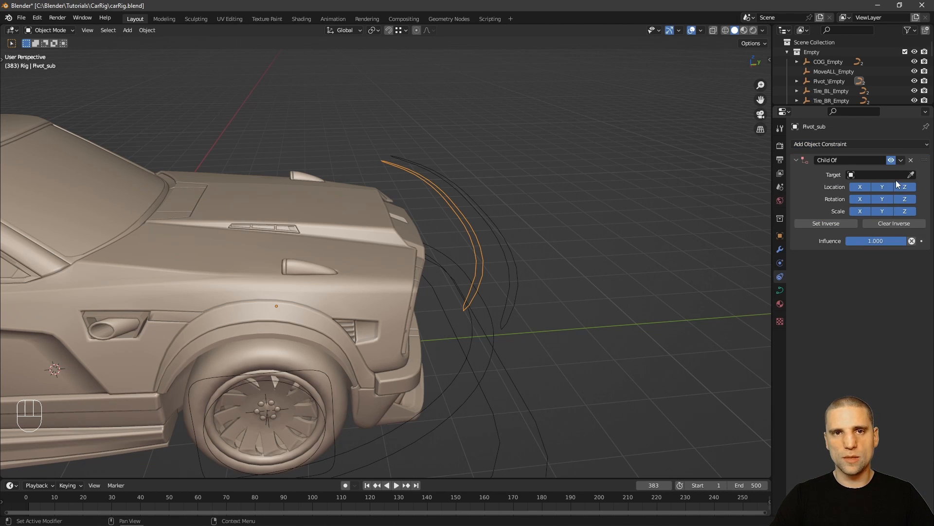
click(911, 174)
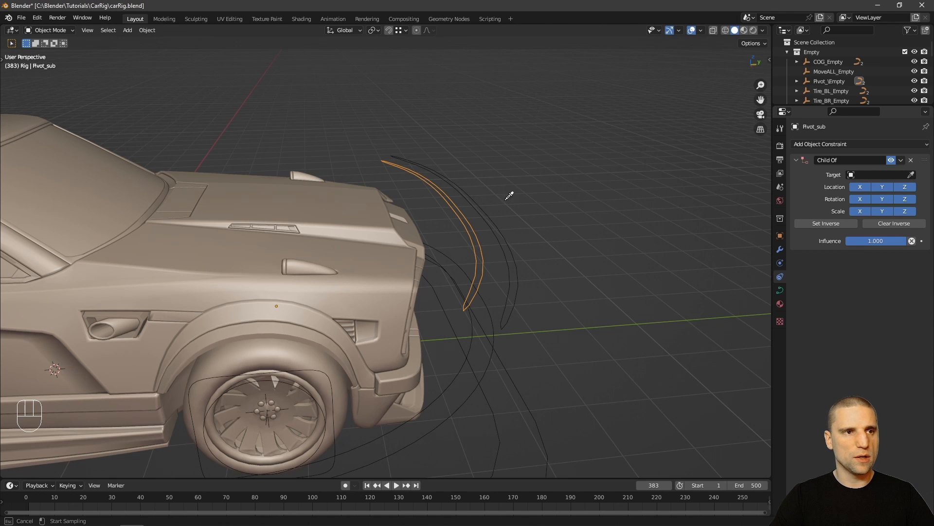
click(484, 216)
Move the Pivot curve freely to test whether Pivot_sub follows it, with its transform values displayed.
click(493, 226)
middle_drag(493, 227, 509, 257)
key(g)
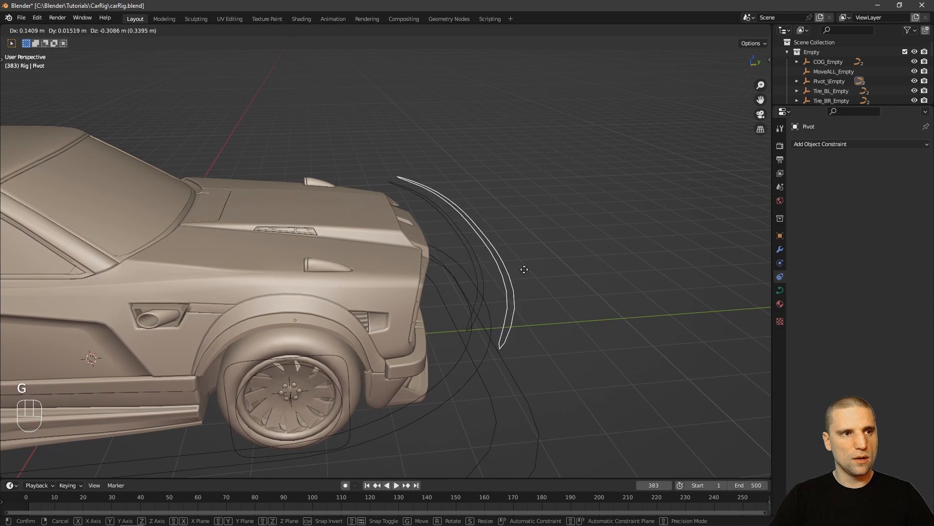
right_click(558, 238)
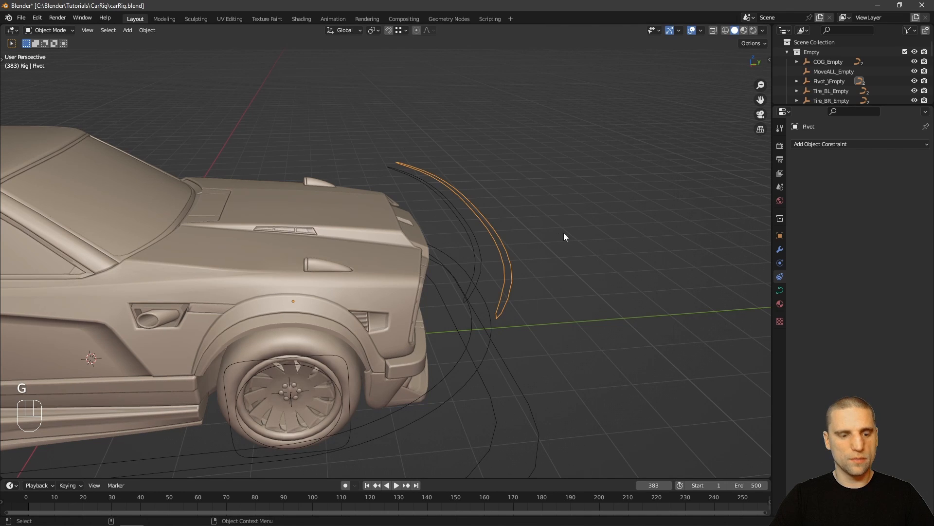
key(n)
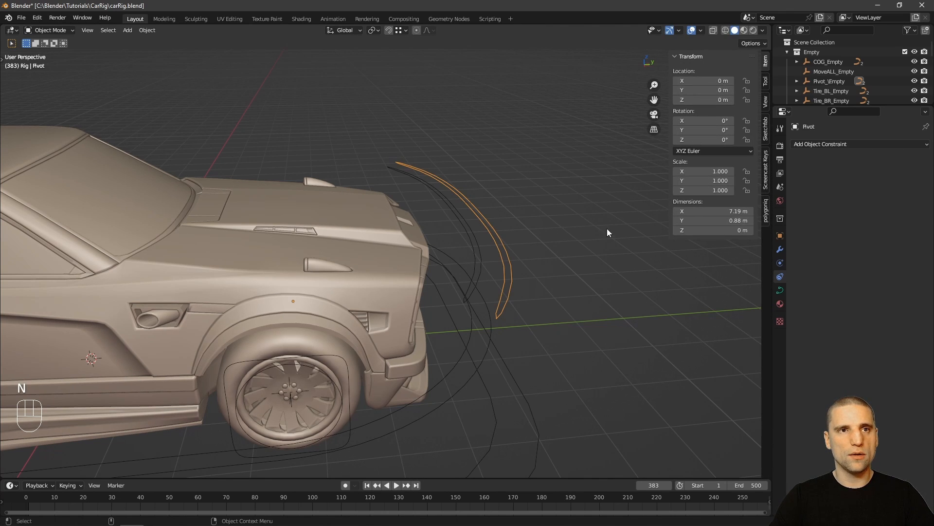
key(n)
key(n)
key(g)
click(553, 197)
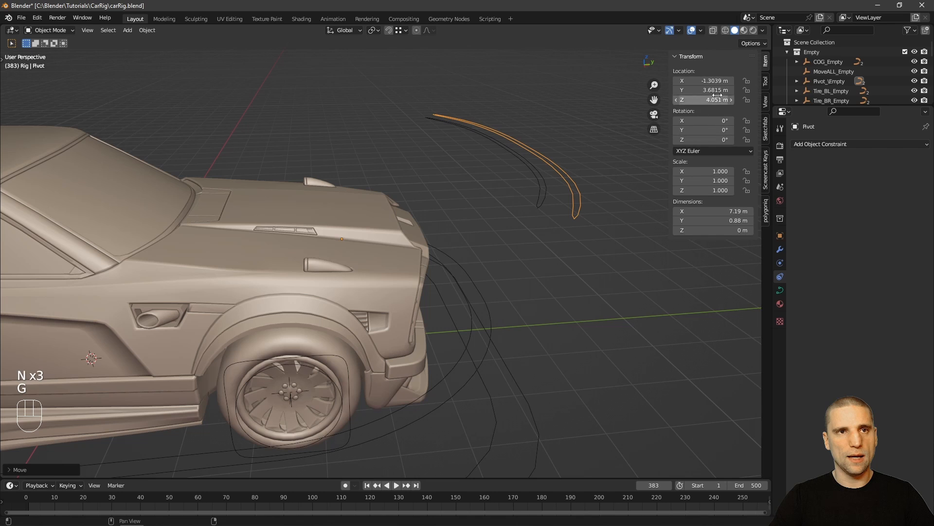
Clear the rotation and location of the pivot curves in front of the car.
click(543, 200)
drag(527, 122, 524, 192)
key(alt+r)
key(alt+g)
Add a Child Of constraint to the COG_sub curve, with the COG curve as its target.
alt+right_drag(559, 282, 467, 300)
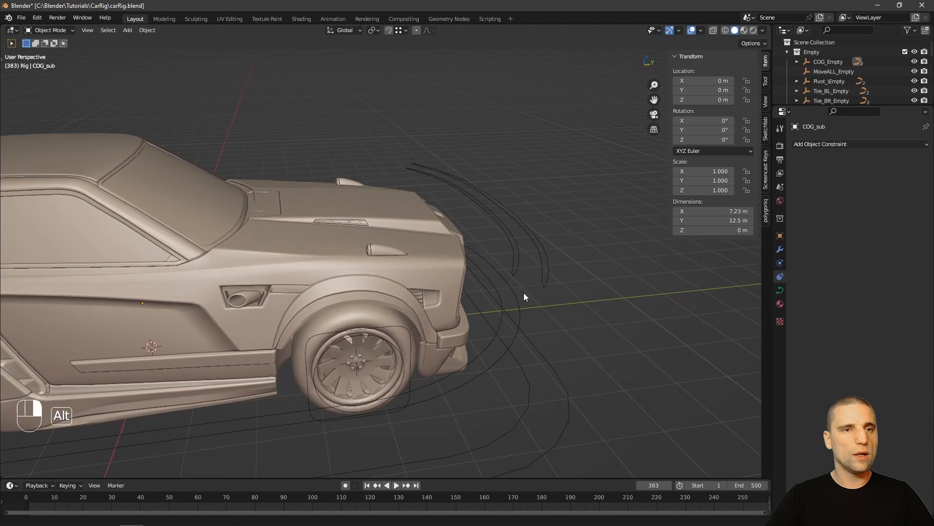
alt+middle_drag(438, 299, 431, 331)
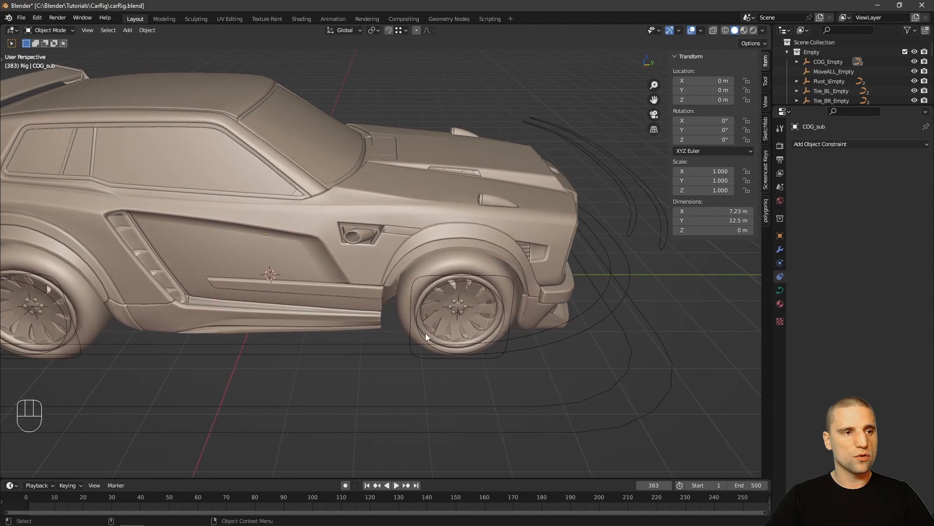
click(375, 345)
click(375, 354)
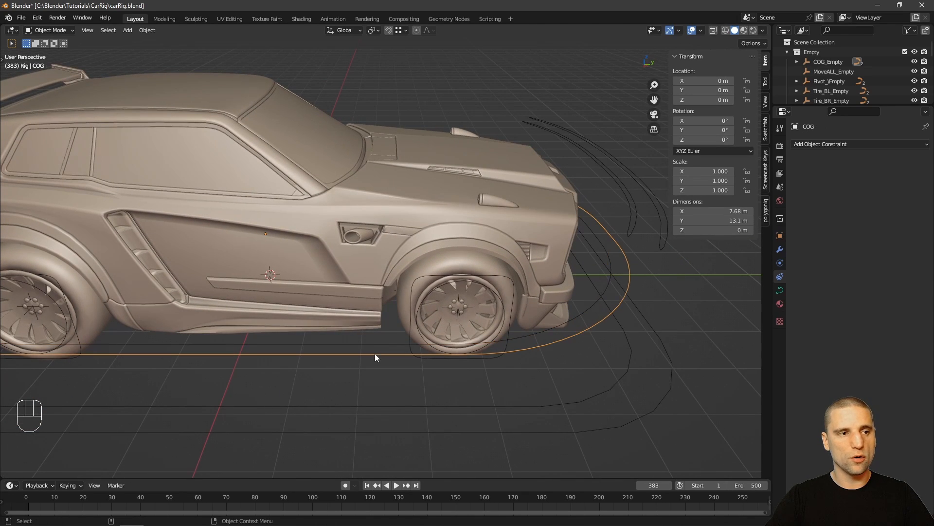
click(373, 344)
click(823, 144)
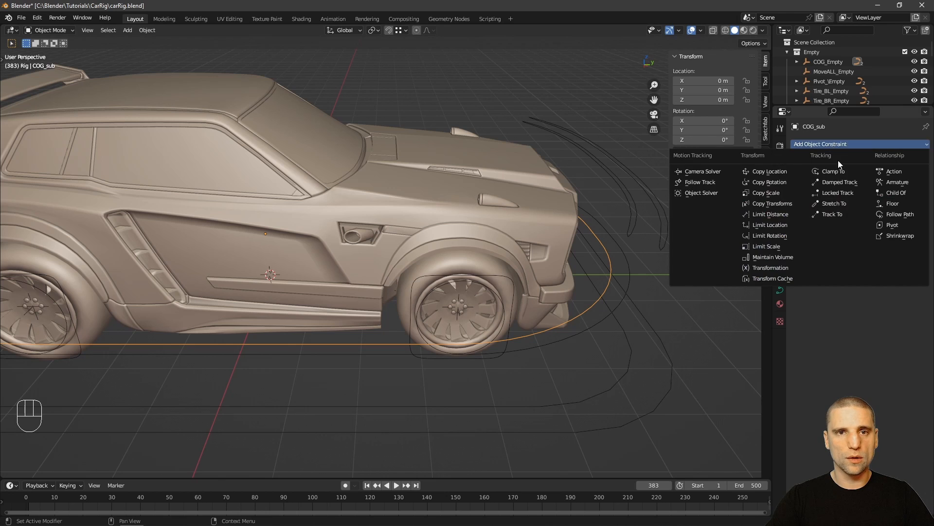
click(897, 193)
click(911, 175)
click(352, 344)
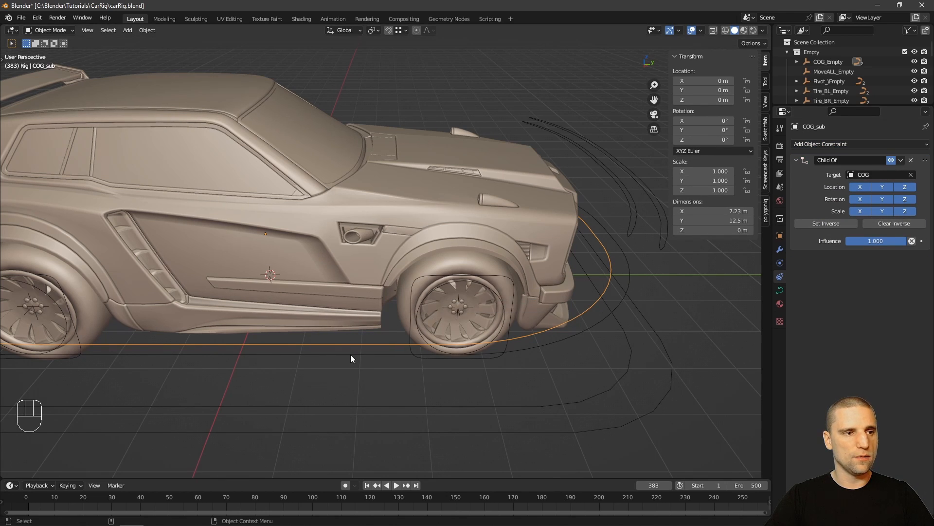
Try moving the COG curve freely to test whether COG_sub follows it, and cancel the move.
click(352, 354)
key(g)
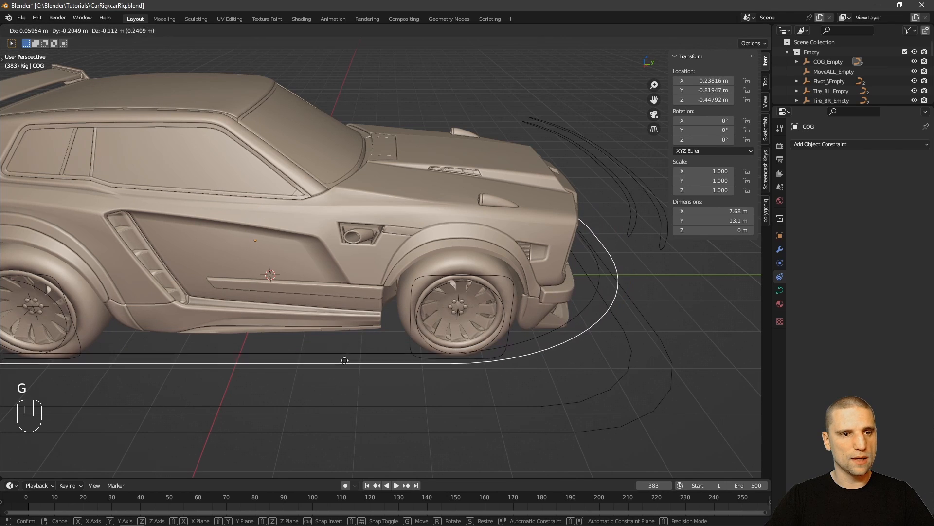
right_click(338, 346)
Add a Child Of constraint to the round Tire_FR curve, with the square Tire_FR_MoveALL curve around the wheel as its target.
alt+middle_drag(522, 355, 486, 341)
scroll(487, 341, up, 2)
click(479, 325)
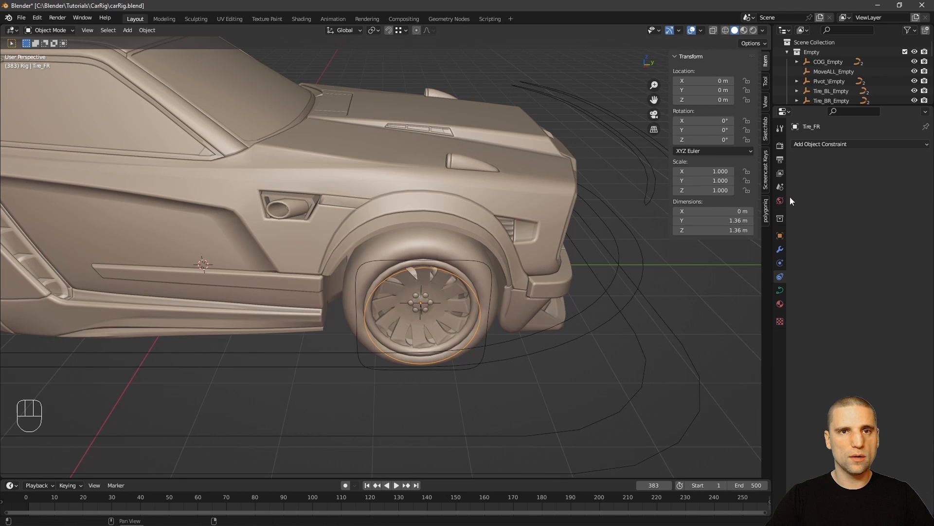
click(863, 144)
click(898, 194)
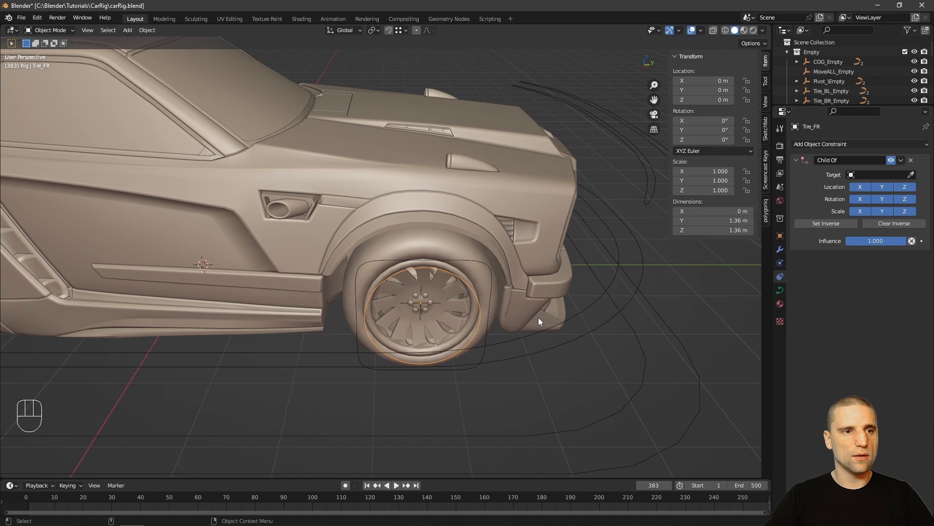
click(911, 174)
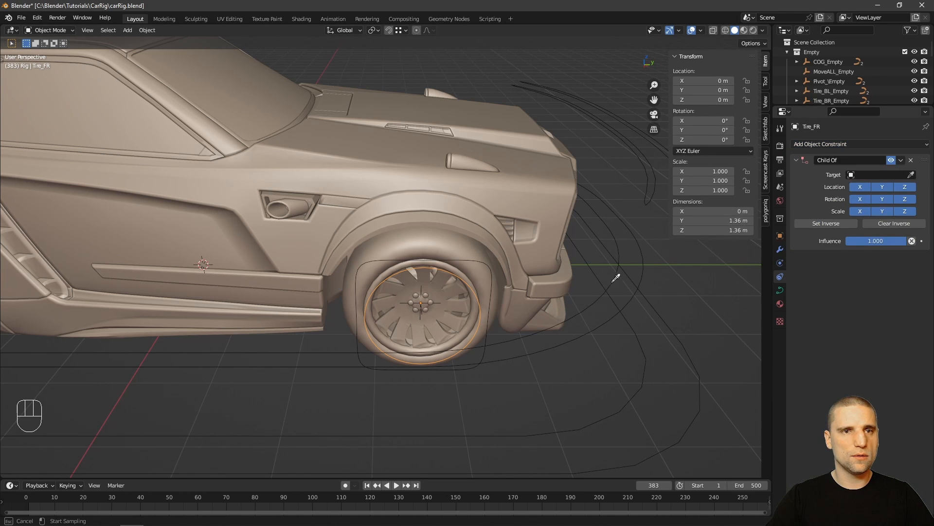
click(487, 342)
Add a Child Of constraint to the COG curve, with the Pivot_sub curve in front of the car as its target.
alt+middle_drag(487, 340, 569, 238)
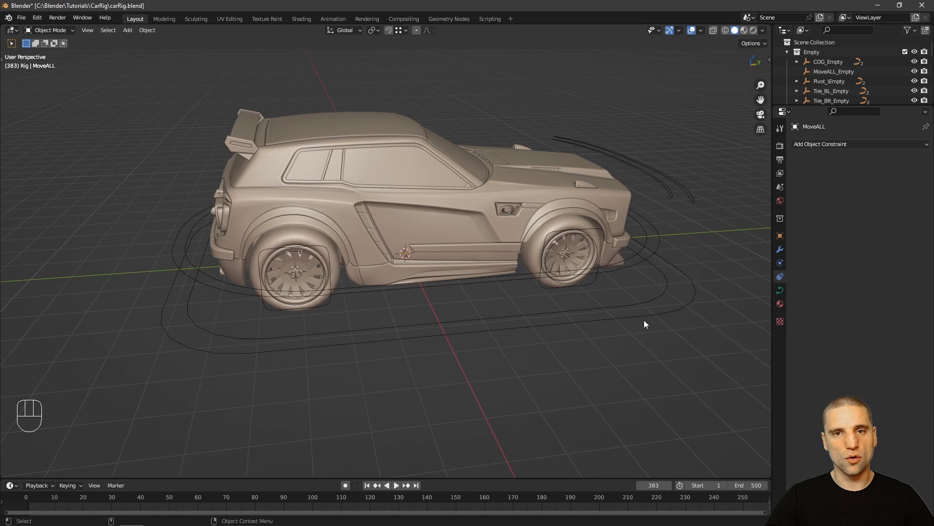
alt+middle_drag(640, 309, 516, 314)
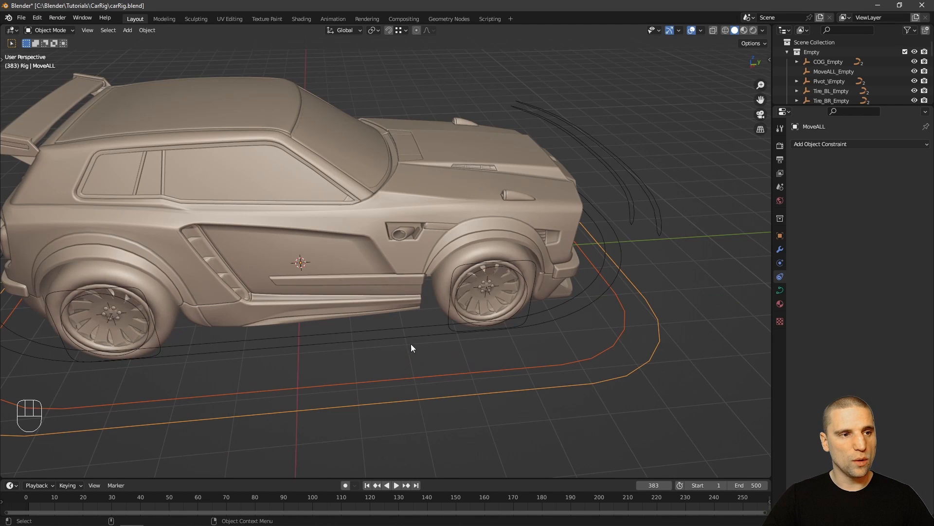
alt+middle_drag(411, 343, 421, 317)
click(648, 173)
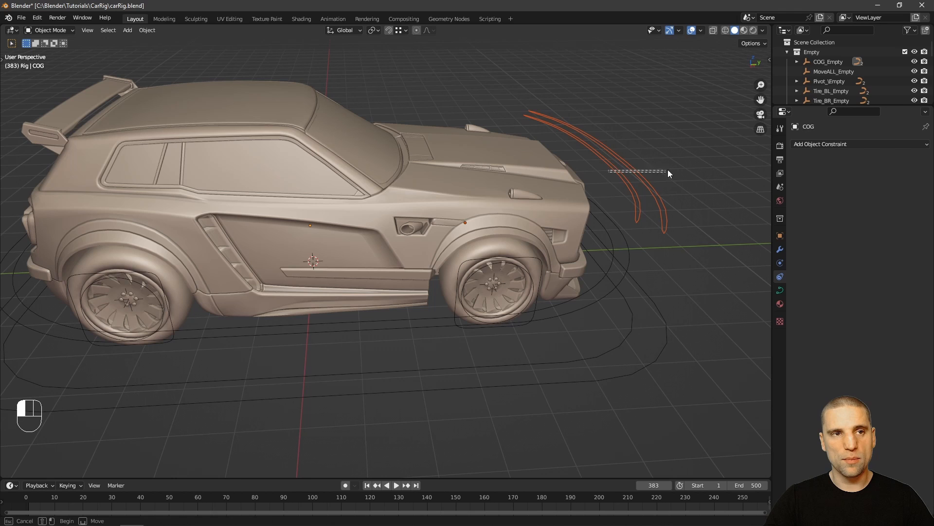
click(584, 410)
scroll(583, 407, up, 1)
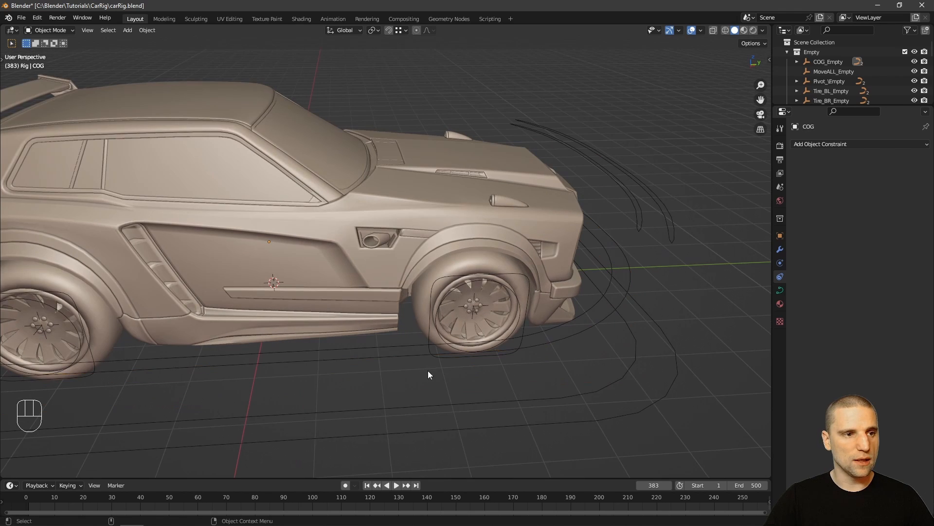
click(361, 355)
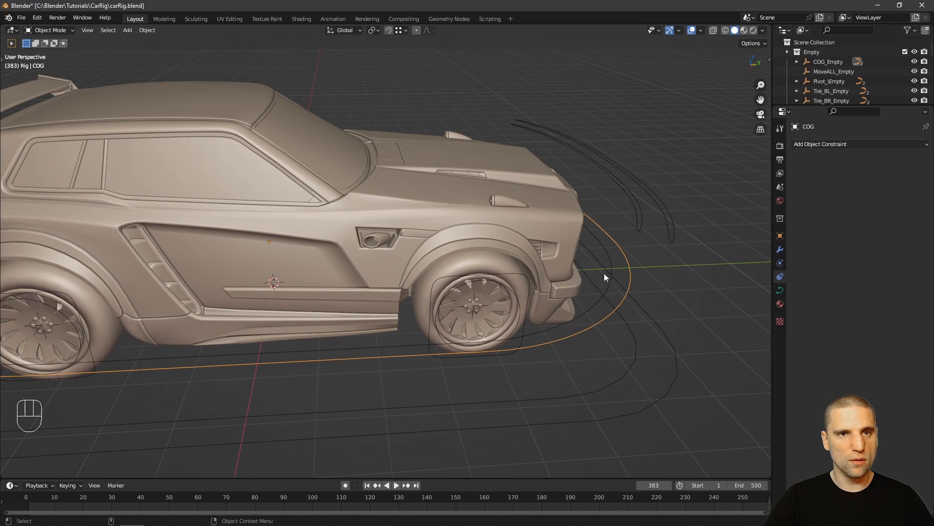
click(811, 144)
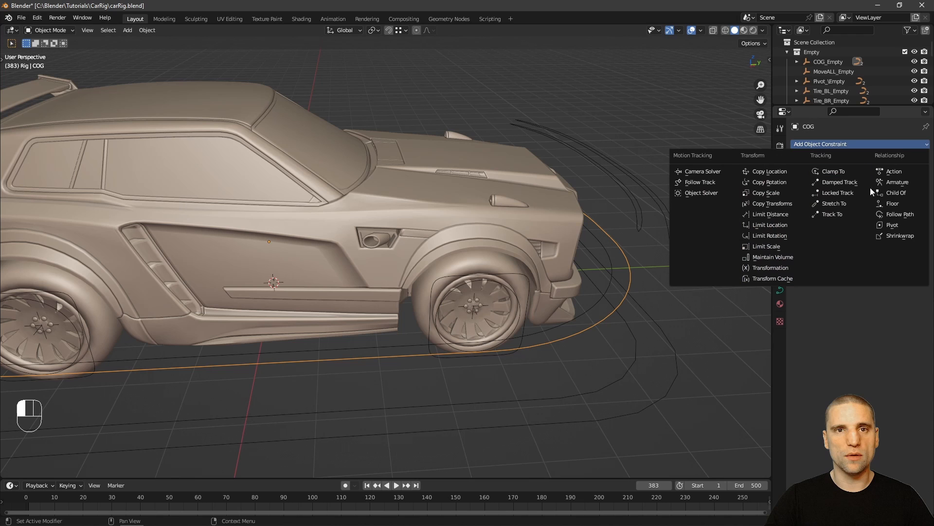
click(899, 193)
click(911, 175)
click(593, 158)
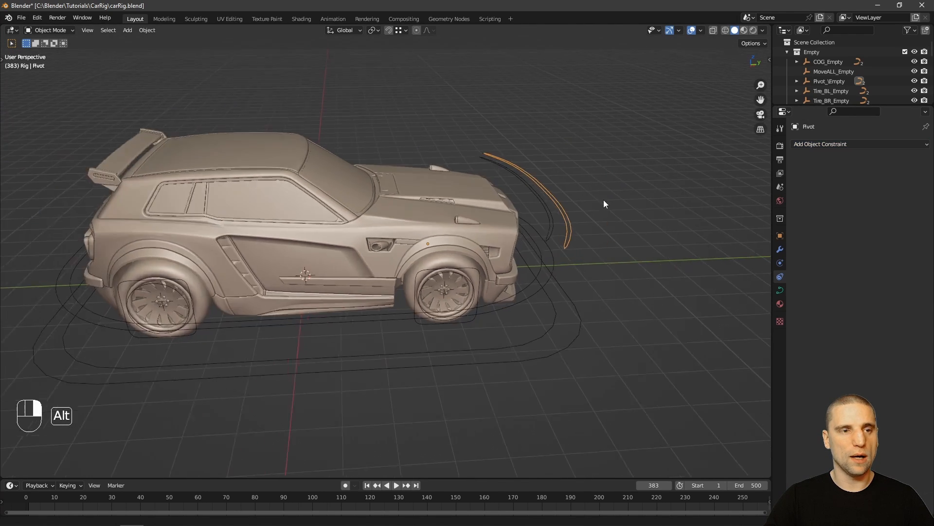
Rotate the Pivot curve about its vertical axis to test whether the COG controllers follow it.
alt+drag(603, 204, 575, 254)
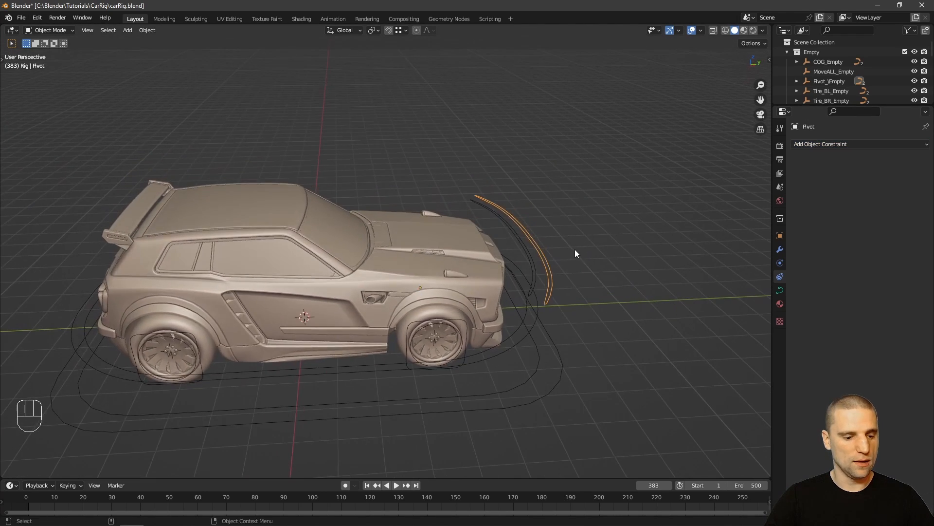
key(space)
drag(443, 303, 411, 313)
alt+drag(569, 173, 499, 214)
Try rotating the COG curve about its Y axis in Local orientation, and undo the test rotations.
click(536, 225)
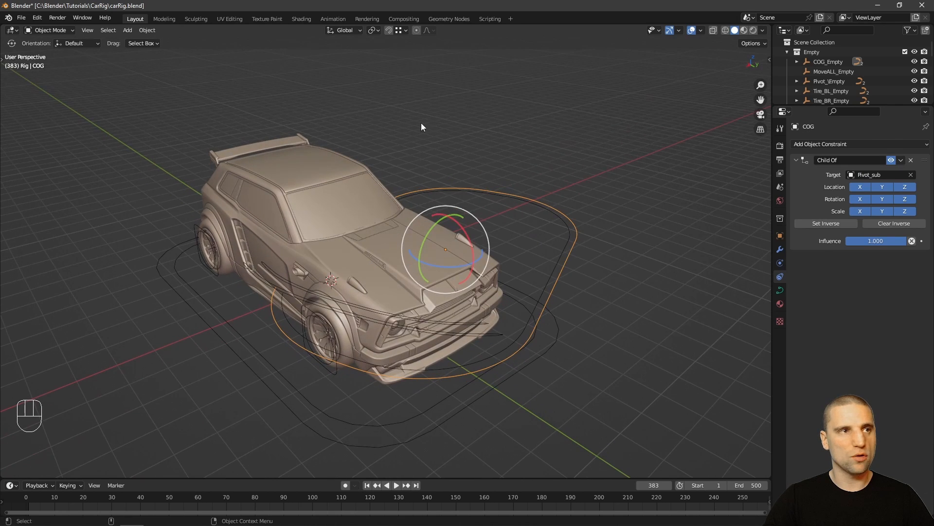
click(339, 30)
click(317, 71)
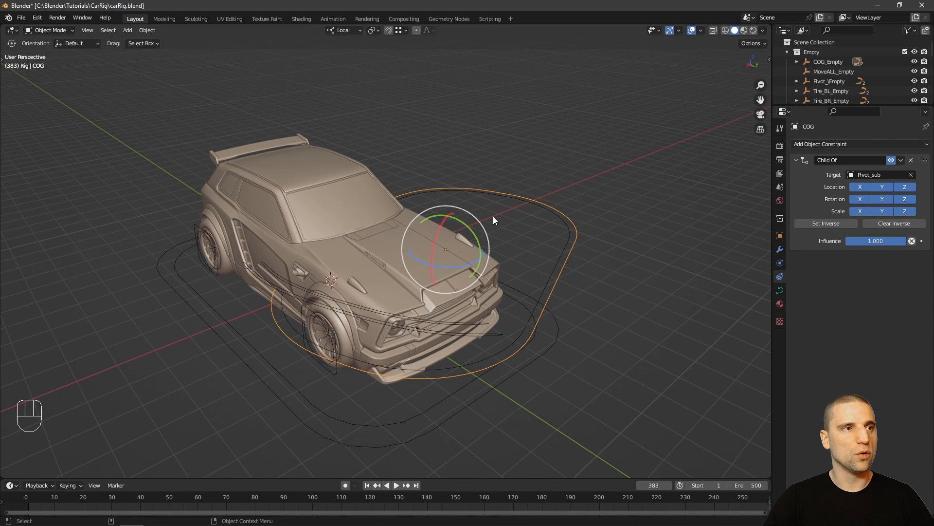
mouse_move(459, 223)
mouse_down()
mouse_move(473, 237)
mouse_move(462, 216)
mouse_up()
key(ctrl+z)
key(ctrl+z)
key(ctrl+z)
key(ctrl+z)
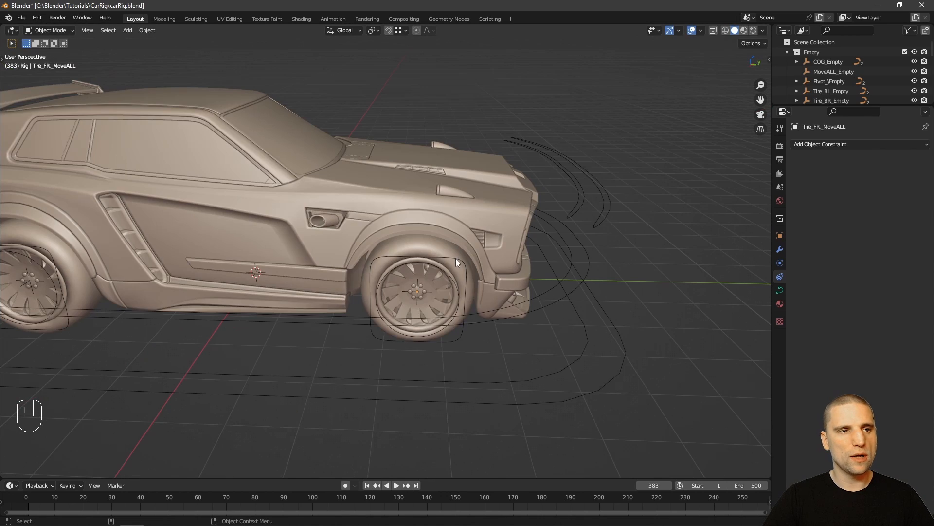
Add a Child Of constraint to the Tire_FR_MoveALL curve, with the Pivot_sub curve as its target.
click(455, 263)
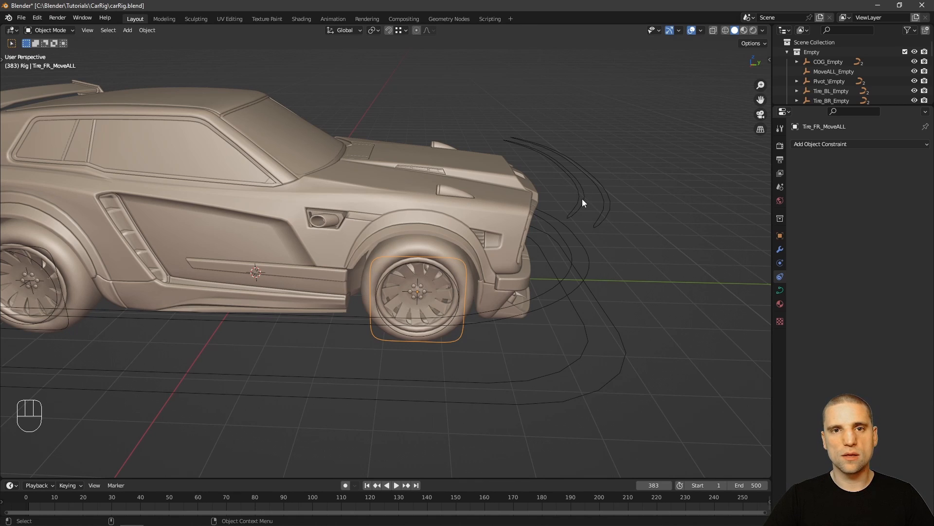
click(488, 338)
click(458, 341)
click(855, 143)
click(895, 194)
click(912, 174)
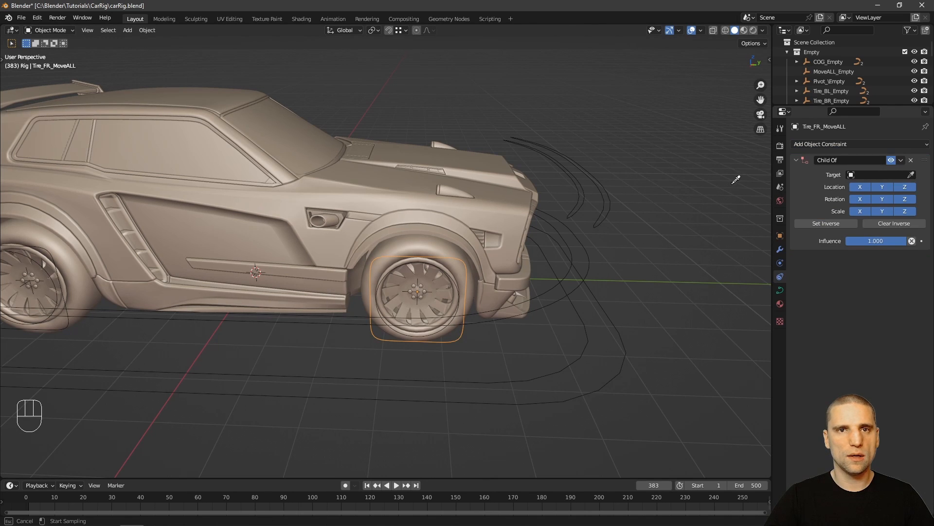
click(579, 192)
Rotate the Pivot curve about its vertical axis to test whether the wheel and COG controllers follow it.
alt+middle_drag(573, 200, 302, 325)
click(246, 312)
alt+middle_drag(246, 312, 545, 235)
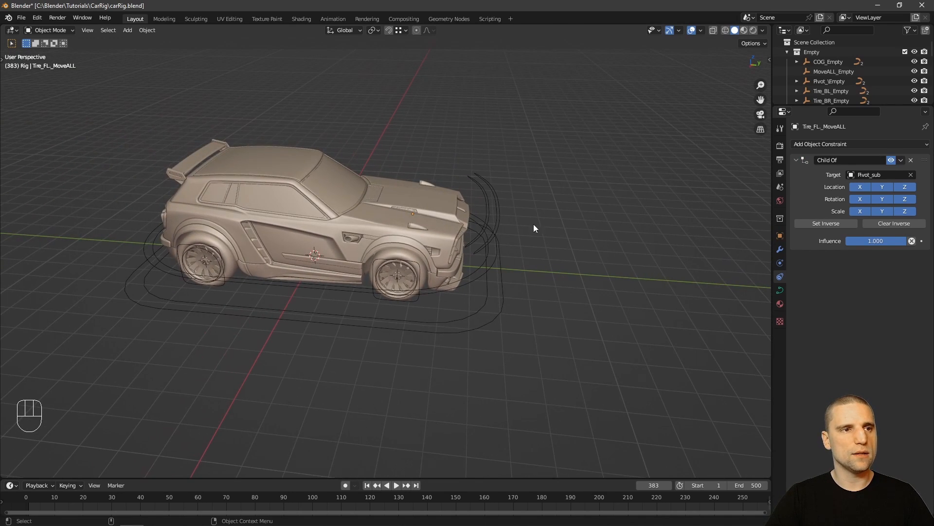
click(498, 211)
alt+middle_drag(497, 212, 488, 238)
key(space)
drag(432, 256, 362, 257)
Try tilting the COG curve about its local Y axis, and undo the test rotation.
click(550, 252)
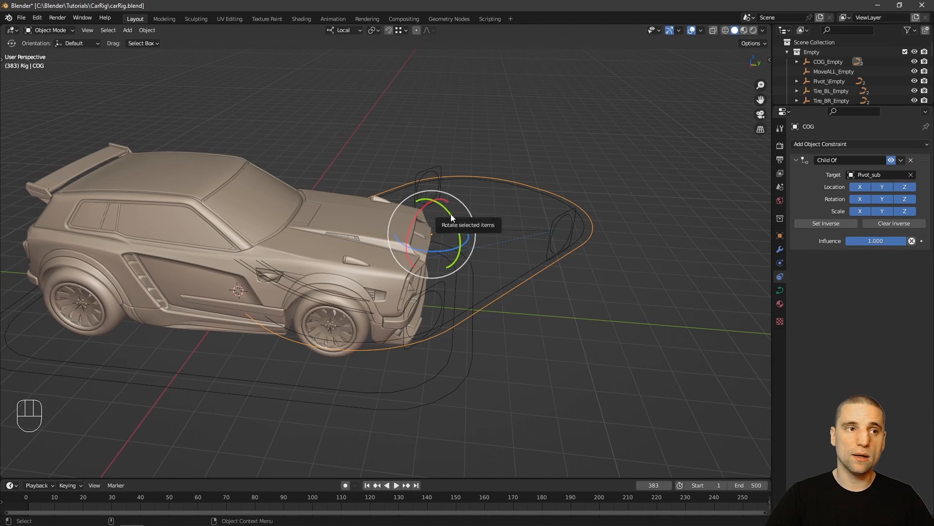
drag(452, 218, 467, 231)
key(ctrl+z)
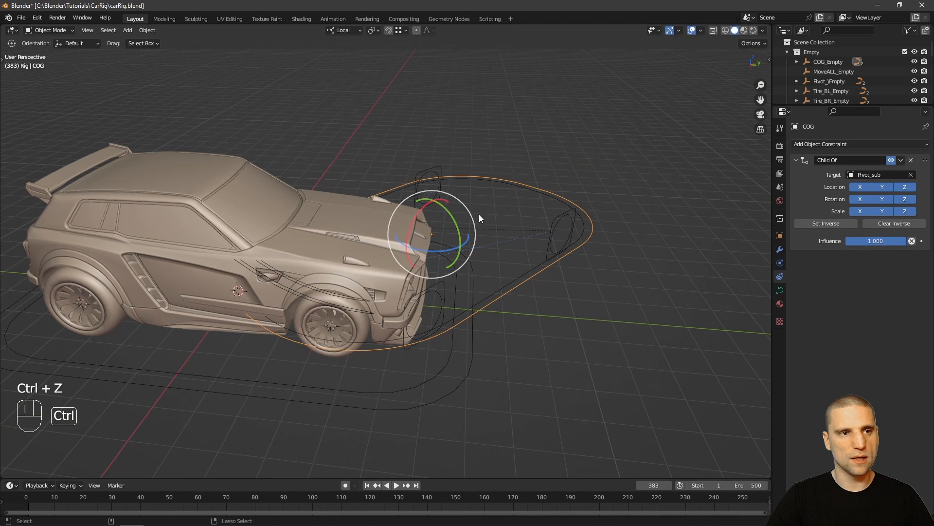
Try moving the outer MoveALL curve freely to test whether other controllers follow it, and cancel the move.
alt+right_drag(541, 269, 517, 339)
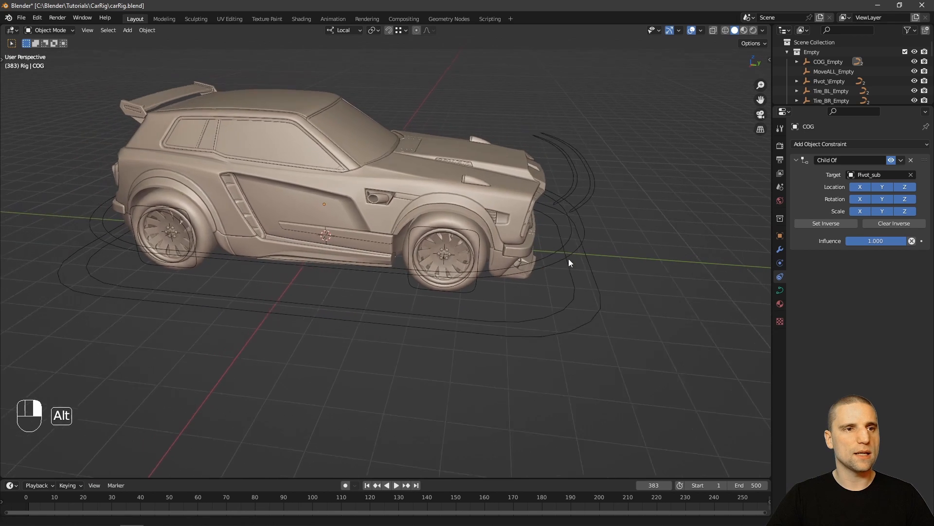
click(525, 333)
key(g)
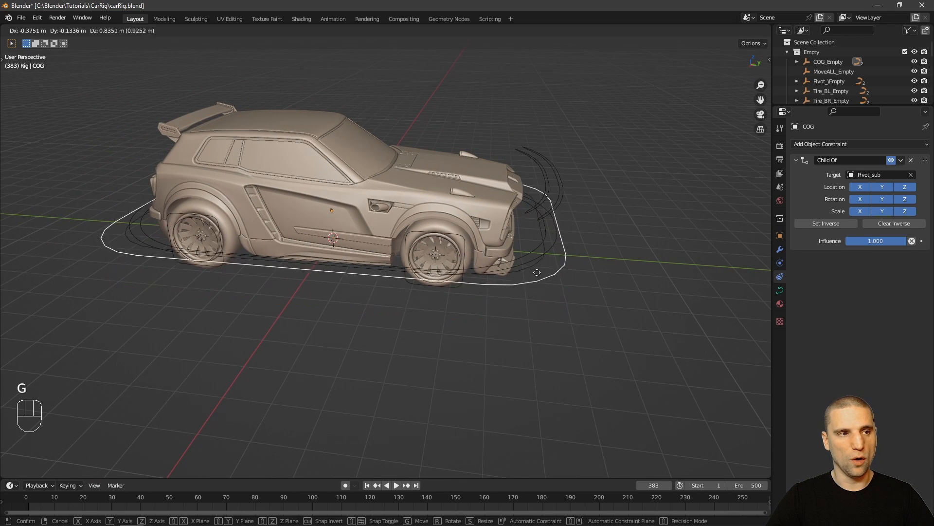
right_click(543, 263)
Add a Child Of constraint to the Pivot curve, with the MoveALL_sub curve as its target.
drag(664, 230, 661, 256)
click(563, 191)
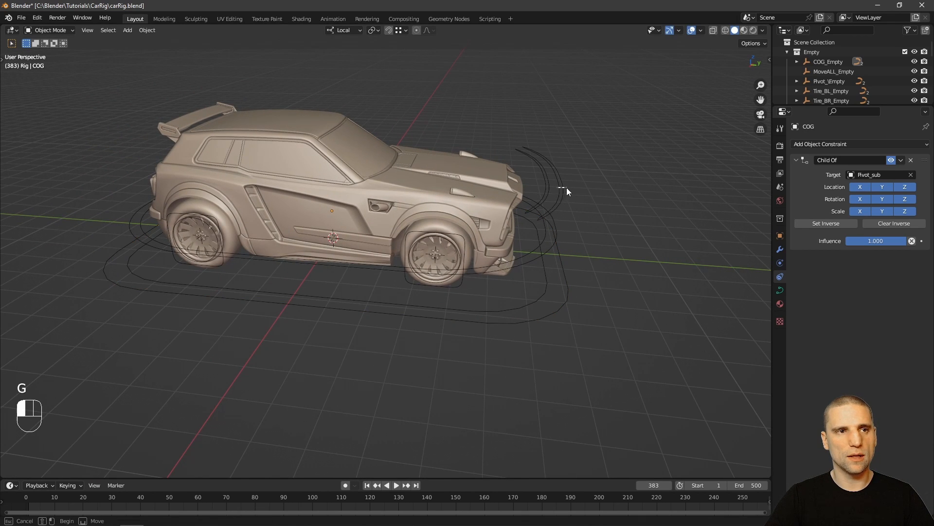
click(860, 144)
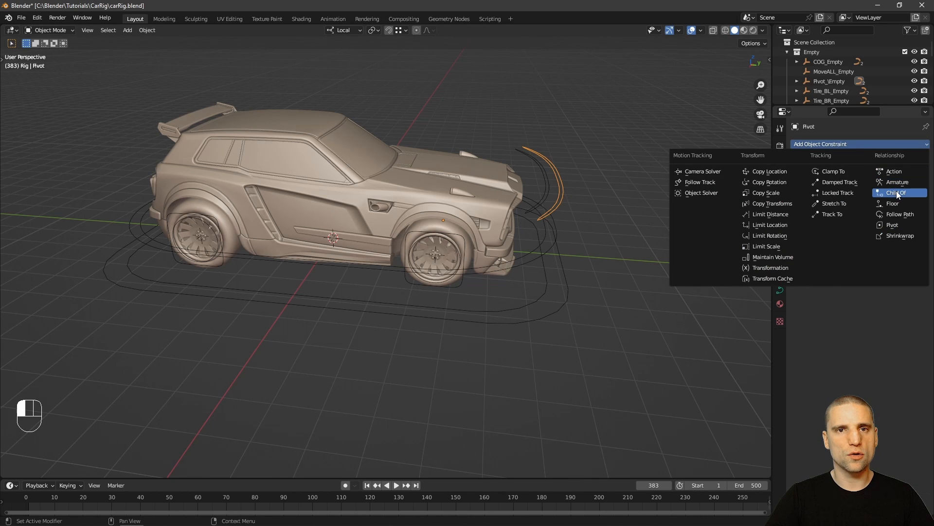
click(897, 192)
click(910, 175)
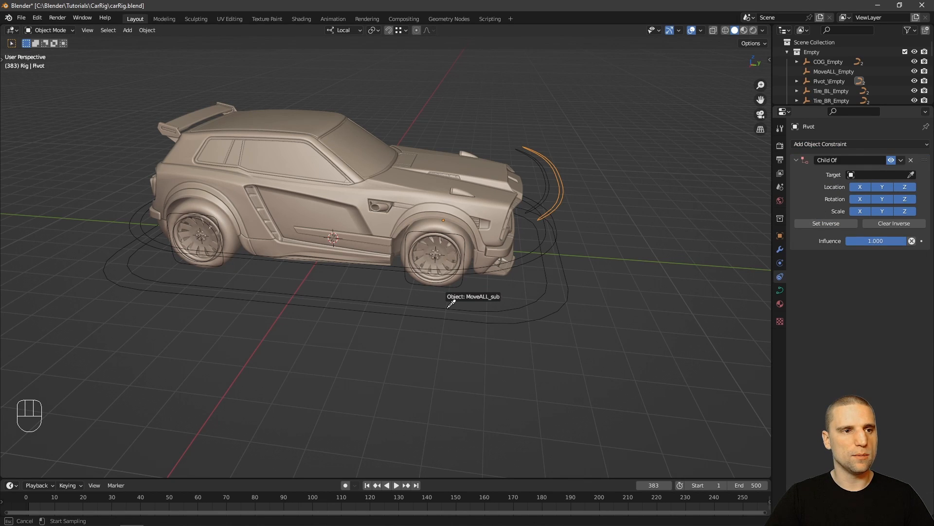
click(447, 309)
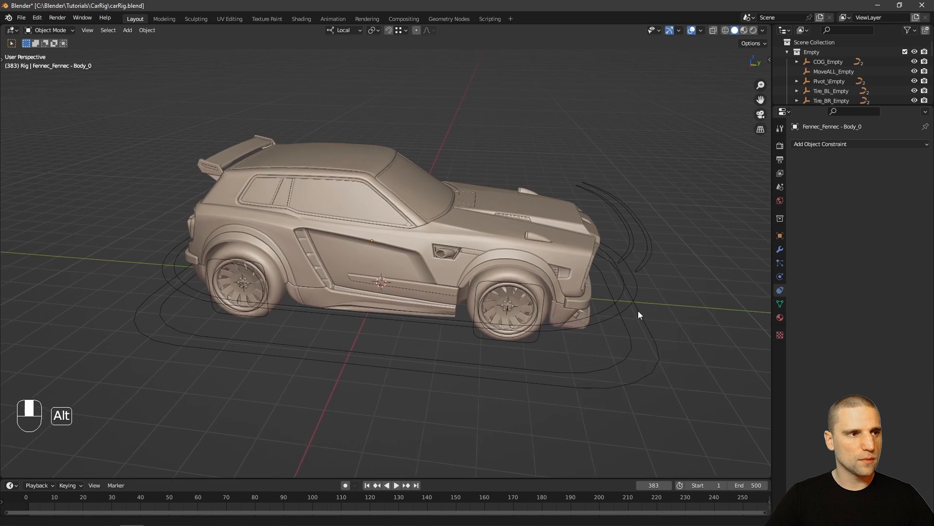
Add a Child Of constraint to the car body, with the inner controller curve beside the car's lower edge as its target.
alt+drag(638, 311, 643, 302)
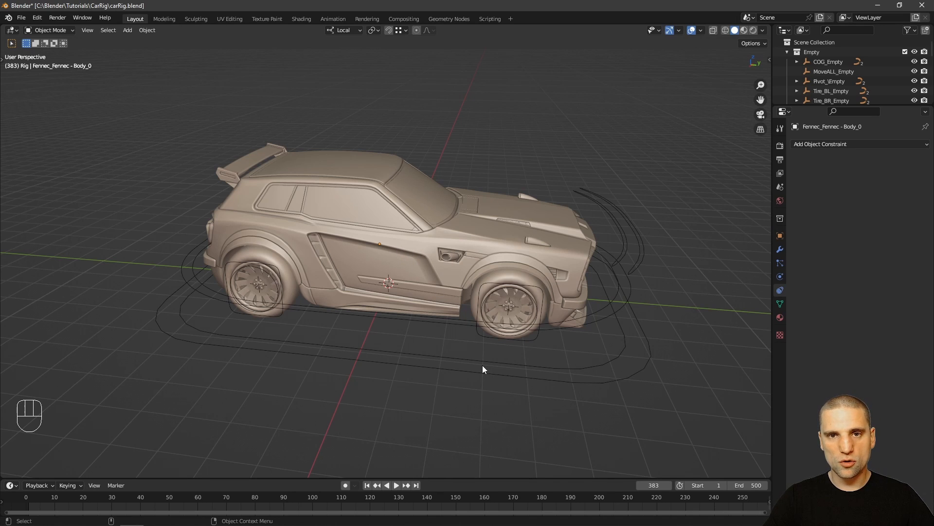
click(413, 247)
alt+drag(412, 249, 389, 259)
alt+middle_drag(400, 317, 349, 272)
alt+right_drag(349, 273, 381, 300)
alt+drag(380, 299, 391, 291)
alt+right_drag(392, 291, 393, 288)
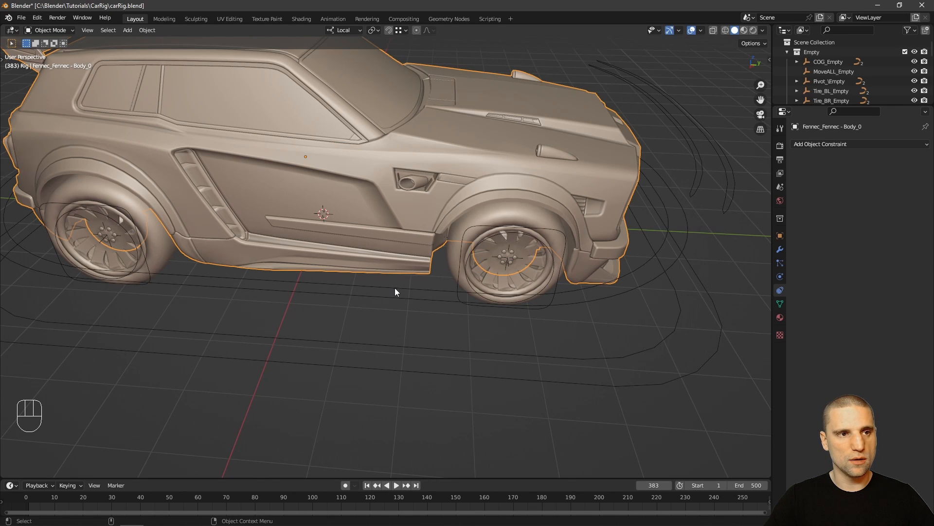
click(856, 144)
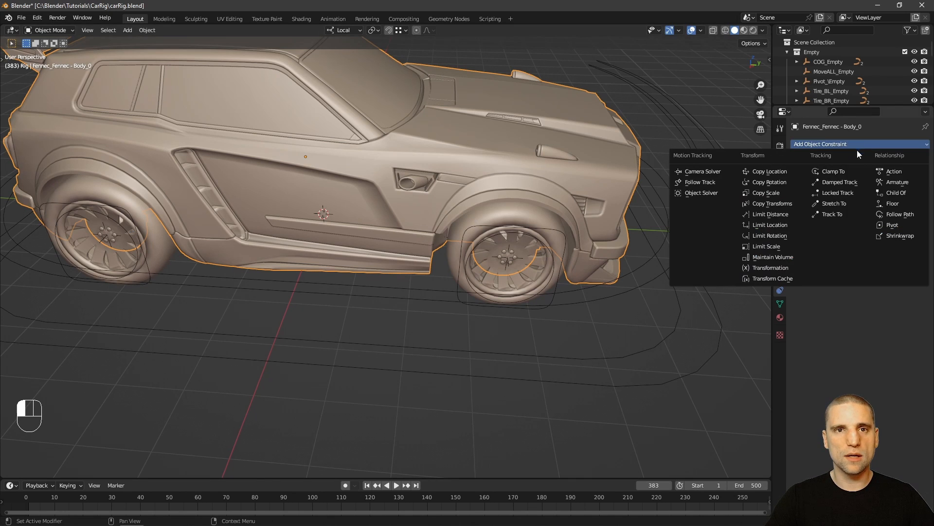
click(901, 189)
click(910, 174)
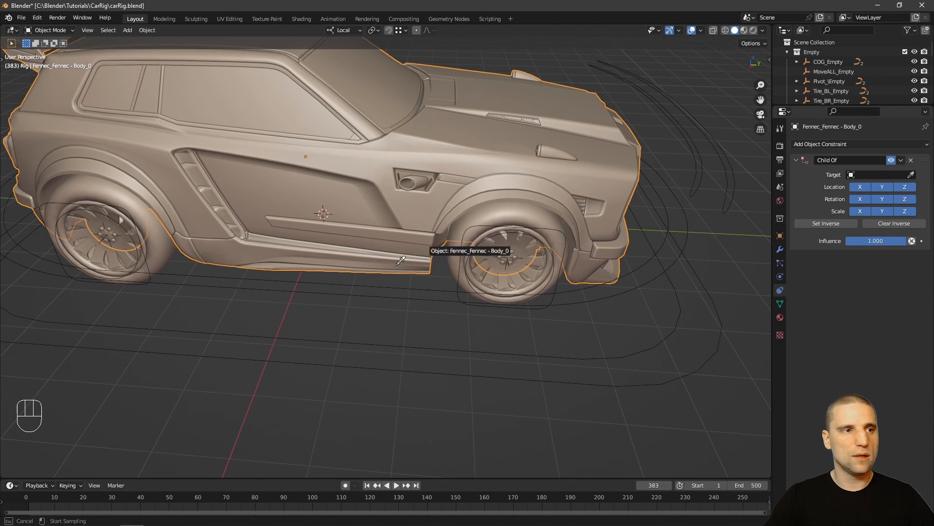
click(382, 286)
Add a Child Of constraint to the back left wheel rim, with that wheel's controller curve as its target.
alt+drag(308, 263, 352, 301)
alt+middle_drag(352, 302, 356, 299)
click(380, 290)
alt+drag(381, 291, 341, 317)
alt+right_drag(341, 317, 353, 313)
alt+drag(343, 311, 421, 260)
click(823, 144)
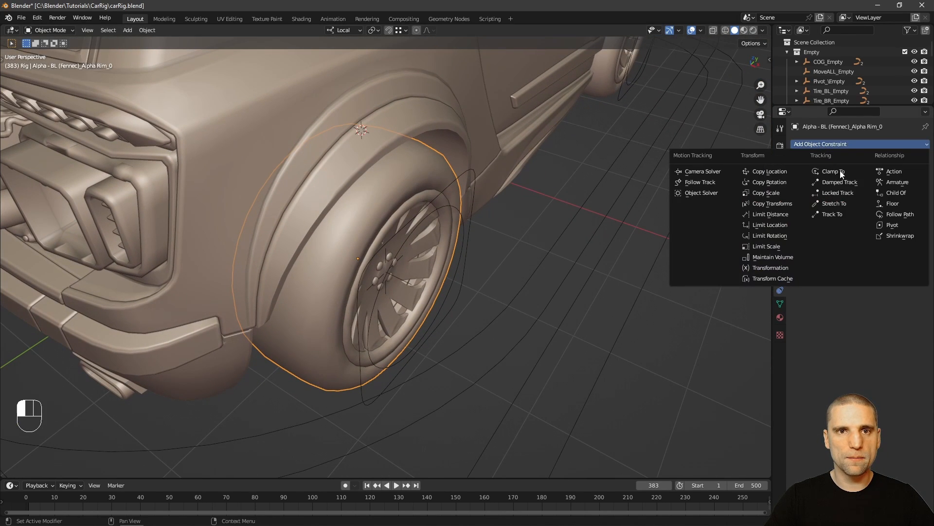
click(896, 192)
click(911, 174)
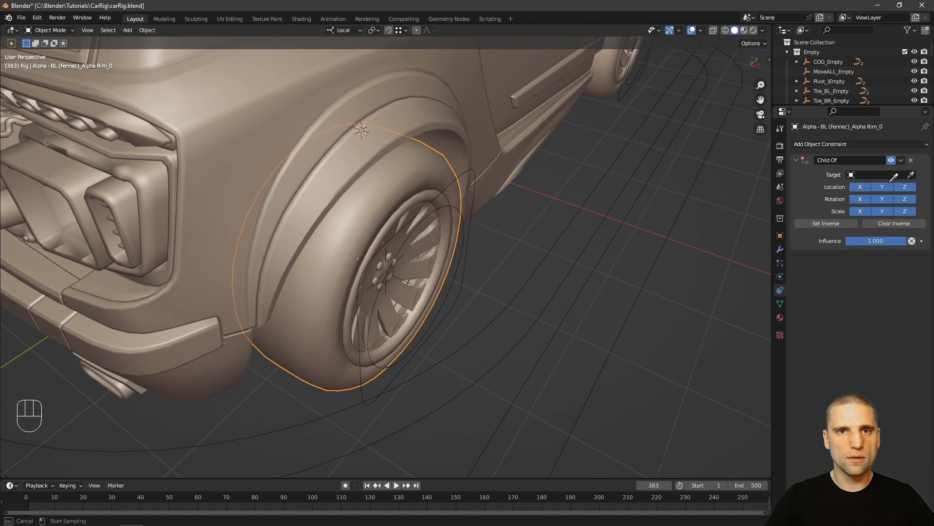
click(456, 268)
Add a Child Of constraint to the front left tyre tread, with that wheel's controller curve as its target.
alt+drag(537, 230, 608, 351)
click(460, 247)
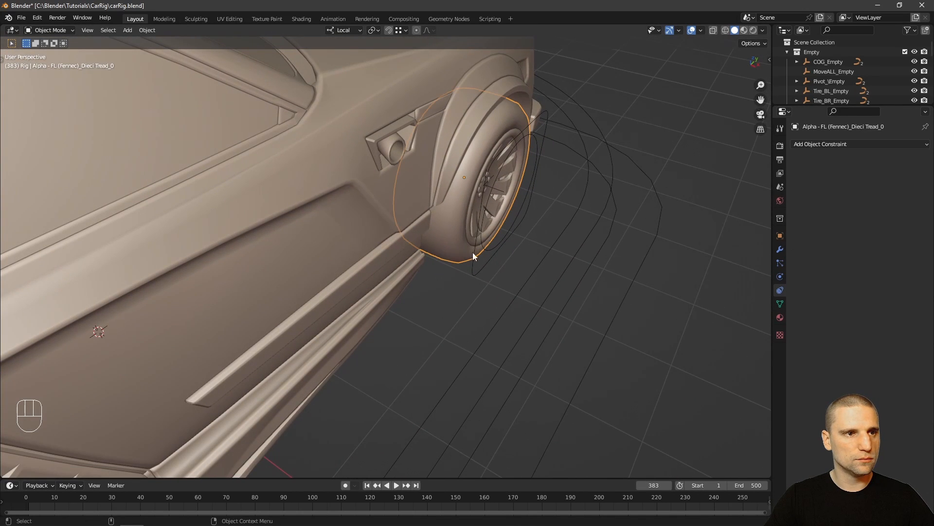
click(878, 145)
click(907, 192)
click(911, 174)
click(499, 236)
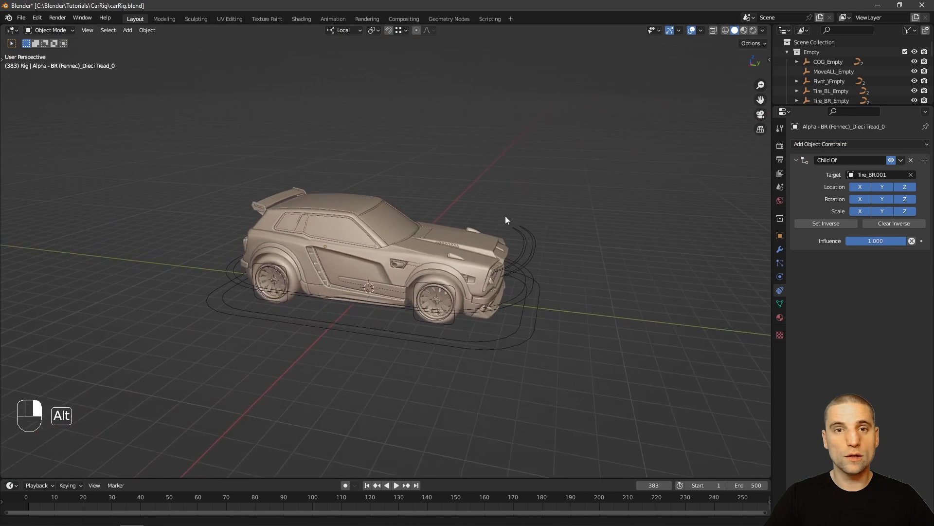
Try rotating the Pivot curve and another controller curve to test the car's response, undoing both test rotations.
alt+drag(505, 219, 568, 317)
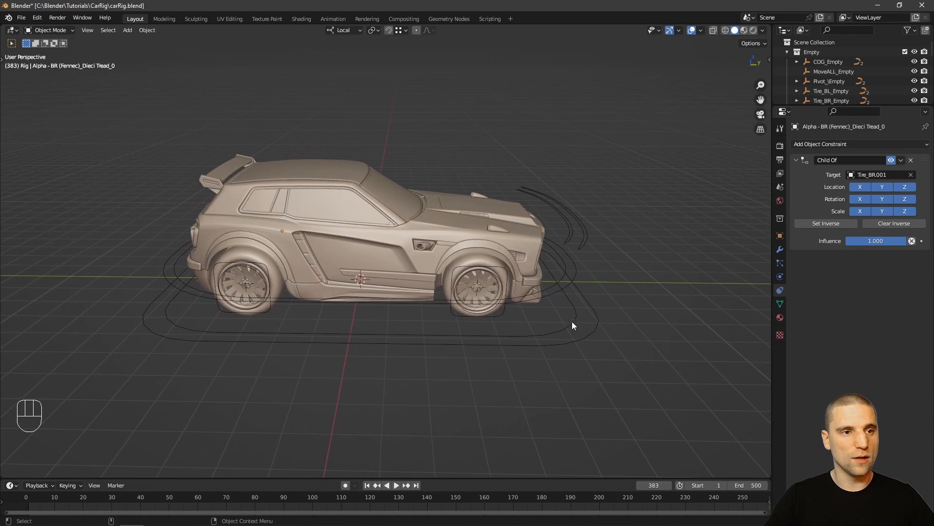
alt+drag(583, 243, 571, 264)
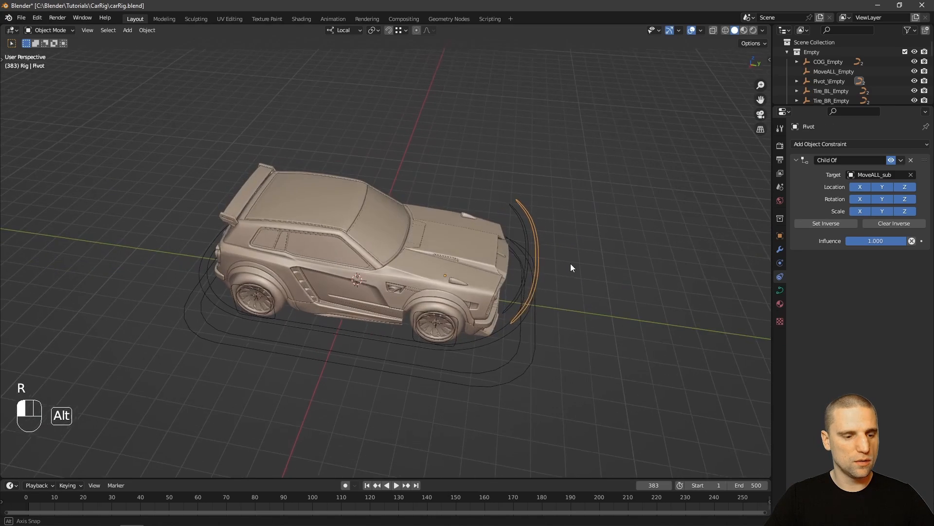
key(space)
key(r)
drag(466, 295, 417, 304)
key(ctrl+z)
click(415, 304)
drag(409, 181, 405, 189)
key(ctrl+z)
key(w)
Test-rotate the Tire_FL_MoveALL curve about its vertical axis, undo it, and roll the Tire_FR curve about its local X axis.
alt+drag(444, 285, 428, 257)
alt+right_drag(429, 257, 465, 305)
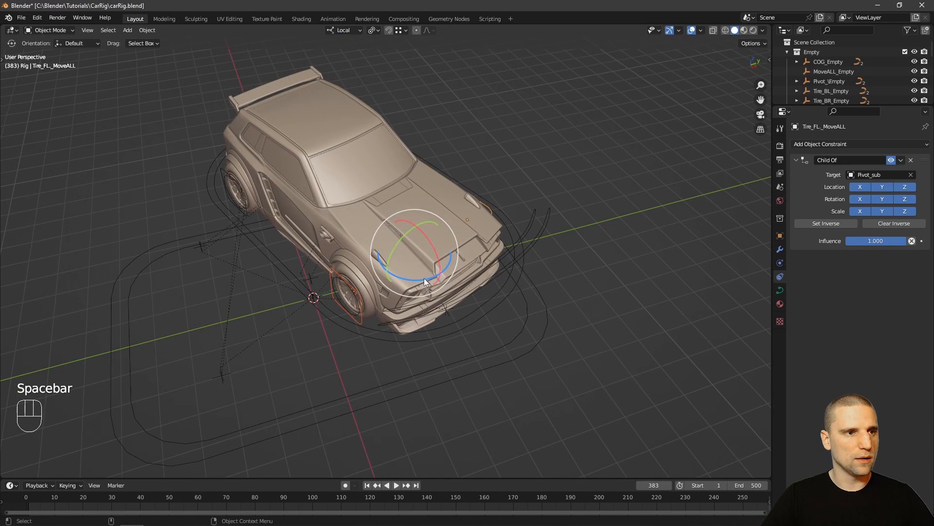
mouse_move(425, 278)
mouse_down()
mouse_move(399, 273)
mouse_move(380, 294)
mouse_move(419, 291)
mouse_up()
scroll(490, 274, up, 4)
key(ctrl+z)
key(ctrl+z)
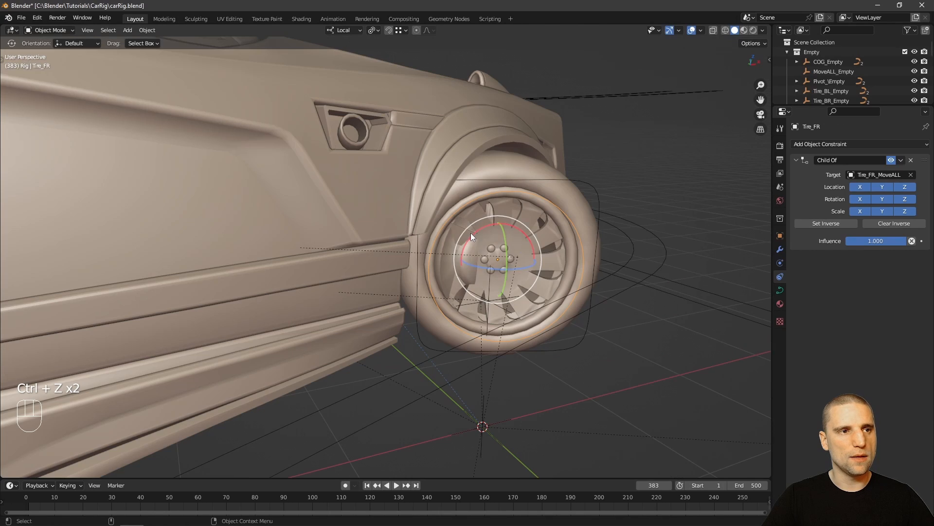
mouse_move(471, 232)
mouse_down()
mouse_move(503, 215)
mouse_move(541, 287)
mouse_move(474, 302)
mouse_move(462, 229)
mouse_up()
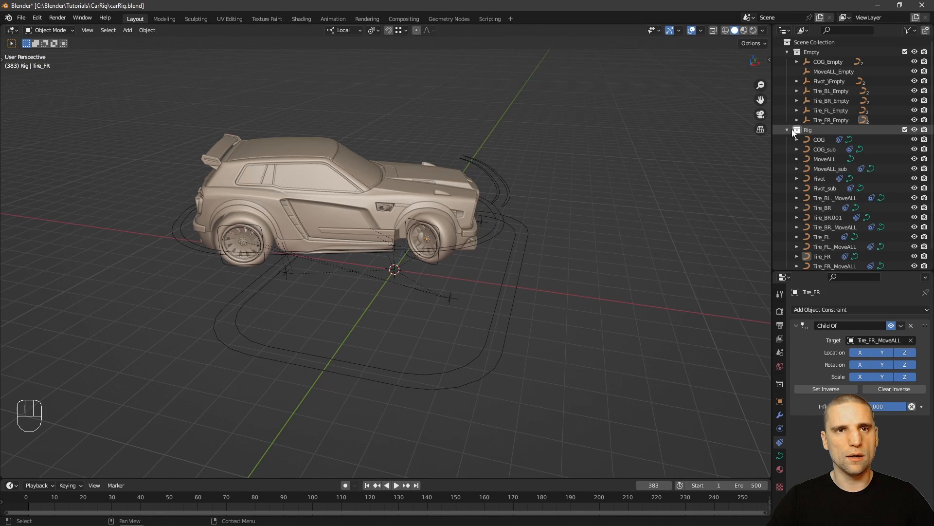
Collapse the Rig and Empty collections, and clear the rotation and location of all objects in the Rig collection.
click(788, 130)
click(787, 52)
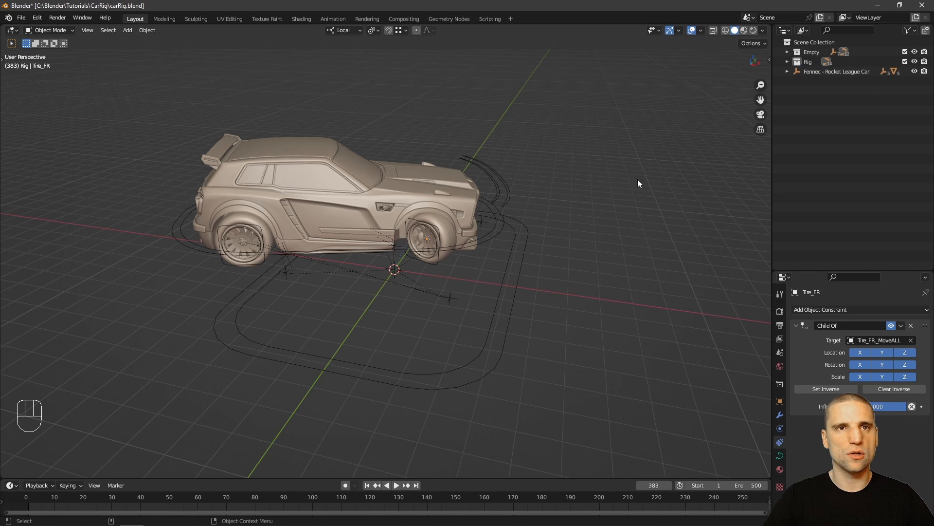
key(q)
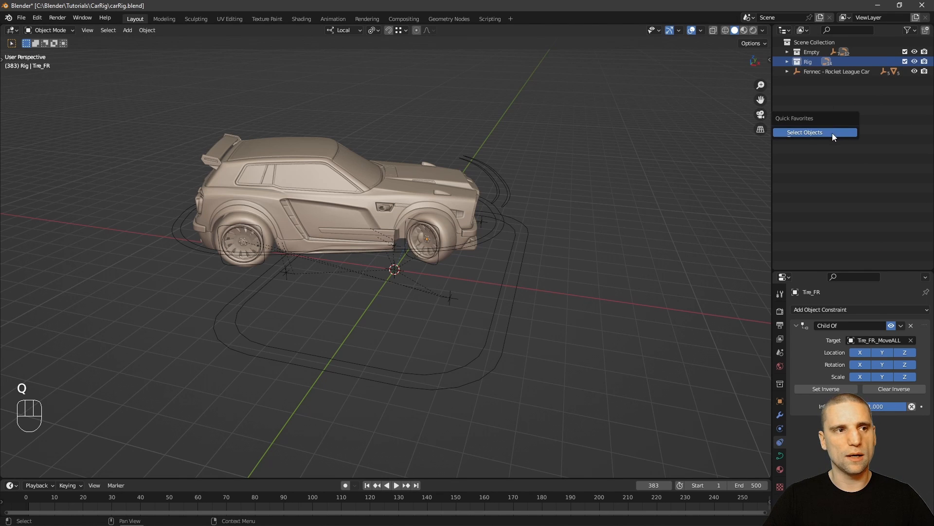
click(832, 133)
key(alt+r)
key(alt+g)
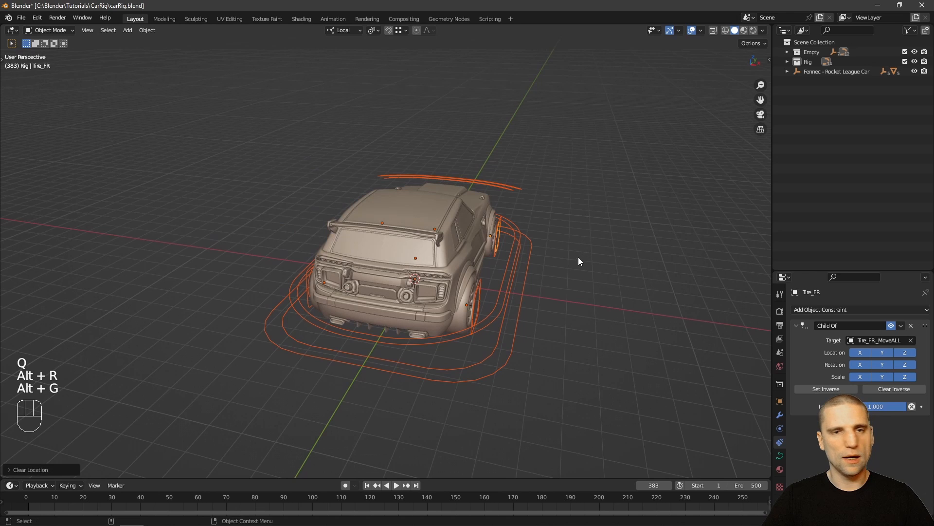
alt+right_drag(559, 274, 548, 296)
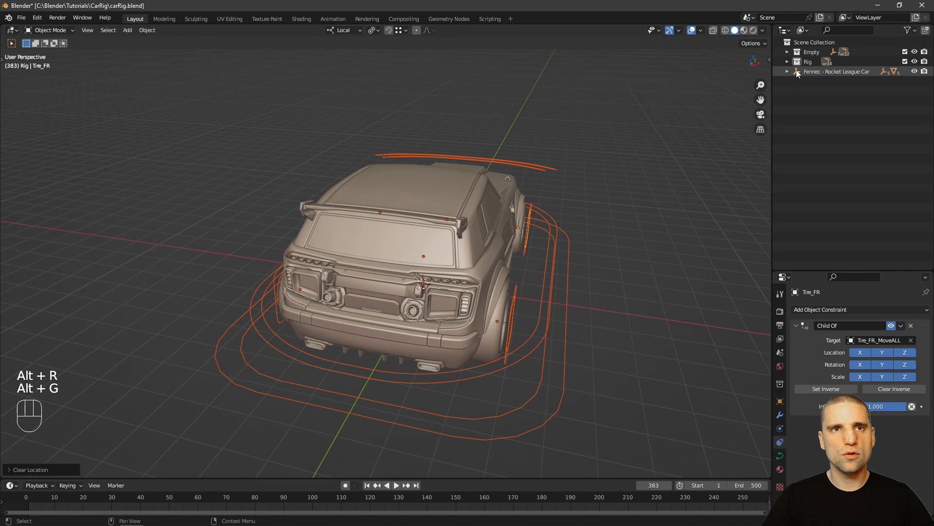
Show the Quick Favorites option for the Rig collection's Select Objects command.
click(807, 63)
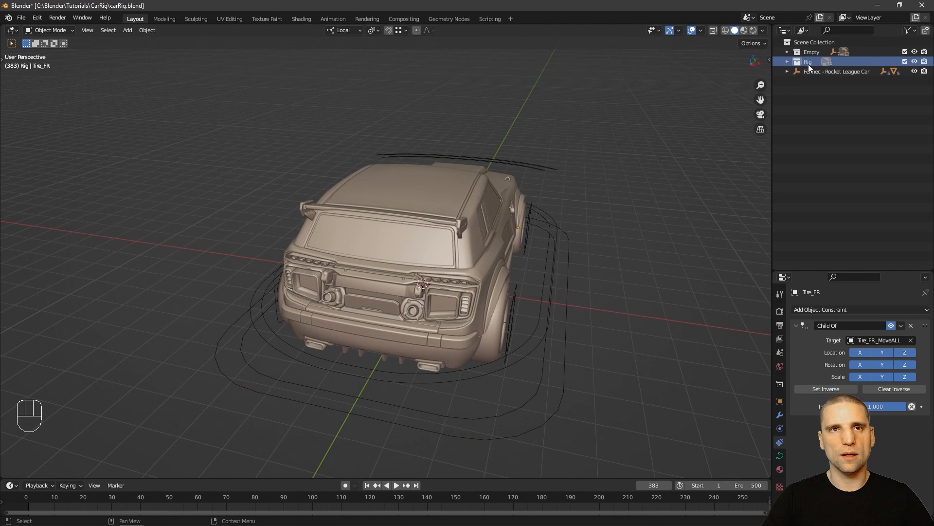
right_click(808, 64)
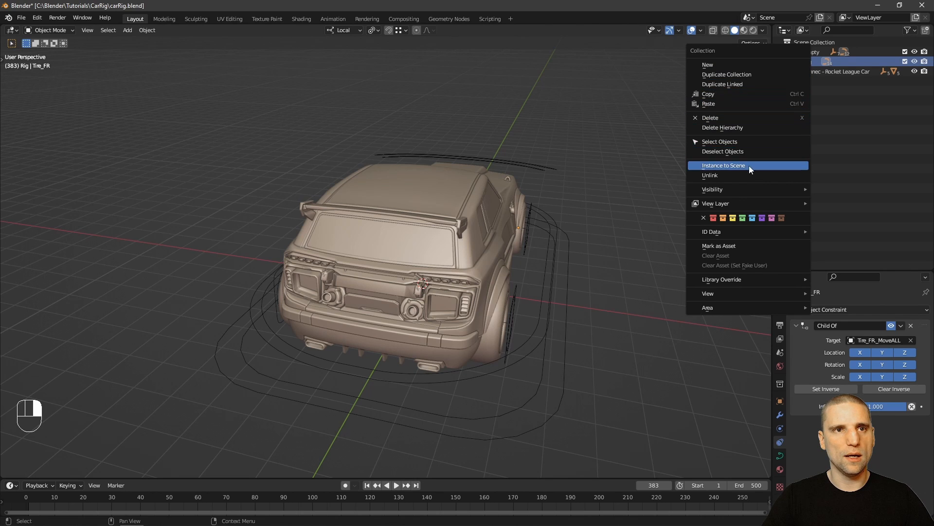
right_click(738, 140)
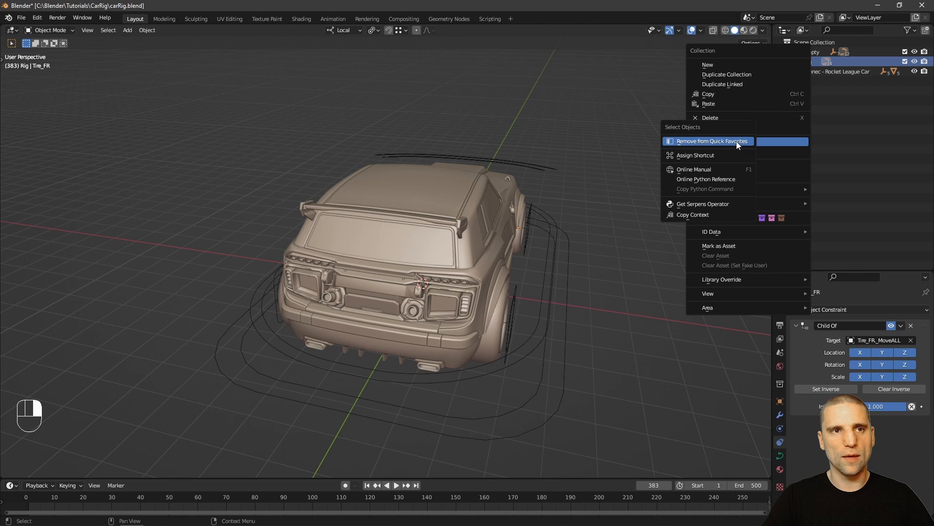